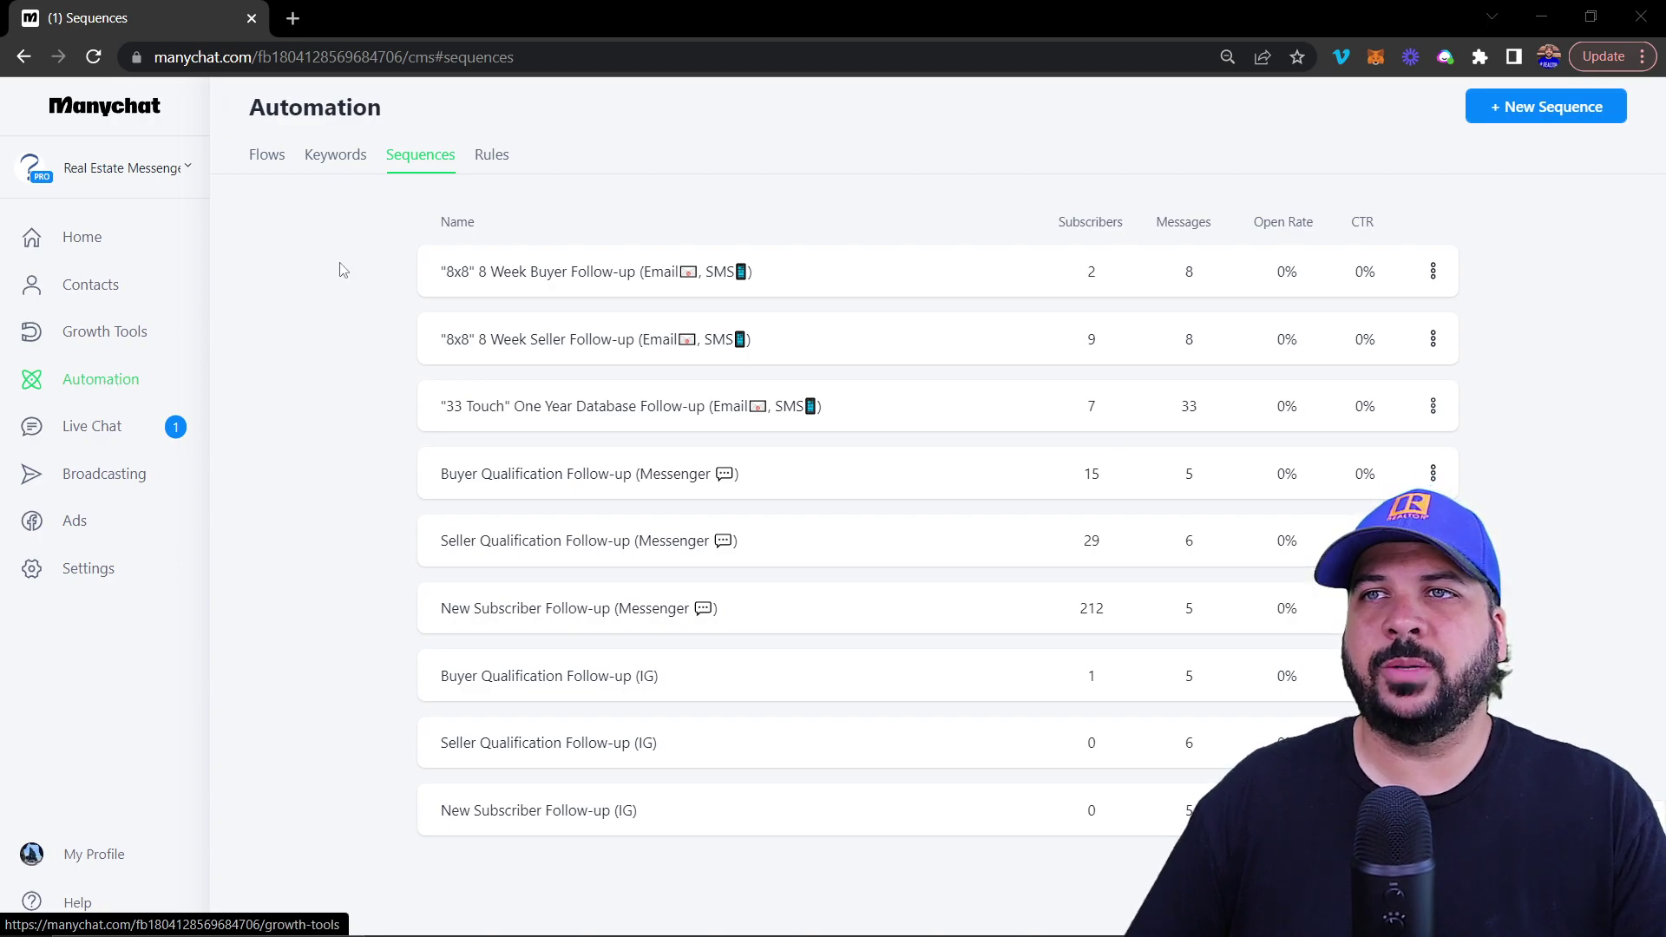
- From Automation > Sequences, open the '8x8' 8 Week Buyer Follow-up sequence
left_click(109, 384)
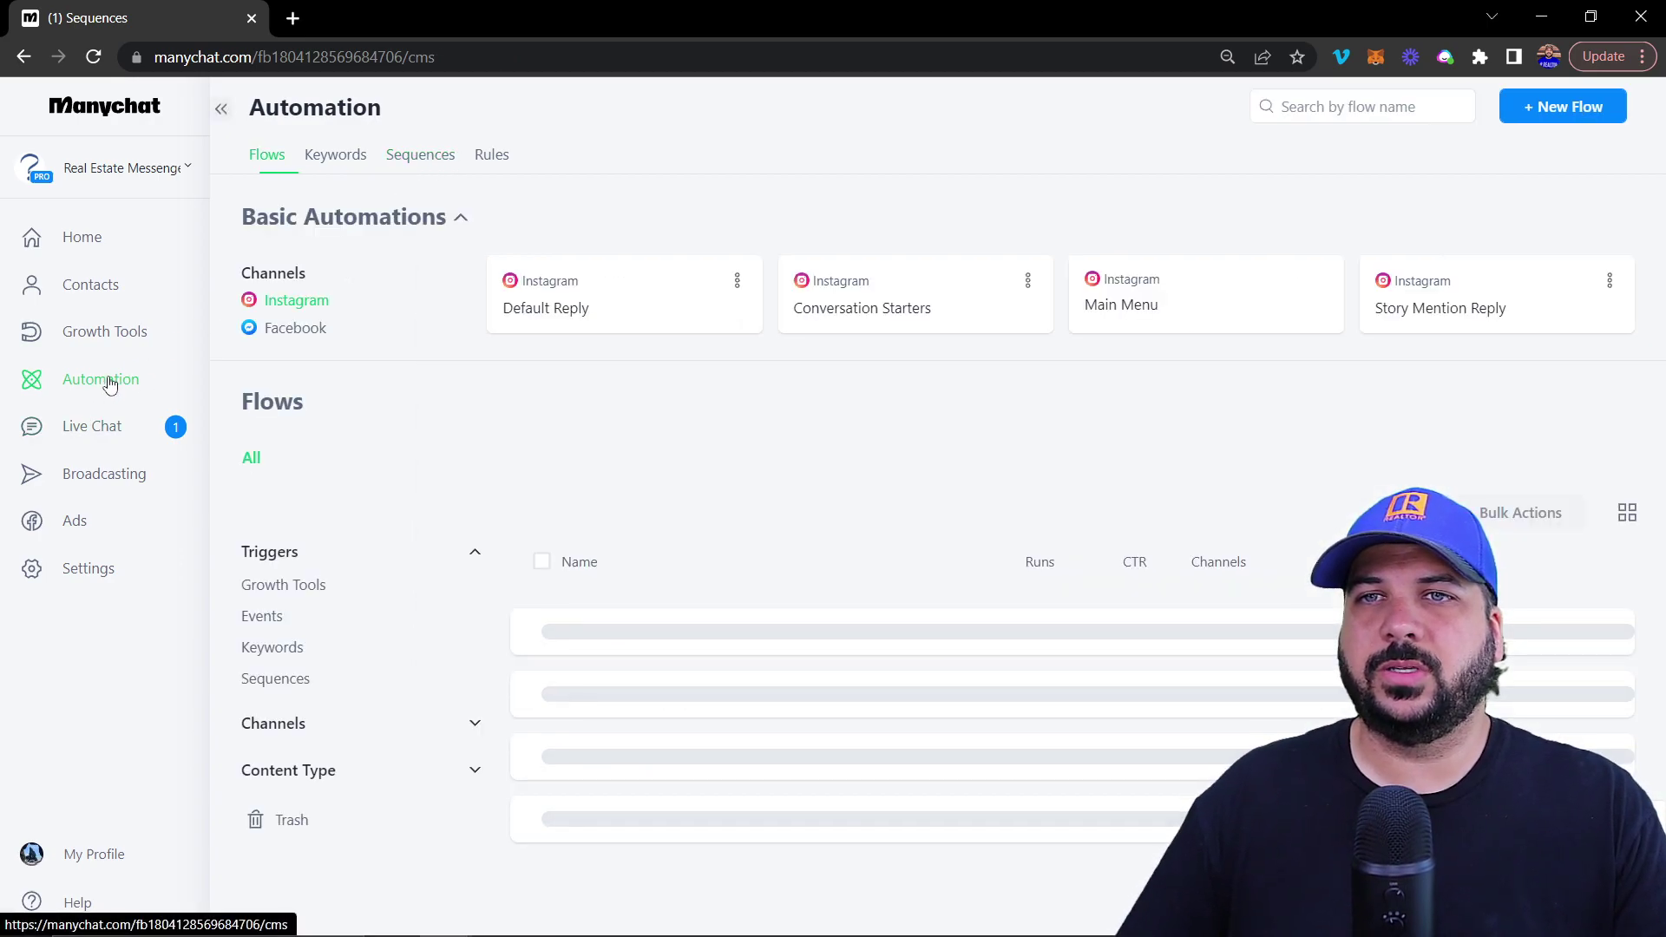
left_click(423, 158)
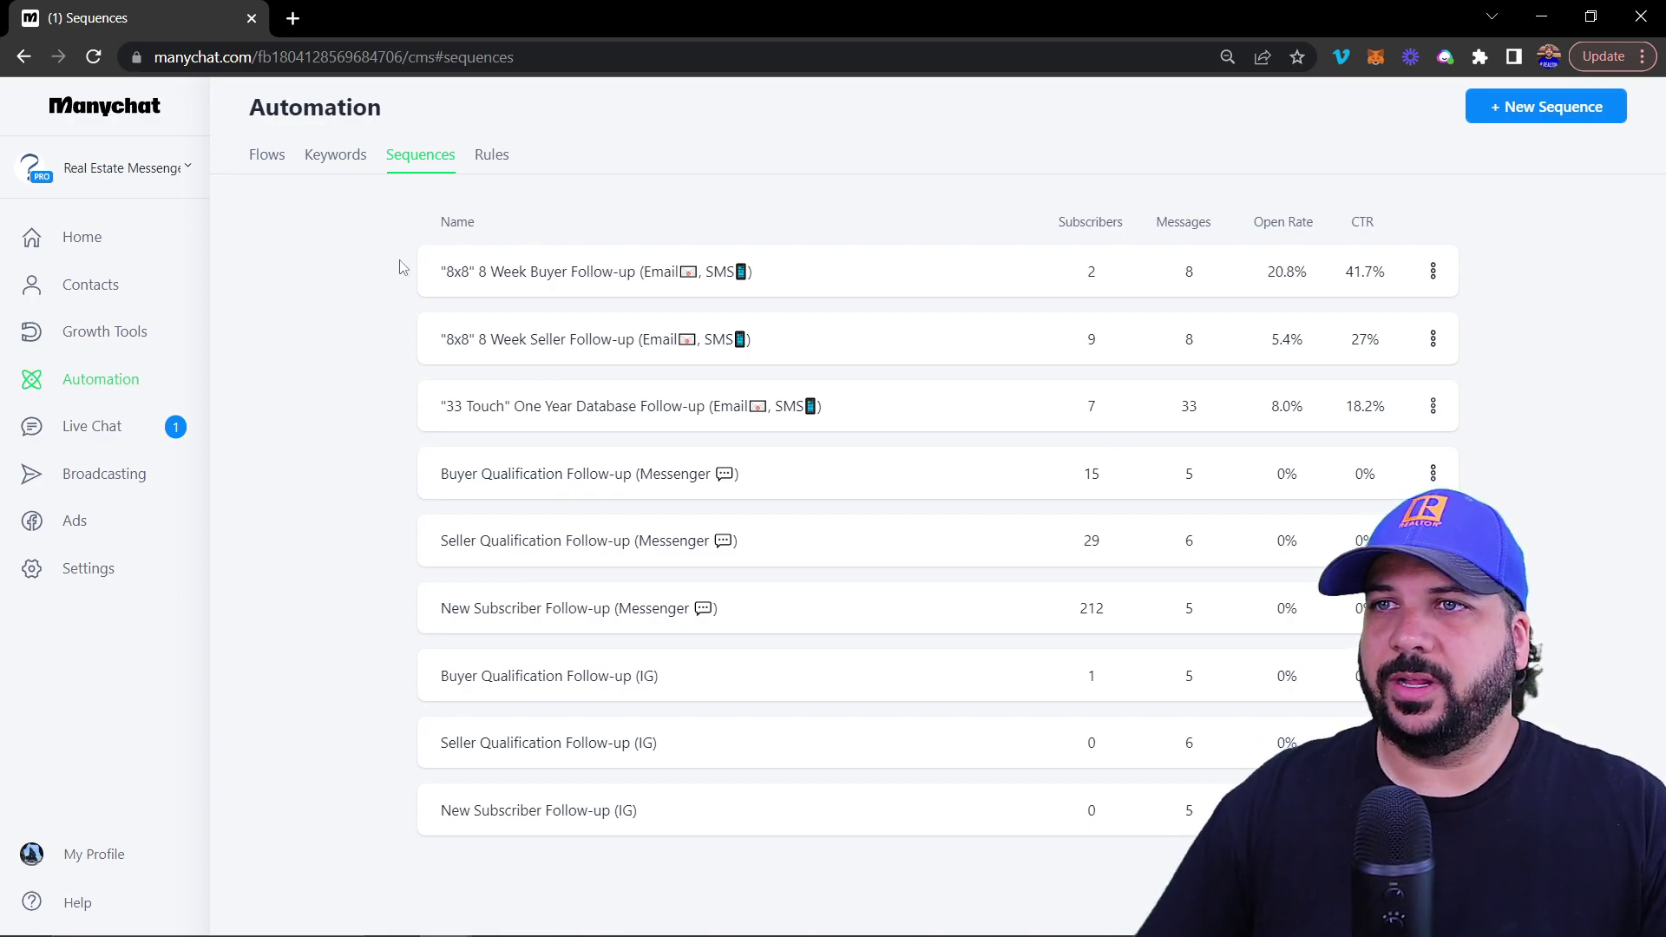
left_click(526, 275)
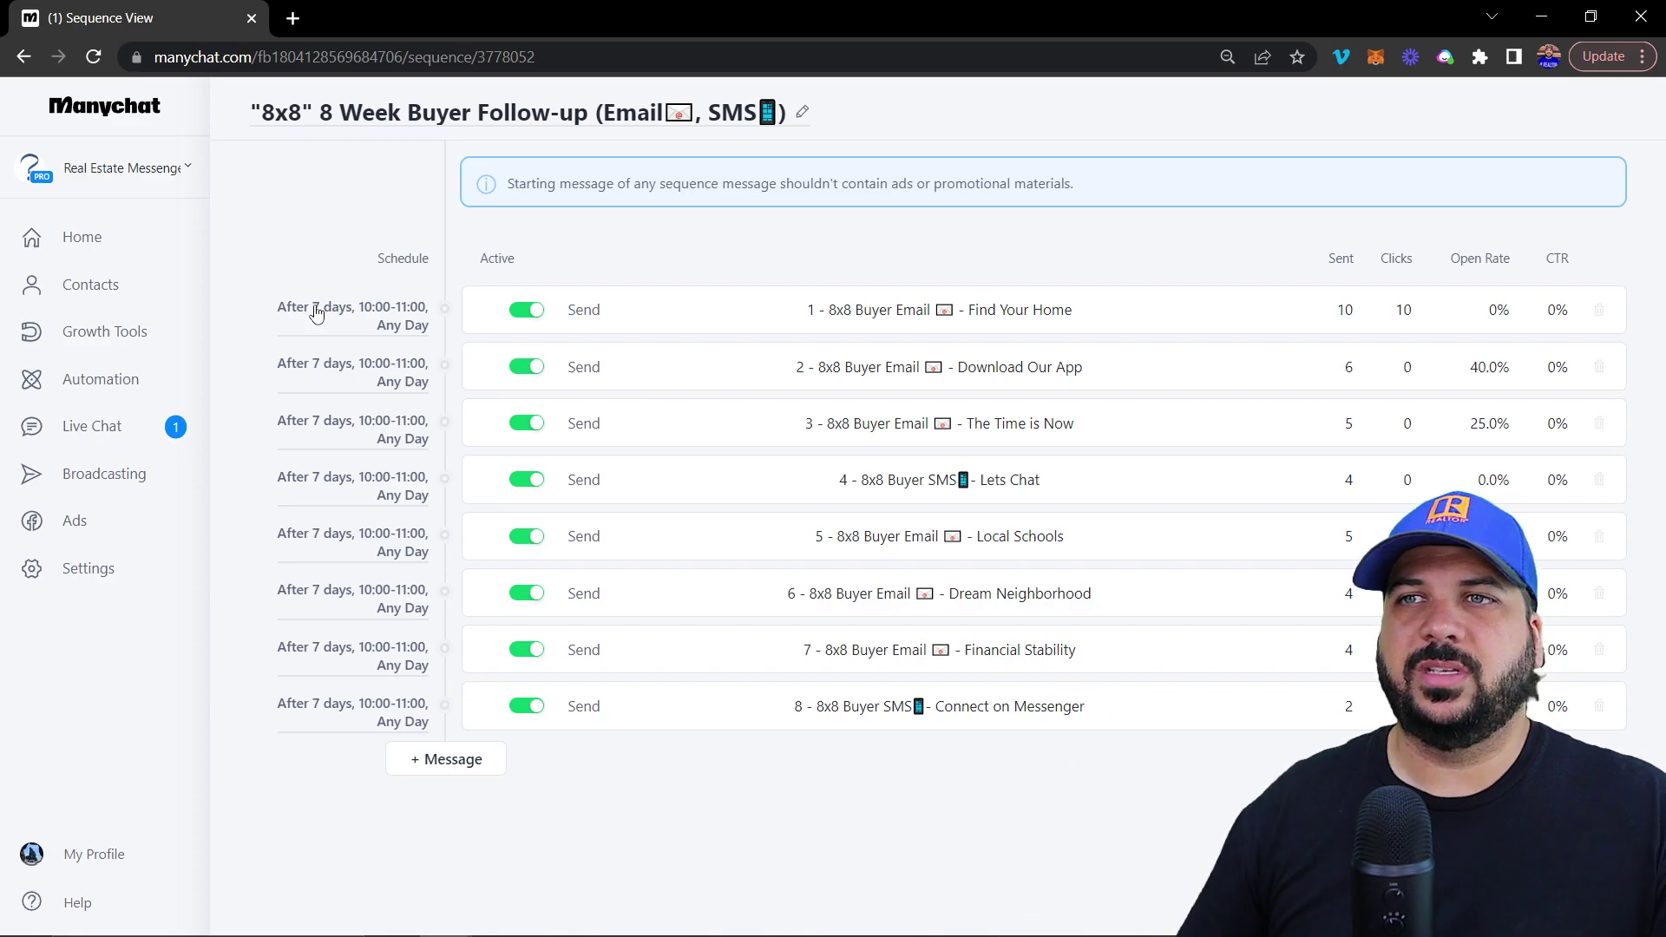
left_click(374, 312)
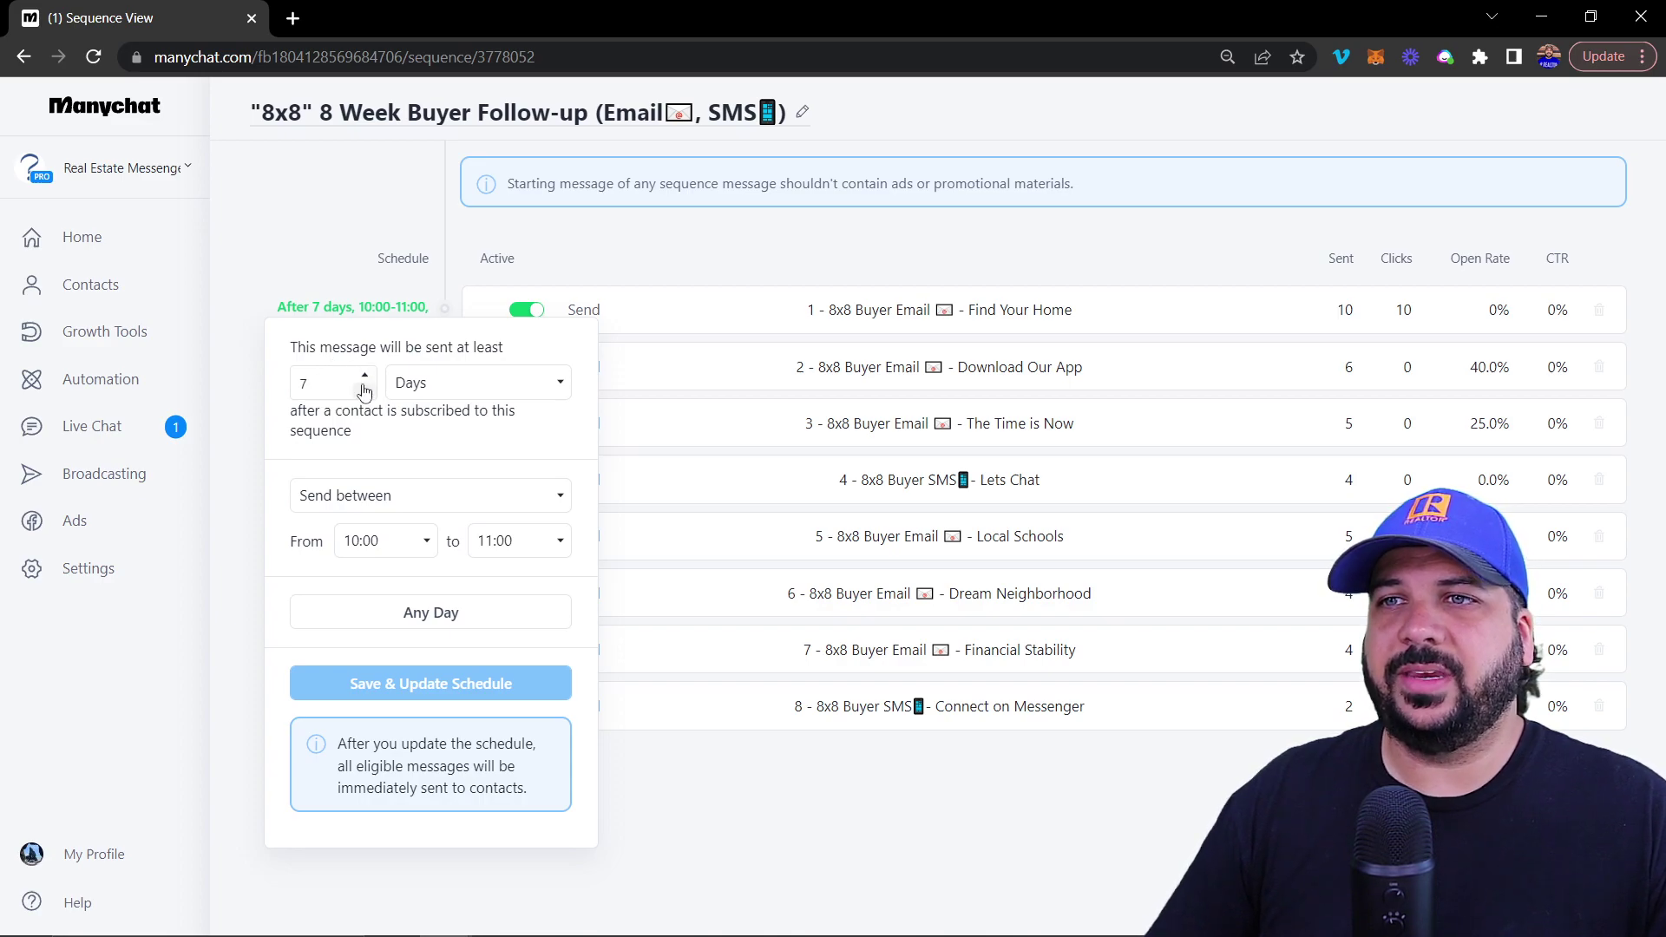
left_click(465, 390)
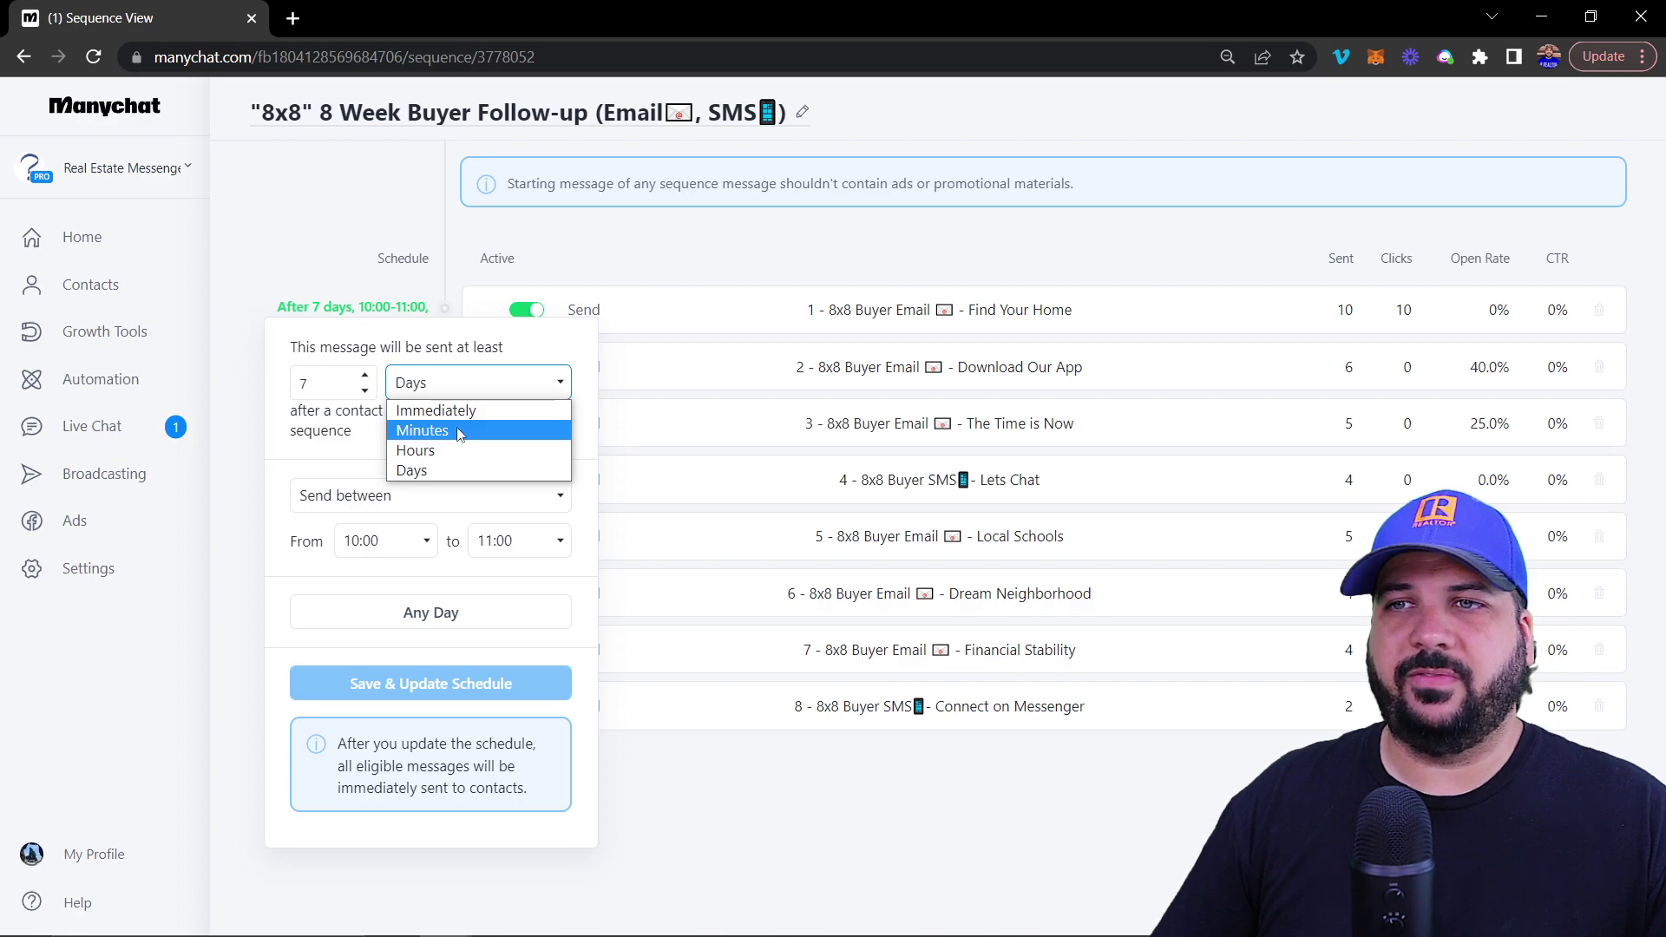
left_click(355, 457)
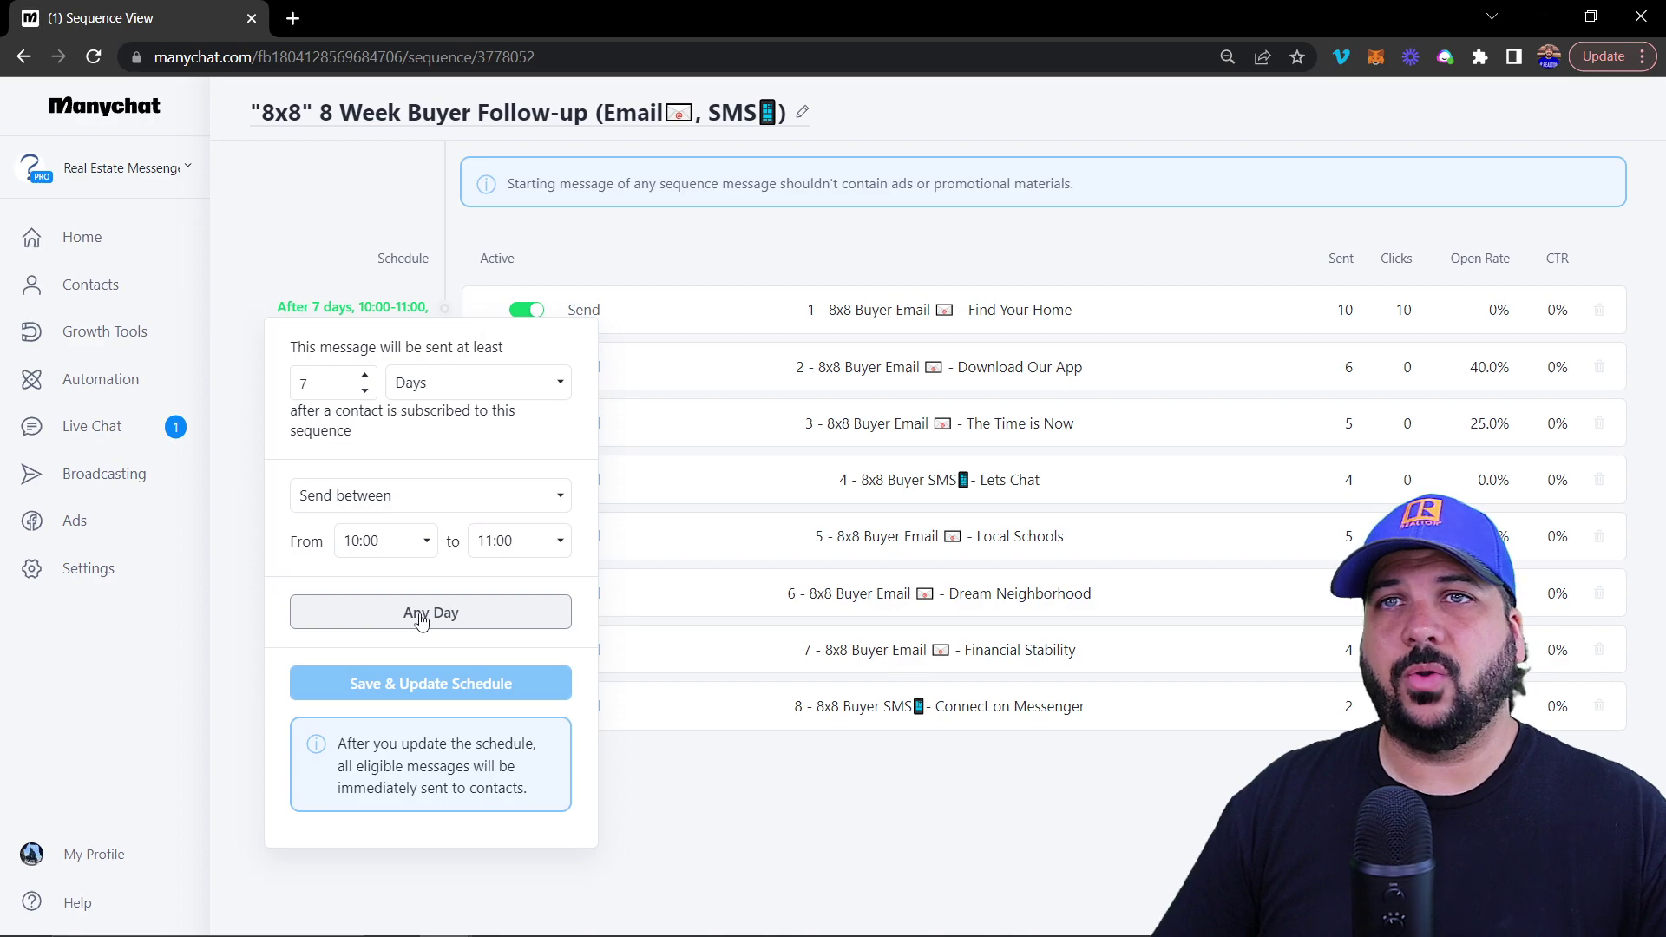
left_click(725, 802)
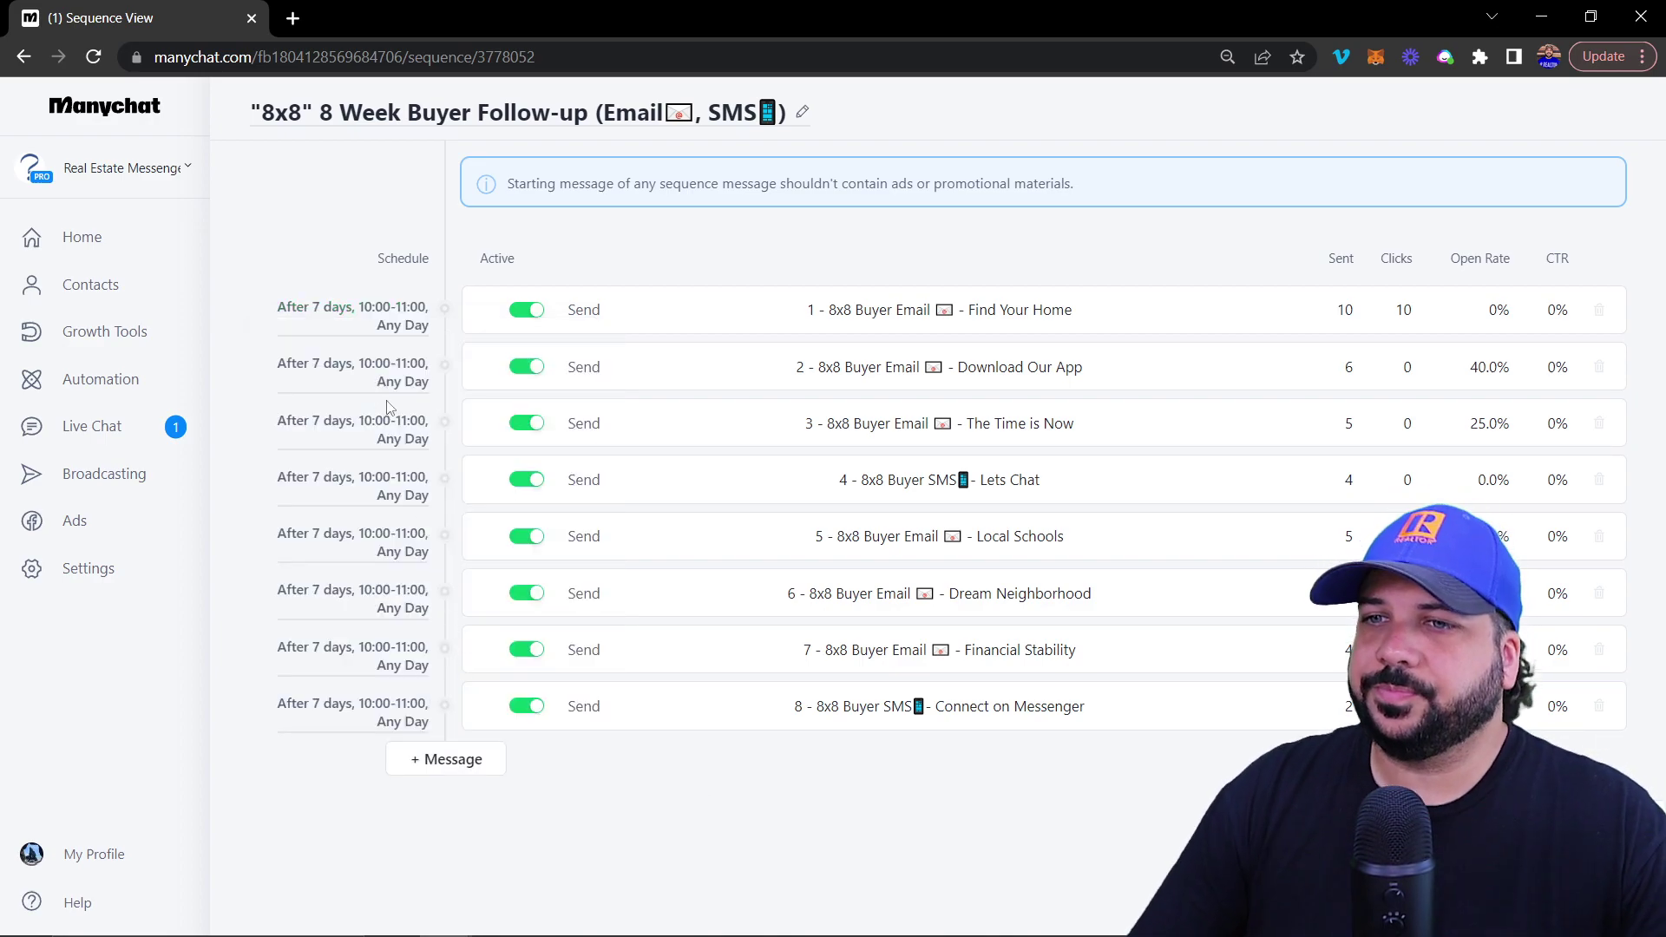
left_click(368, 323)
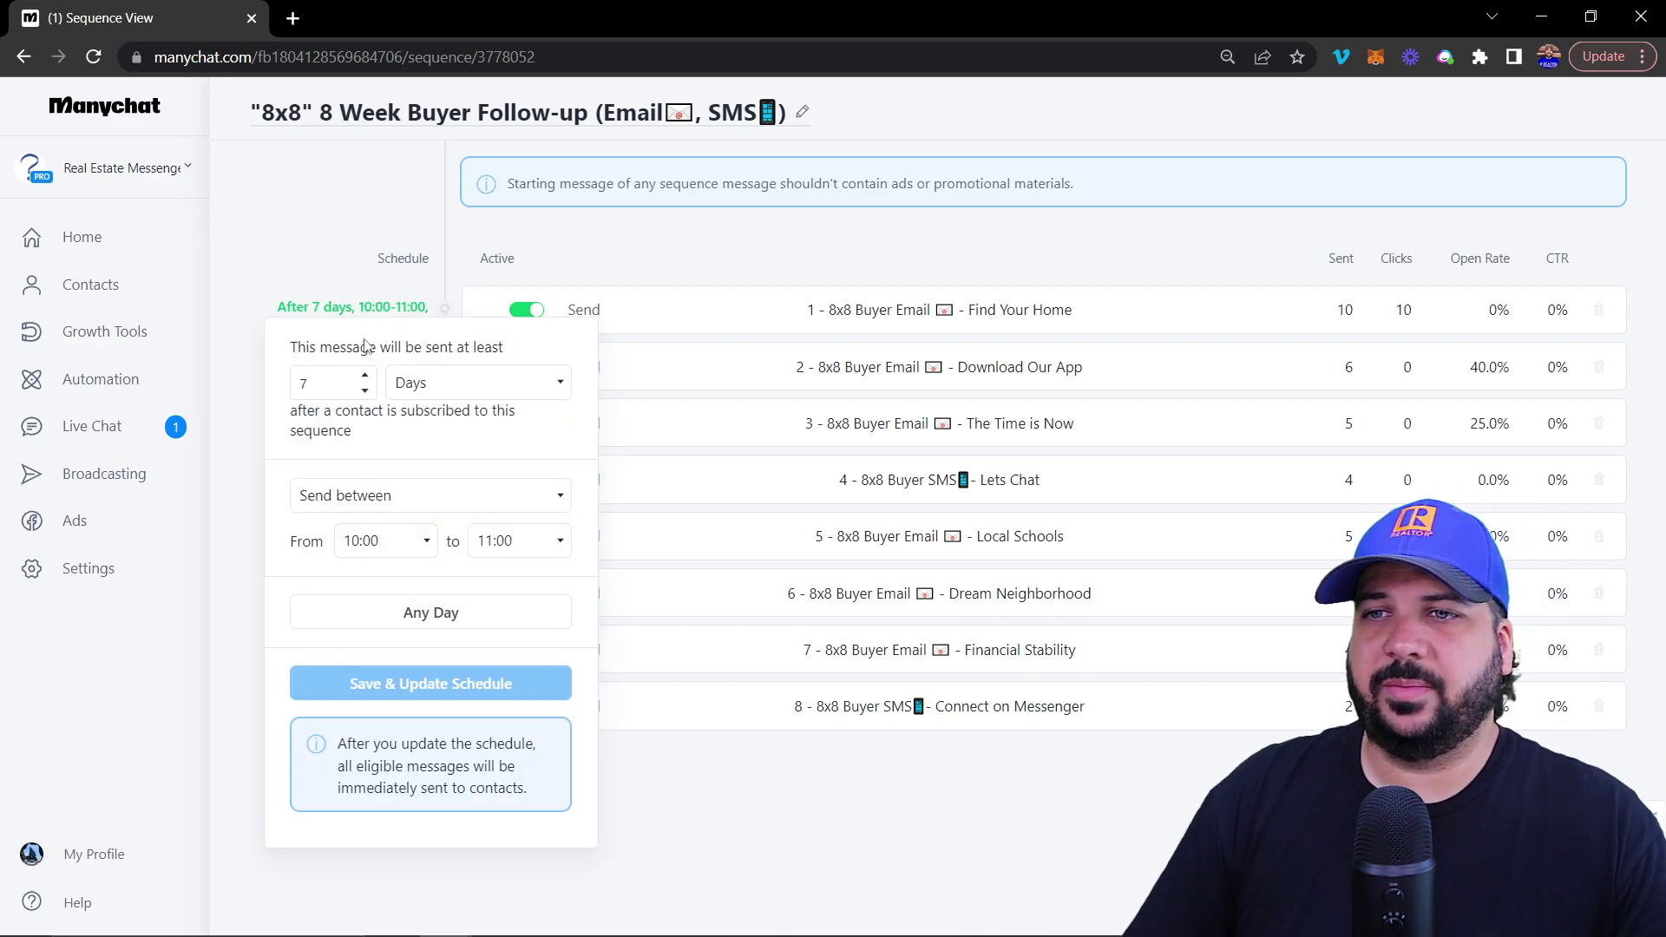
left_click(515, 547)
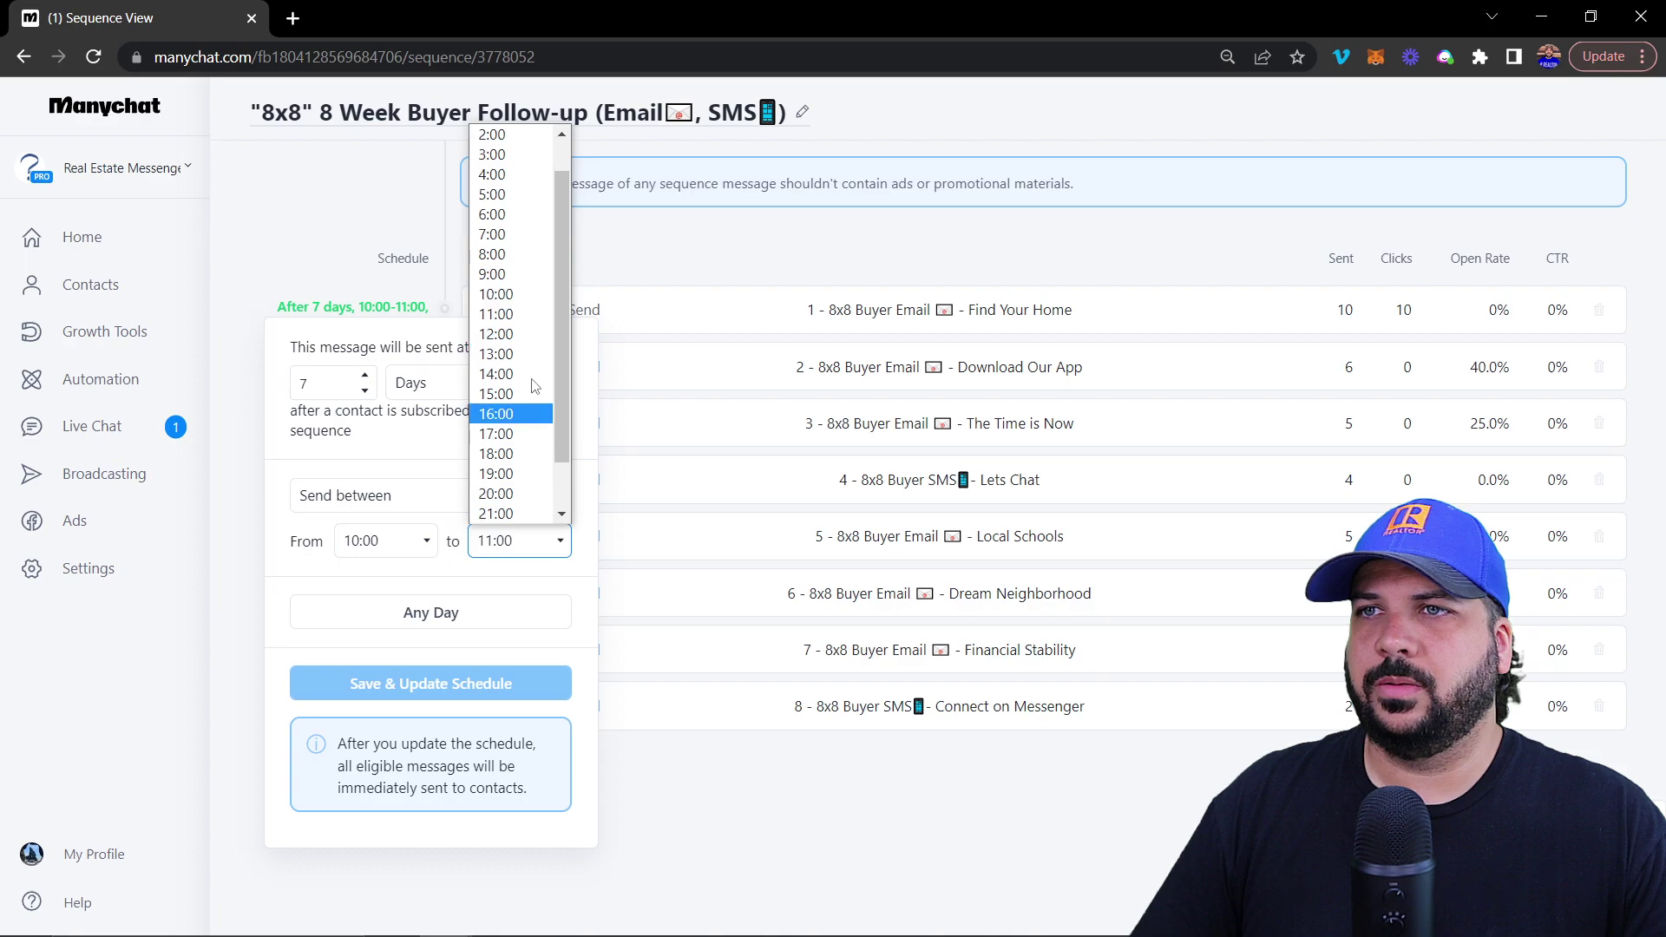
left_click(764, 875)
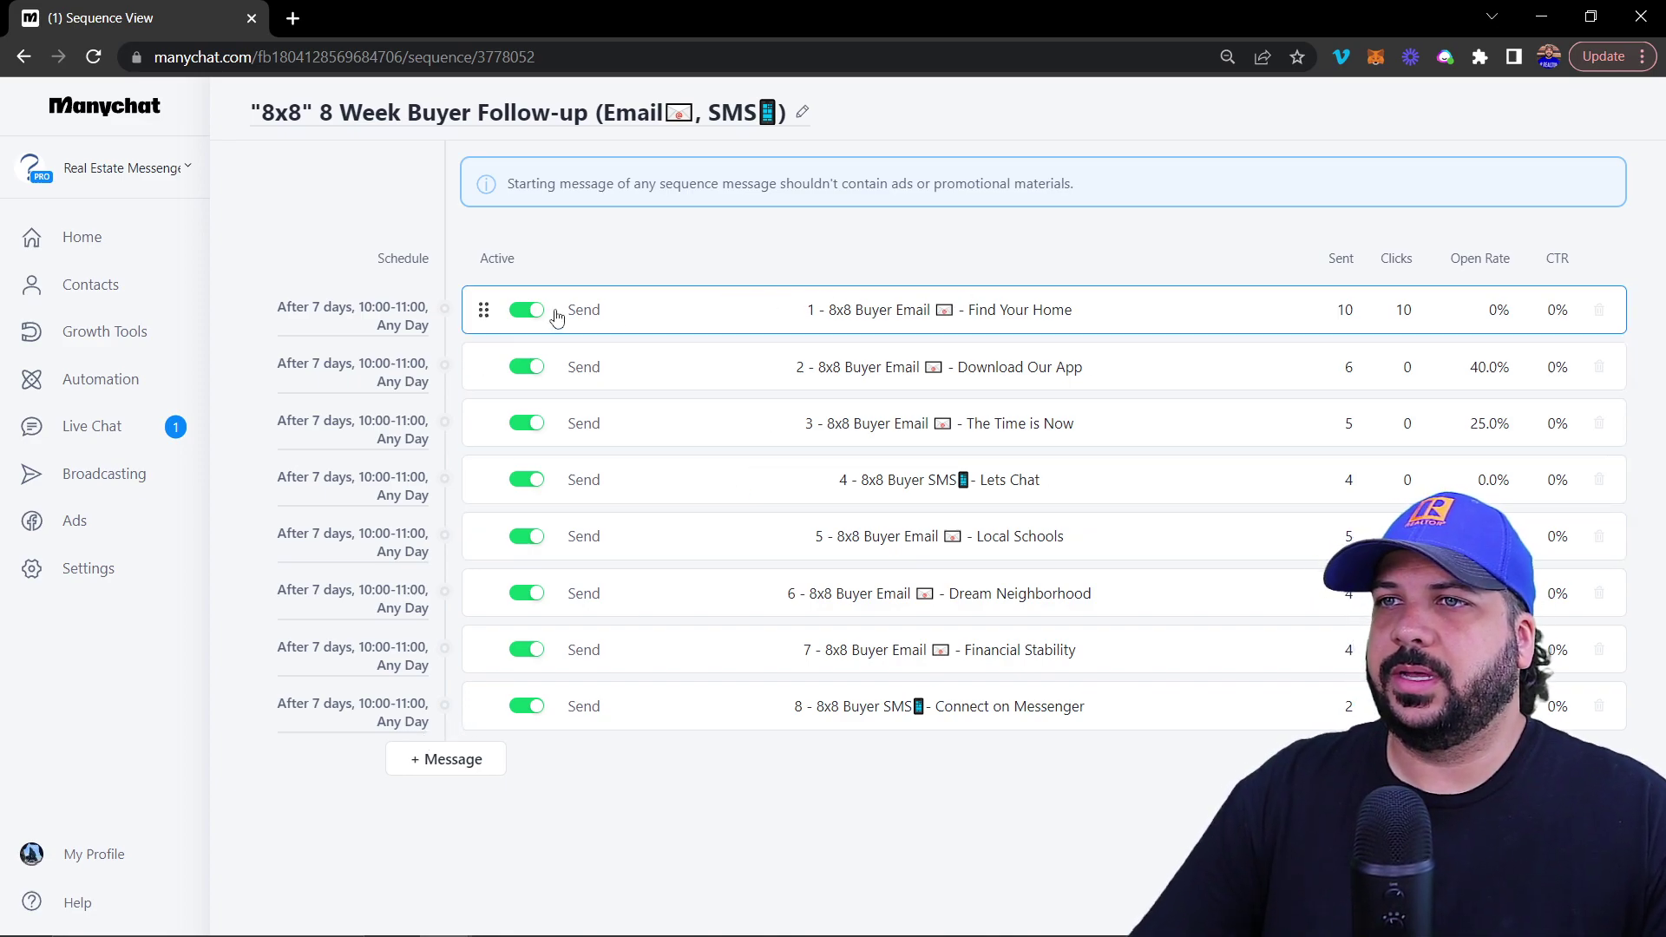
left_click(955, 315)
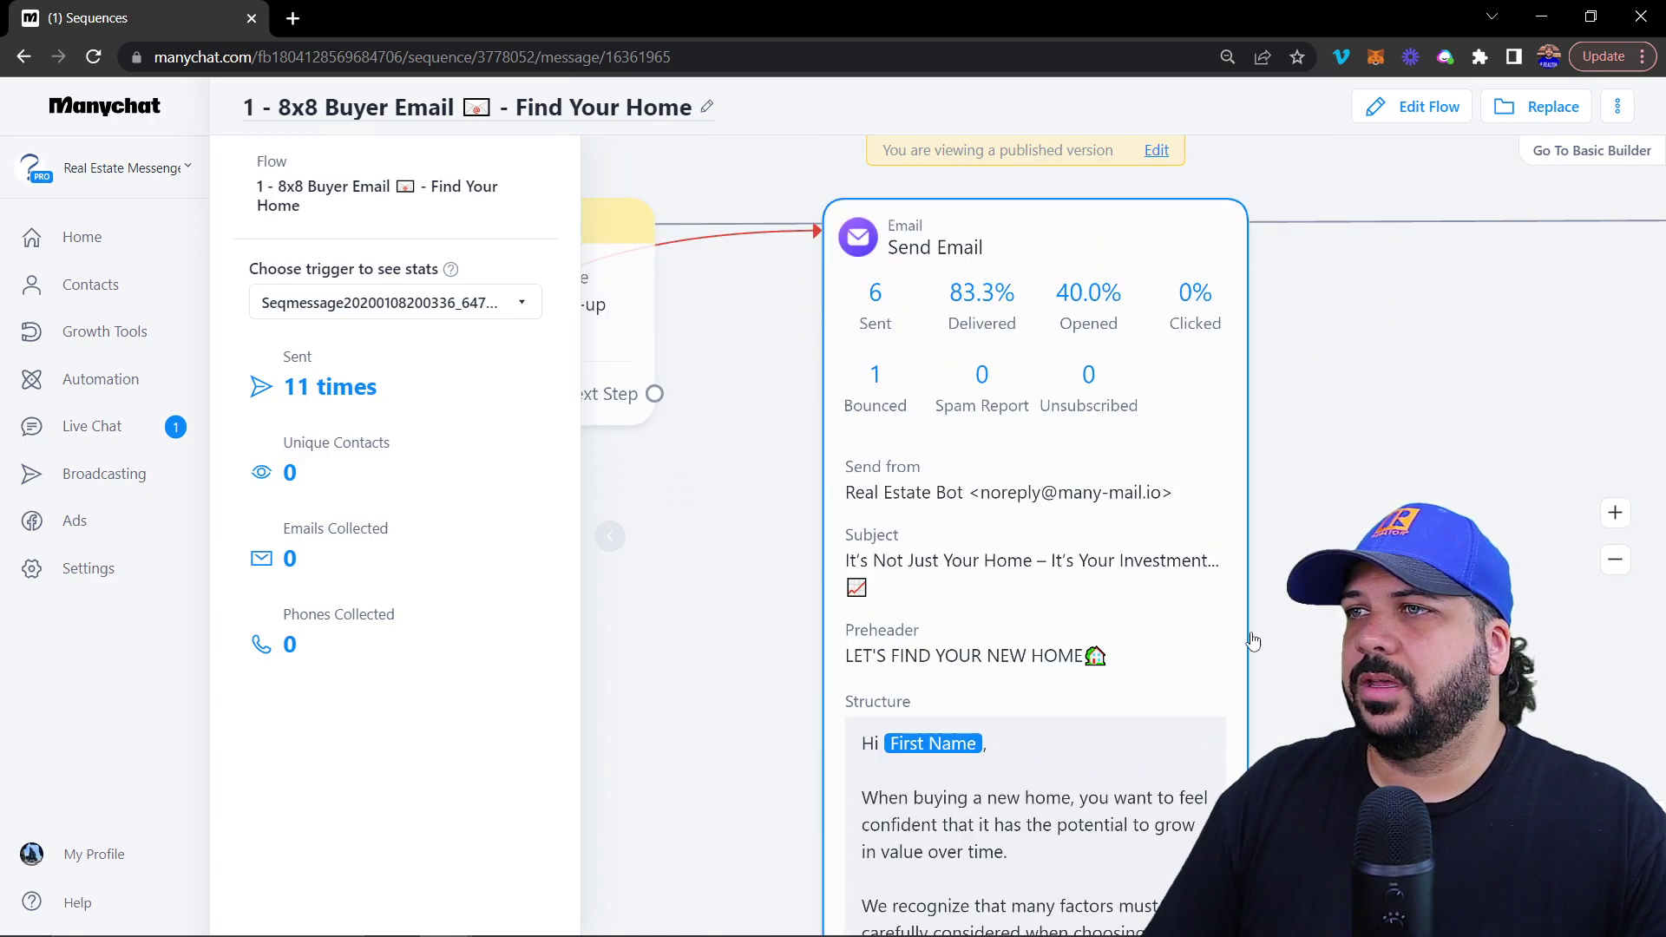
scroll(1294, 370, "down", 5)
scroll(1258, 356, "down", 10)
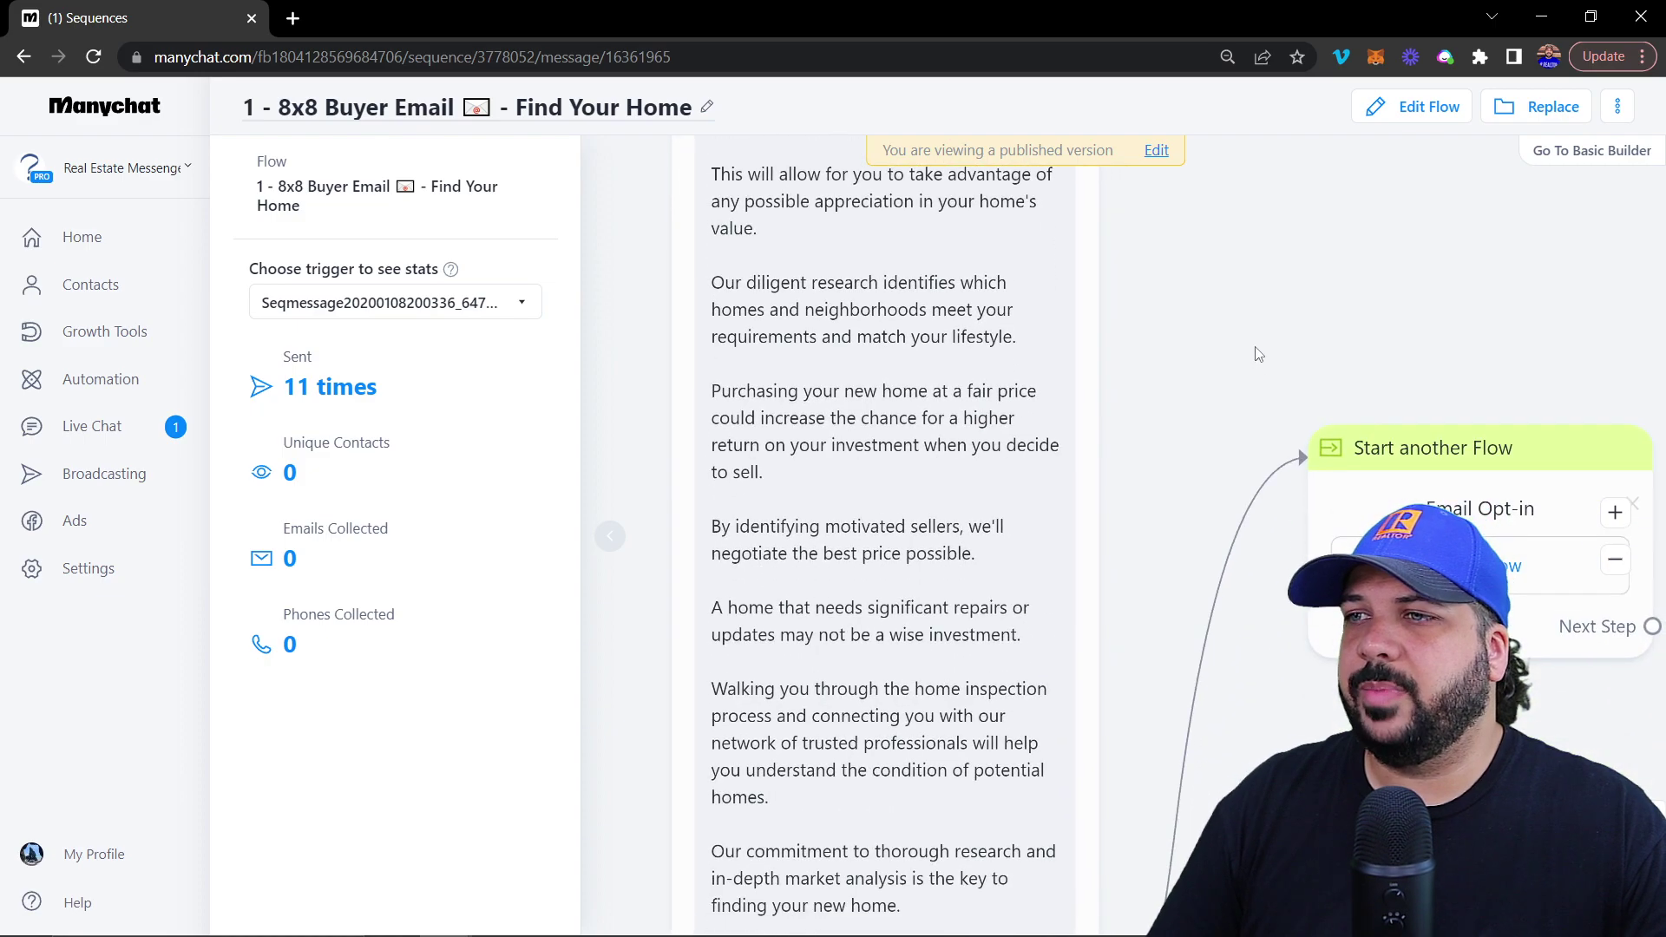
scroll(1342, 729, "down", 5)
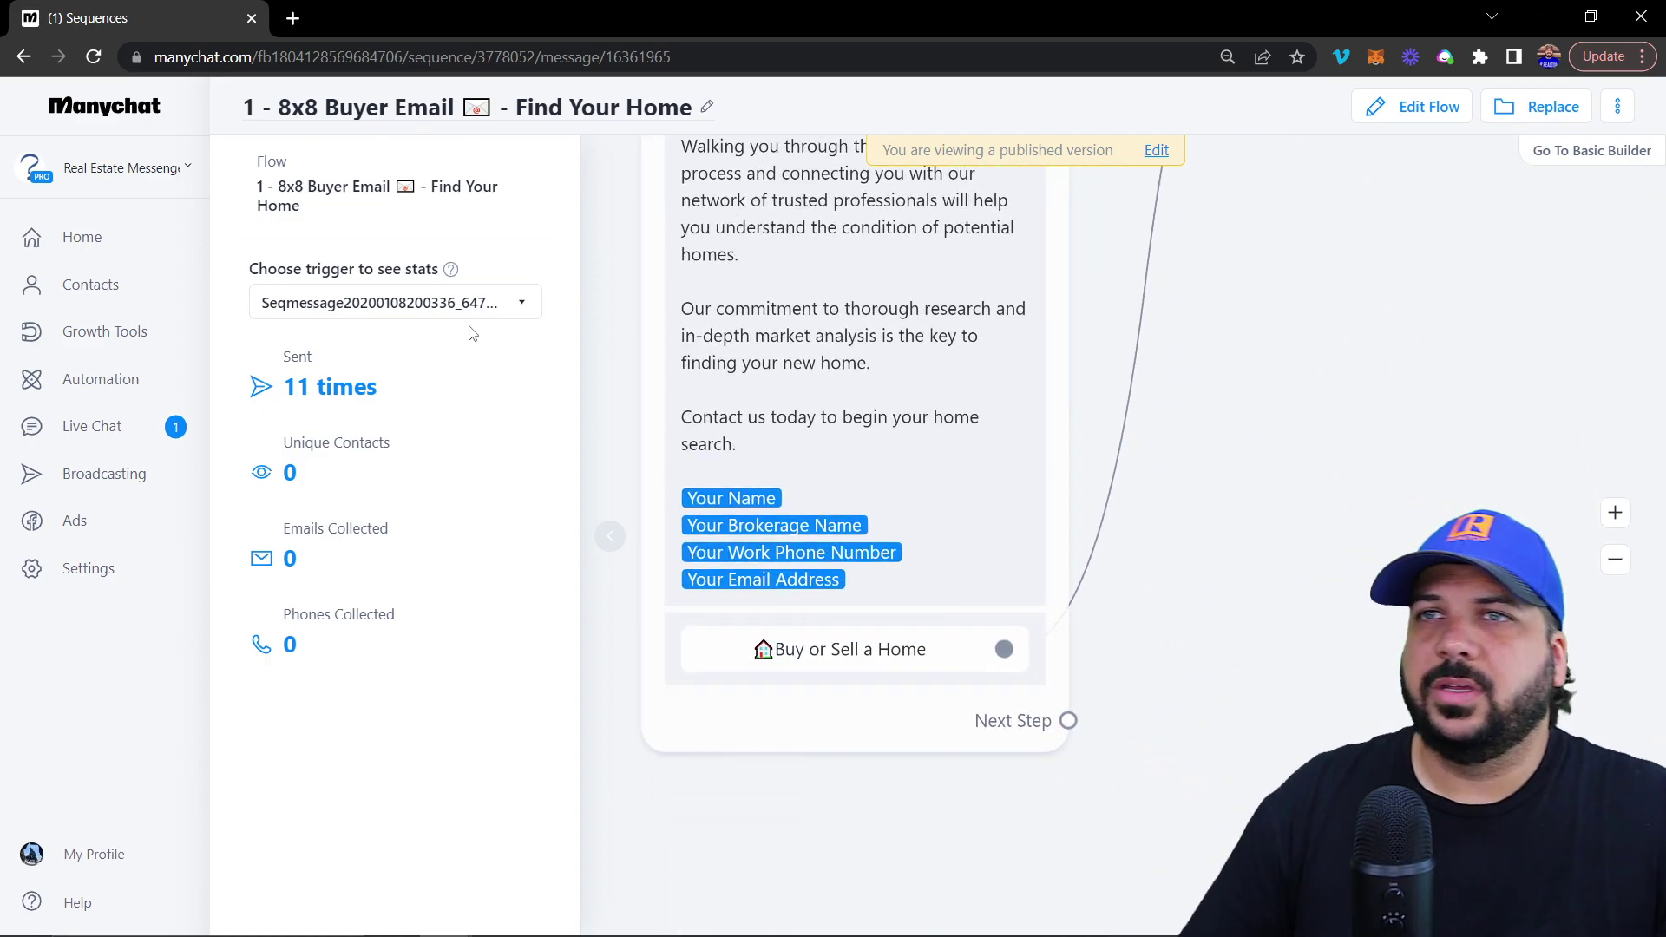
left_click(24, 56)
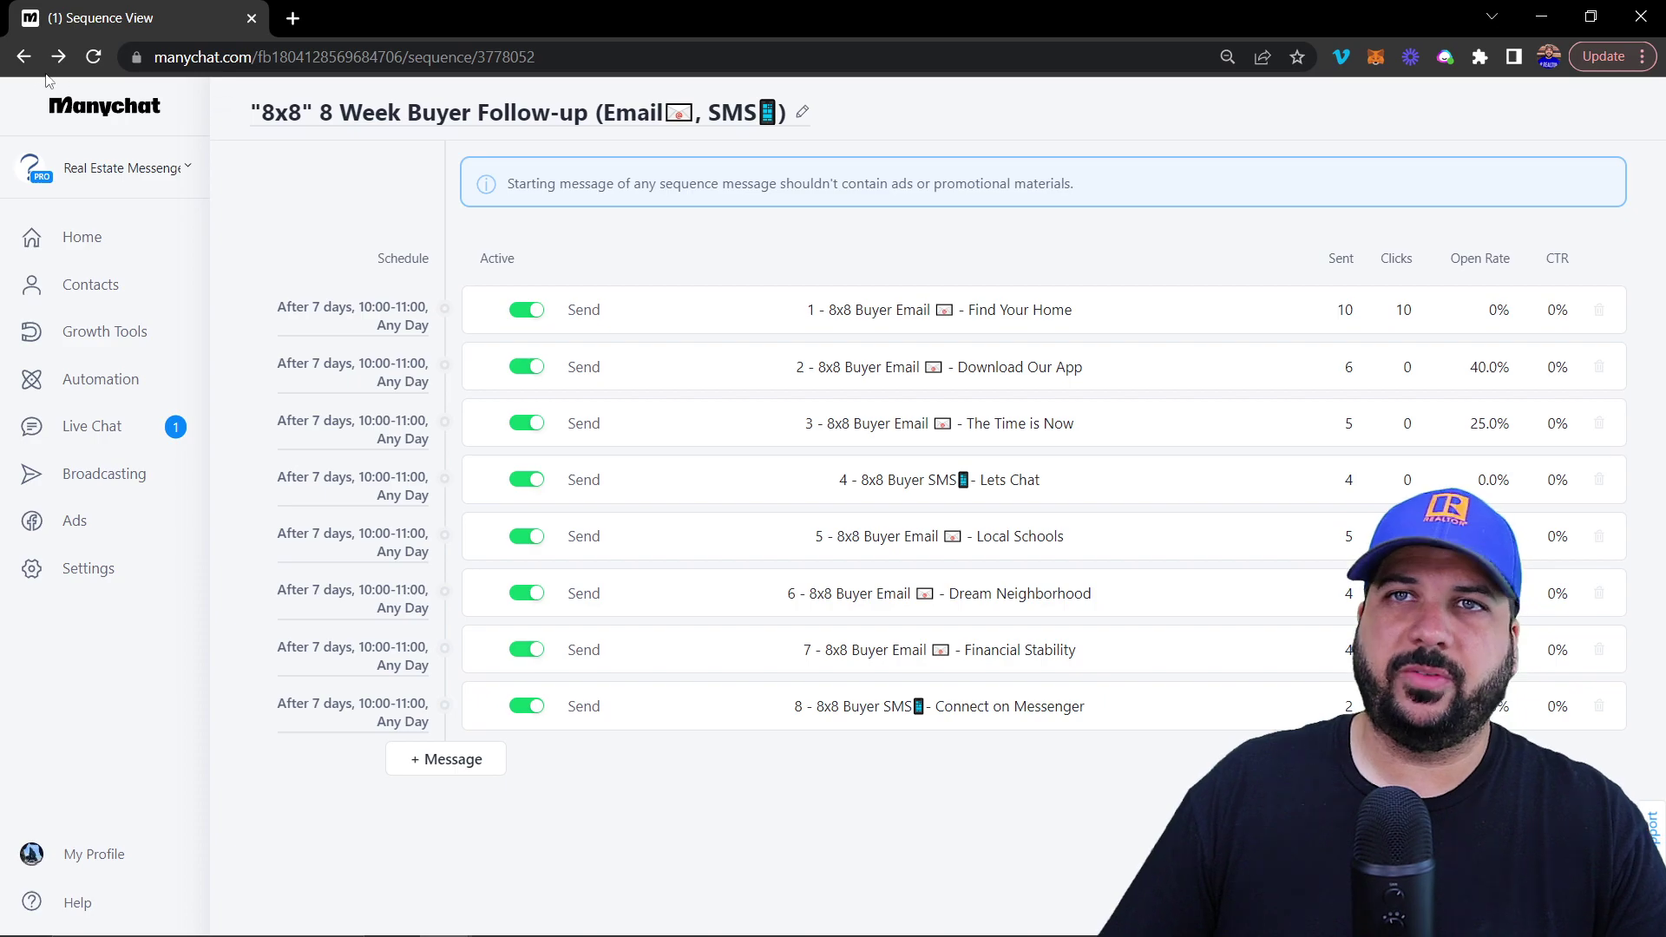
- Scroll through the 33 Touch One Year Database Follow-up messages, then return to the Sequences list
left_click(24, 56)
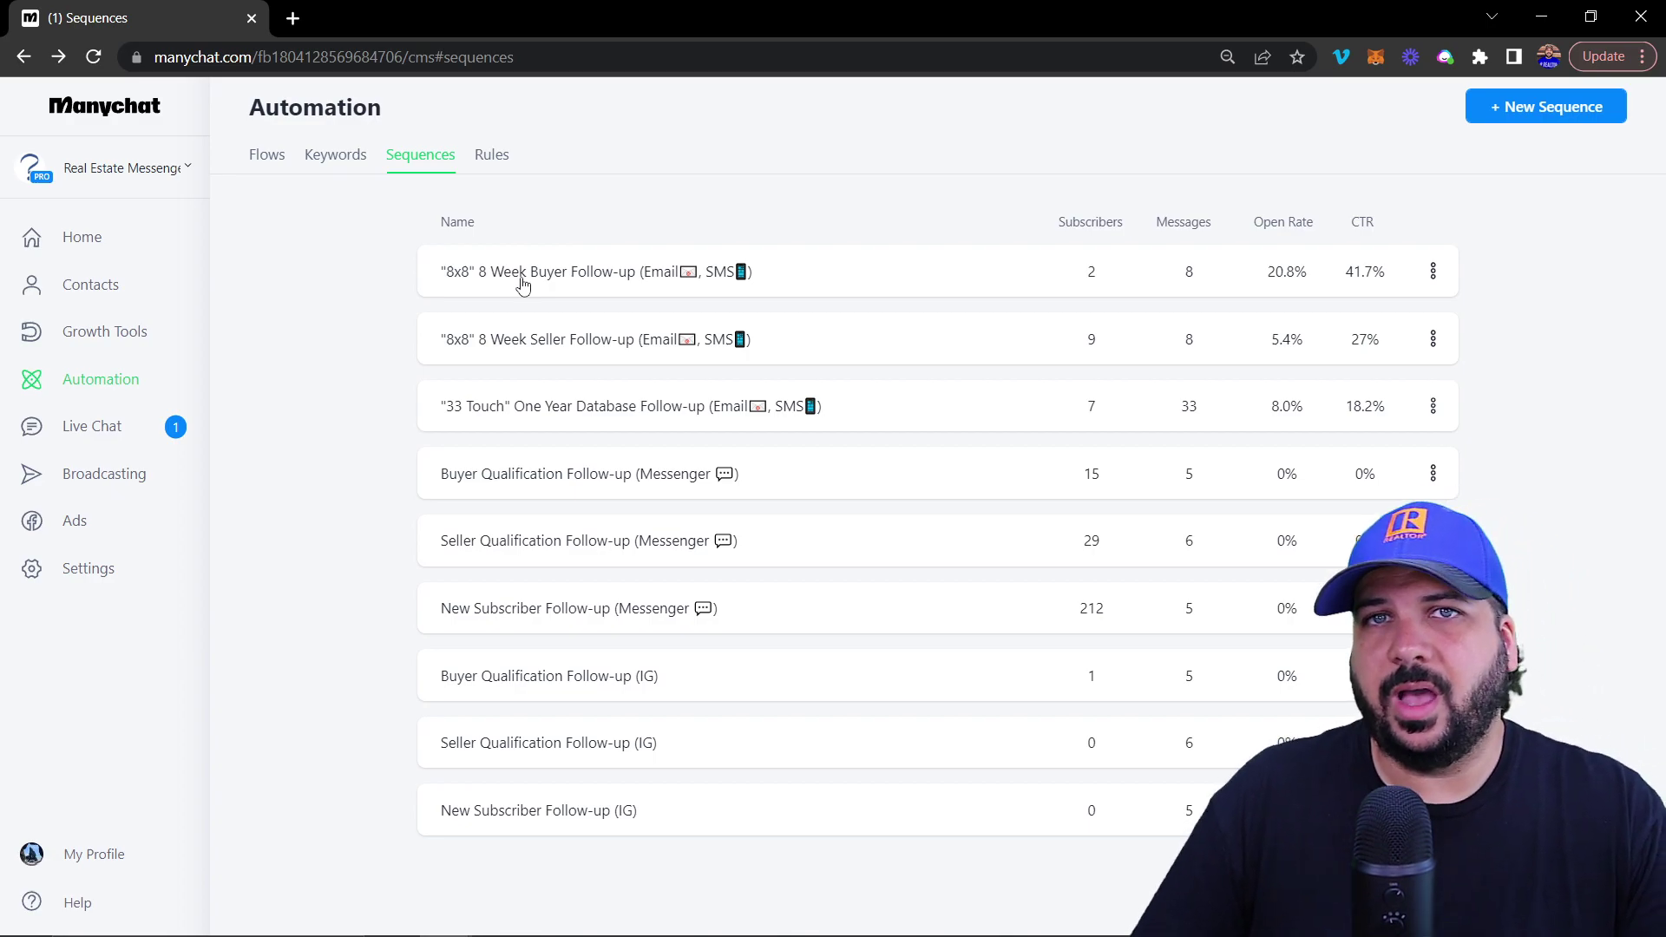
left_click(560, 415)
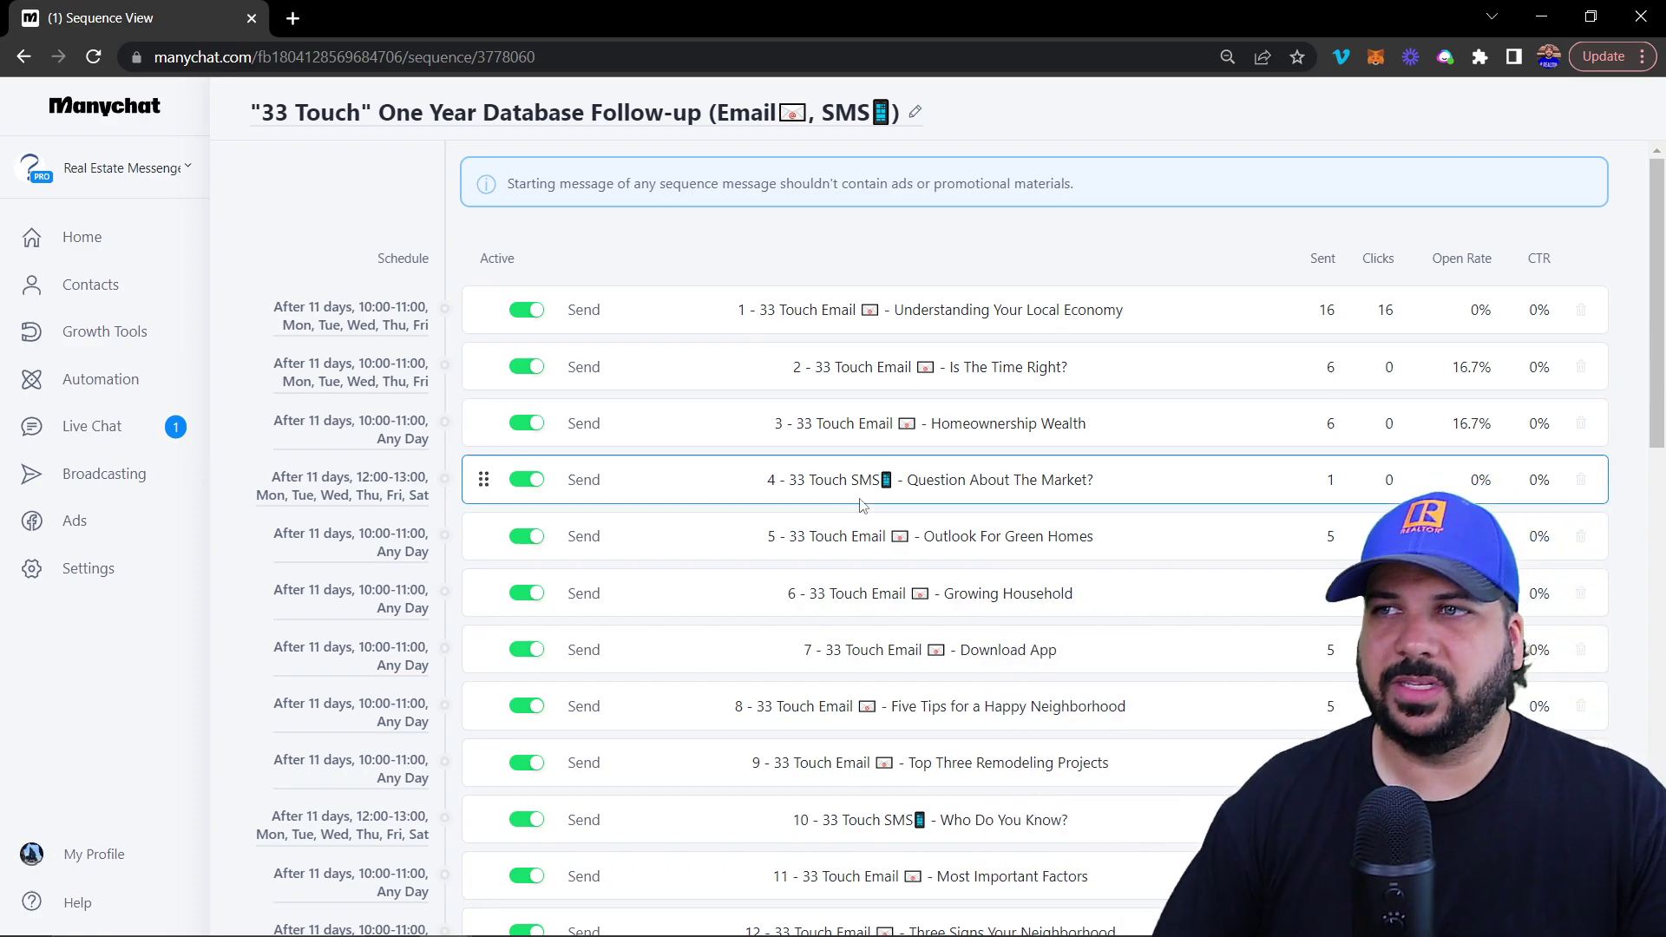
scroll(859, 538, "down", 10)
scroll(862, 536, "down", 3)
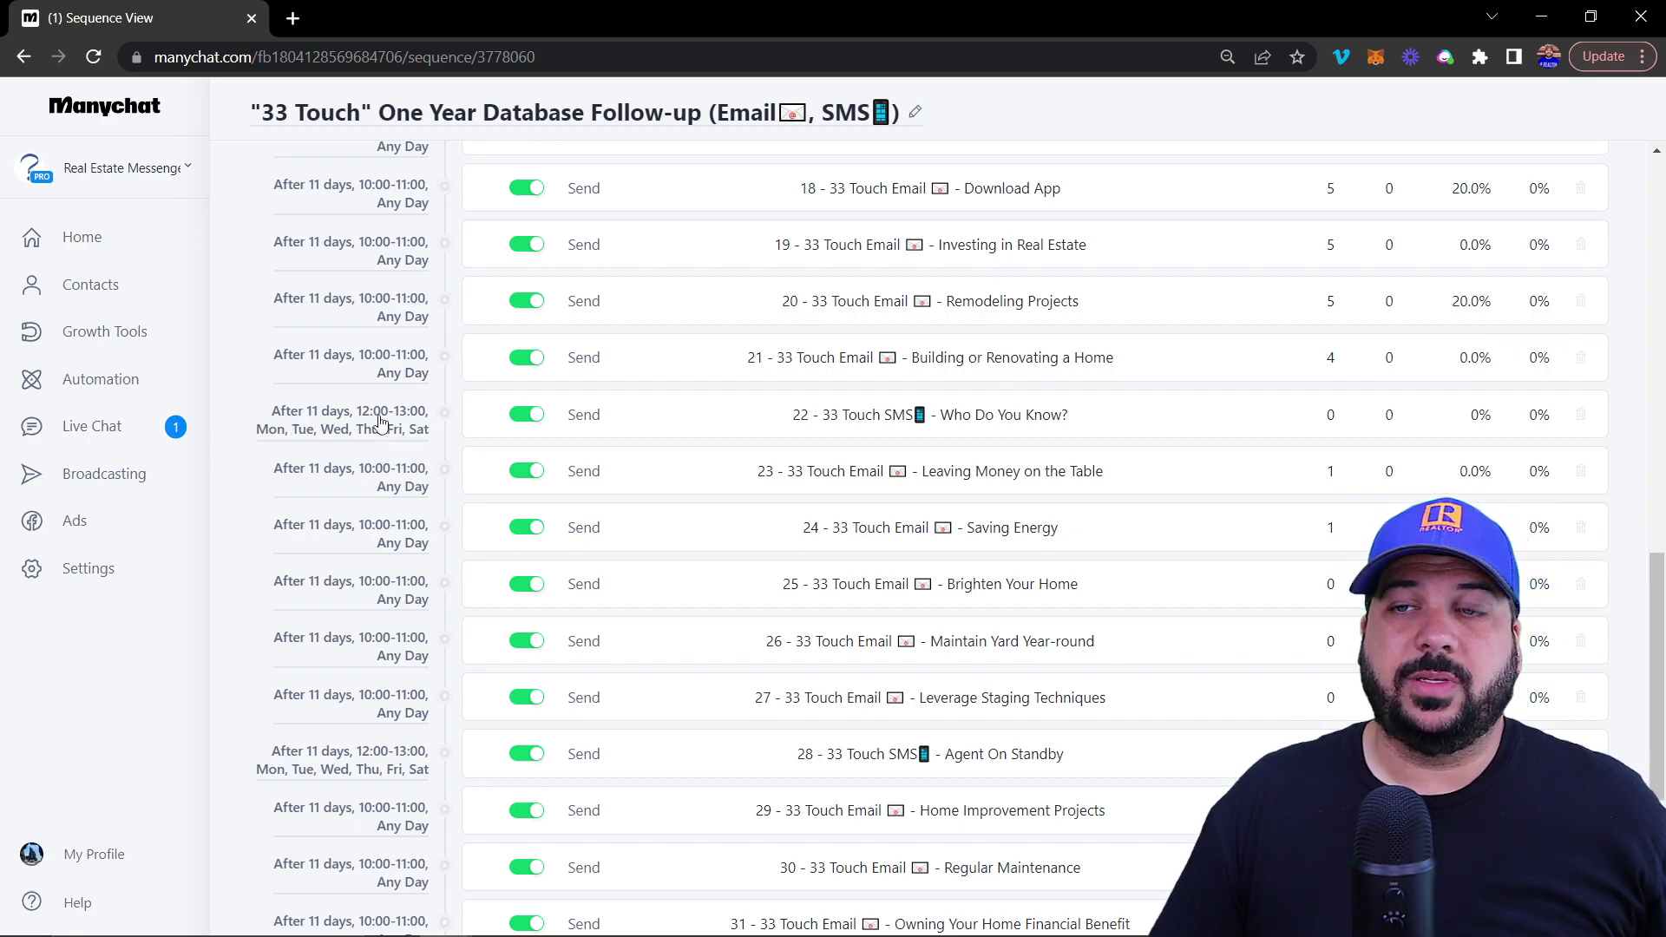
scroll(373, 447, "down", 3)
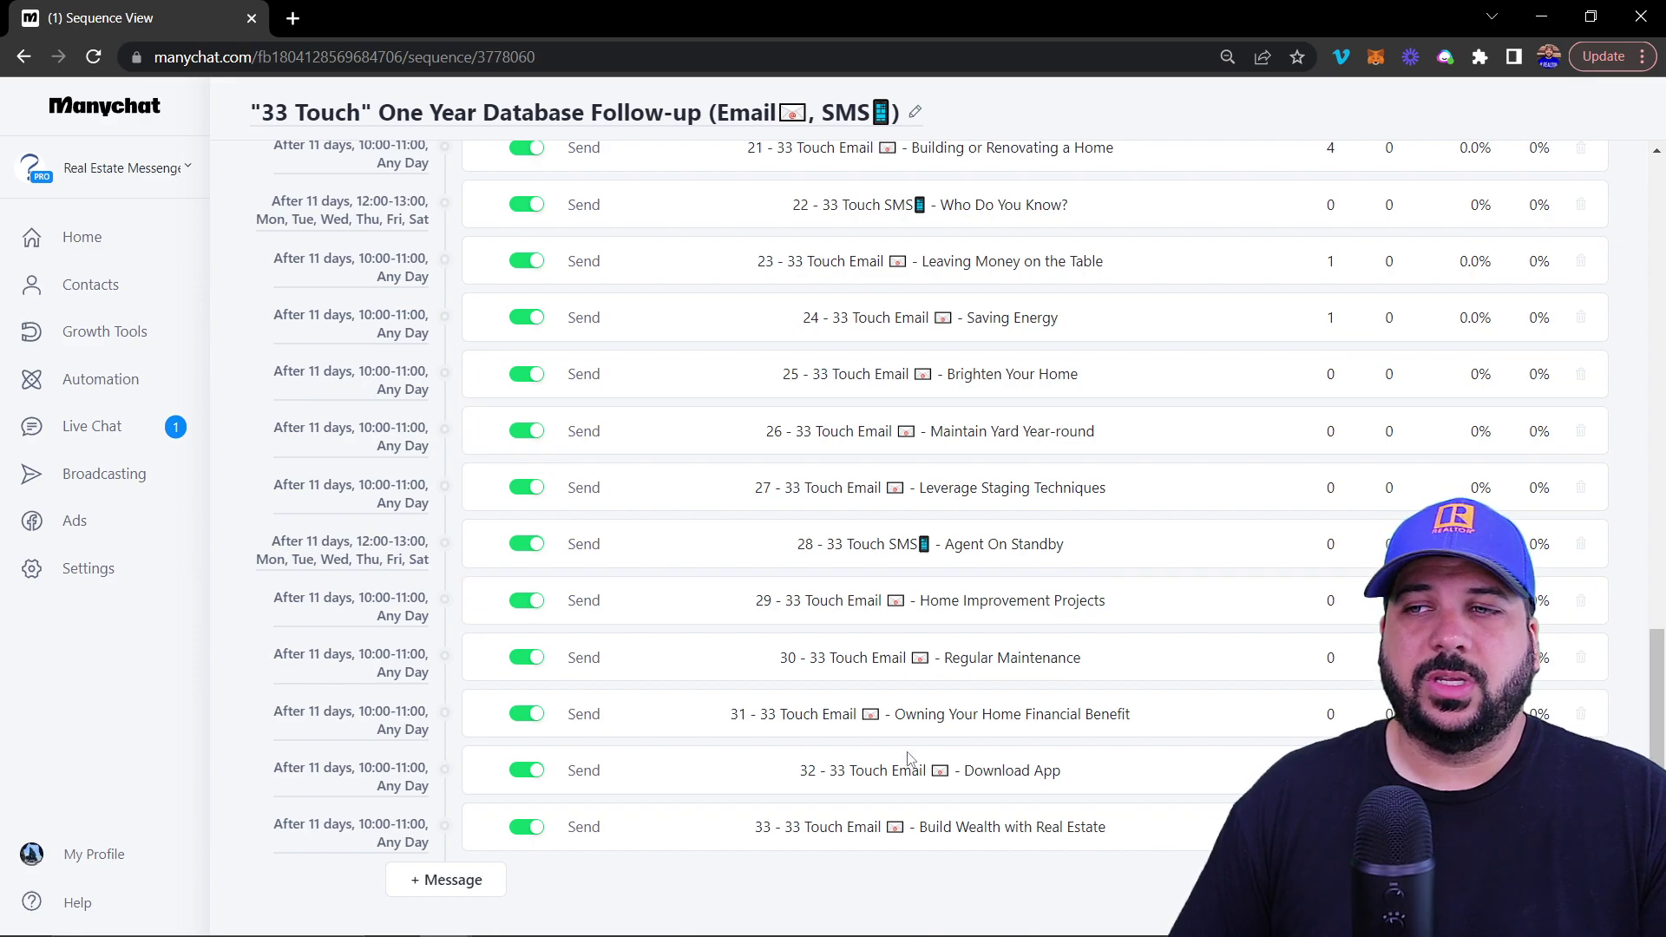
scroll(909, 746, "up", 20)
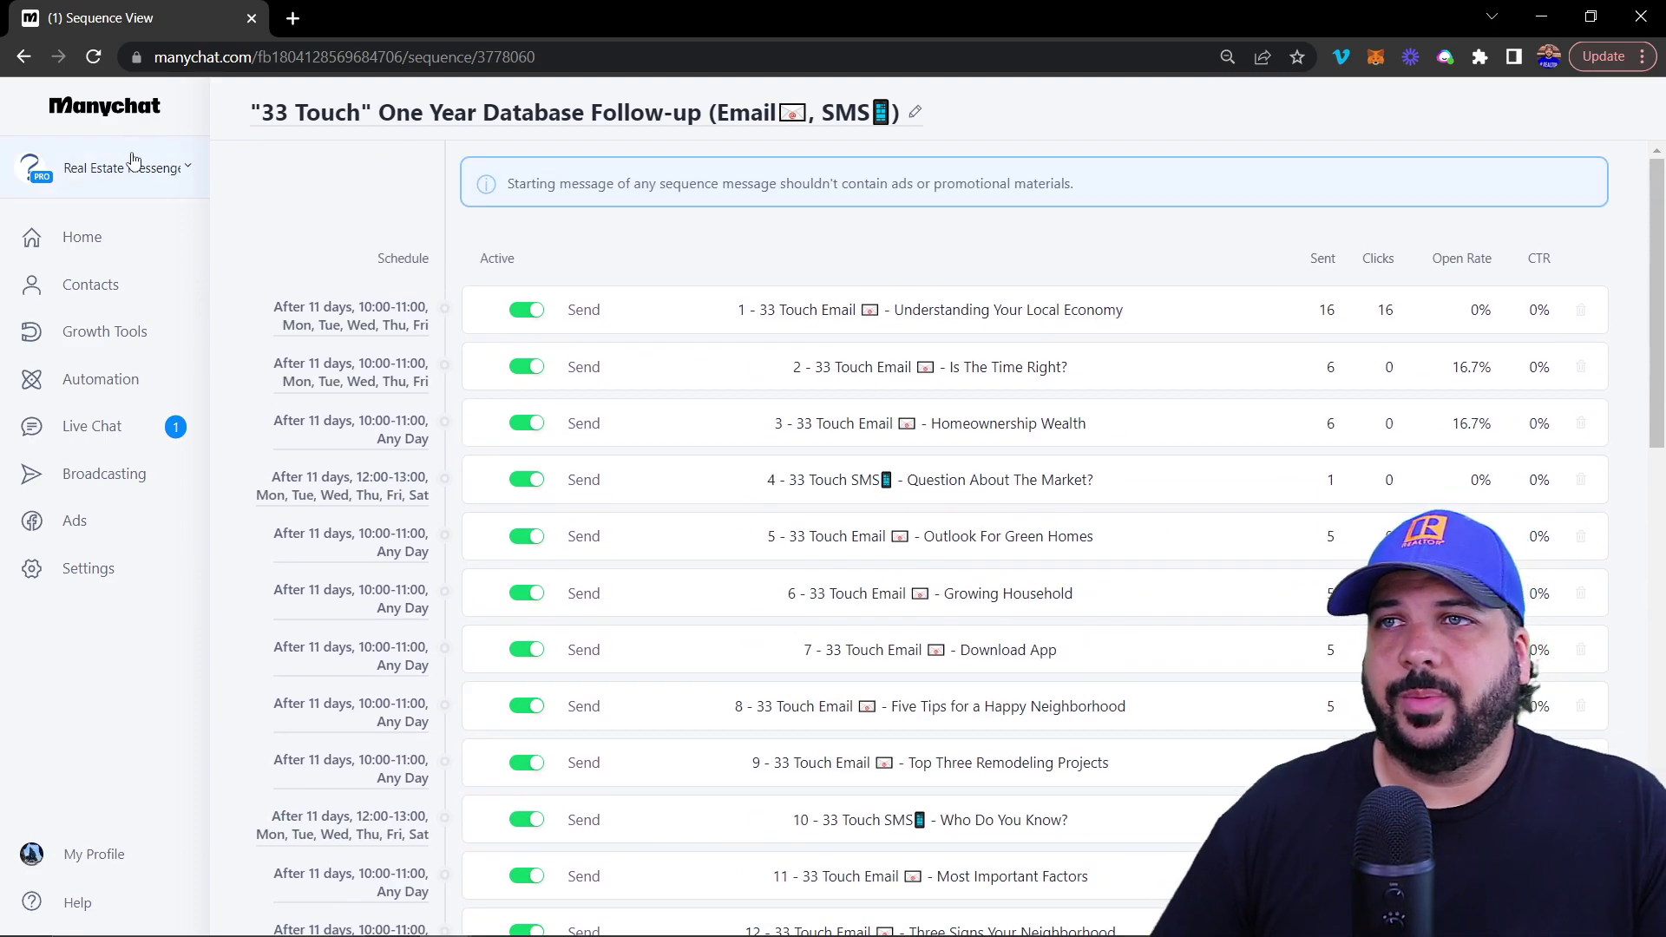
left_click(24, 56)
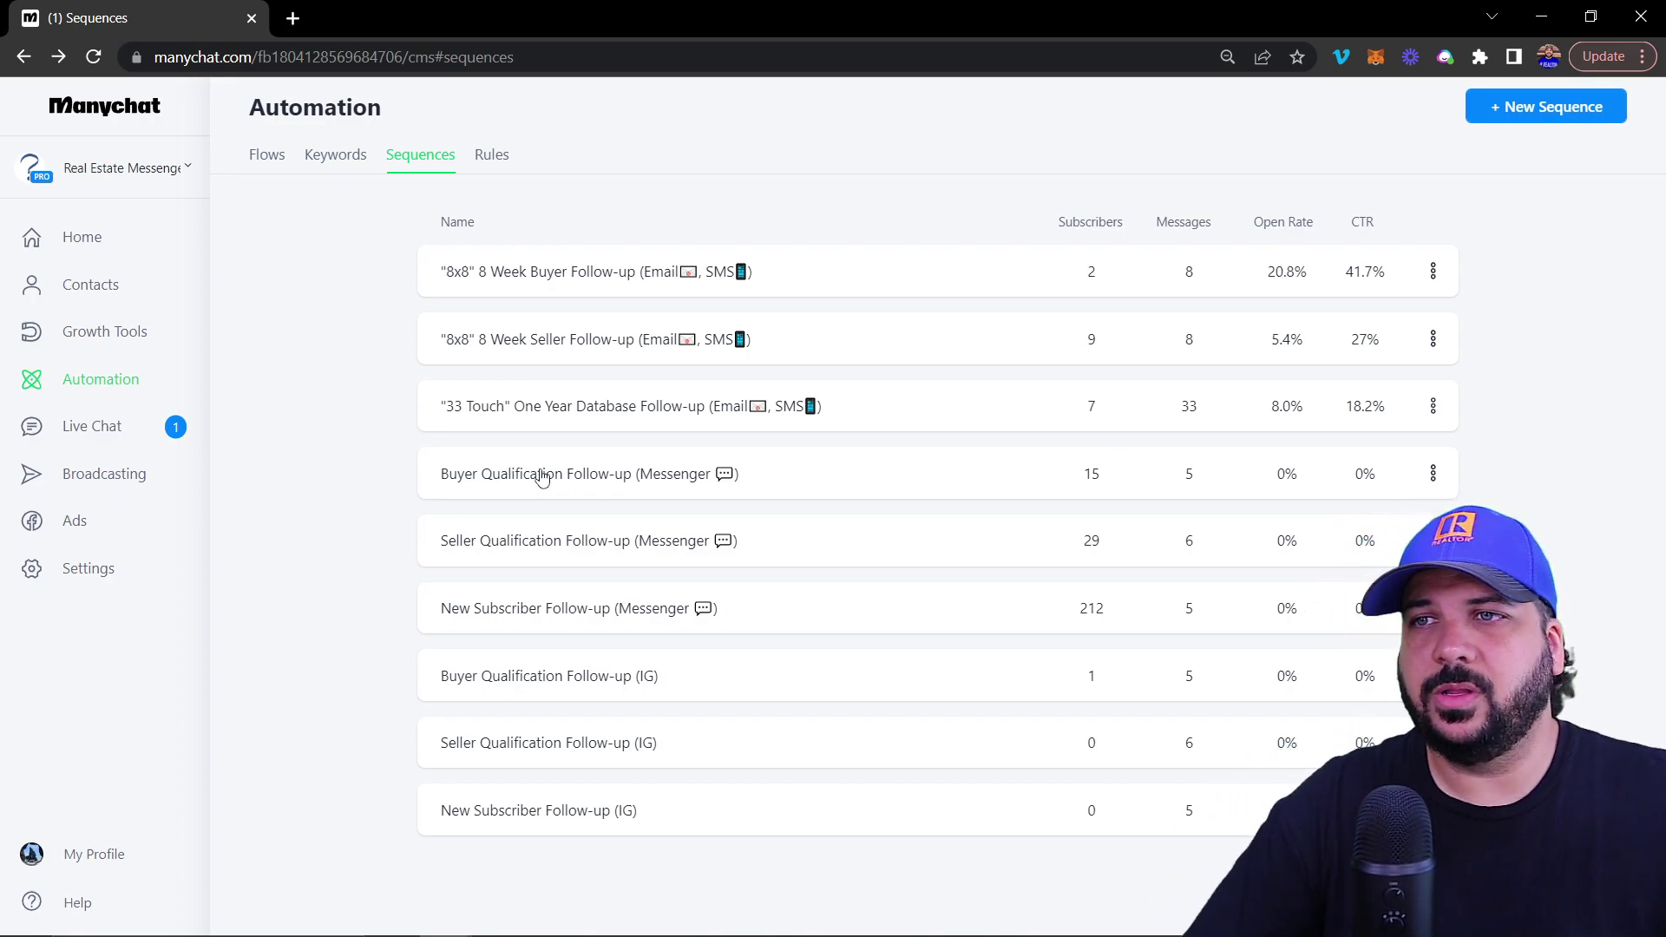
- Open the Buyer Qualification Follow-up (Messenger) sequence and view its 'Did an Agent Contact You?' message
left_click(541, 478)
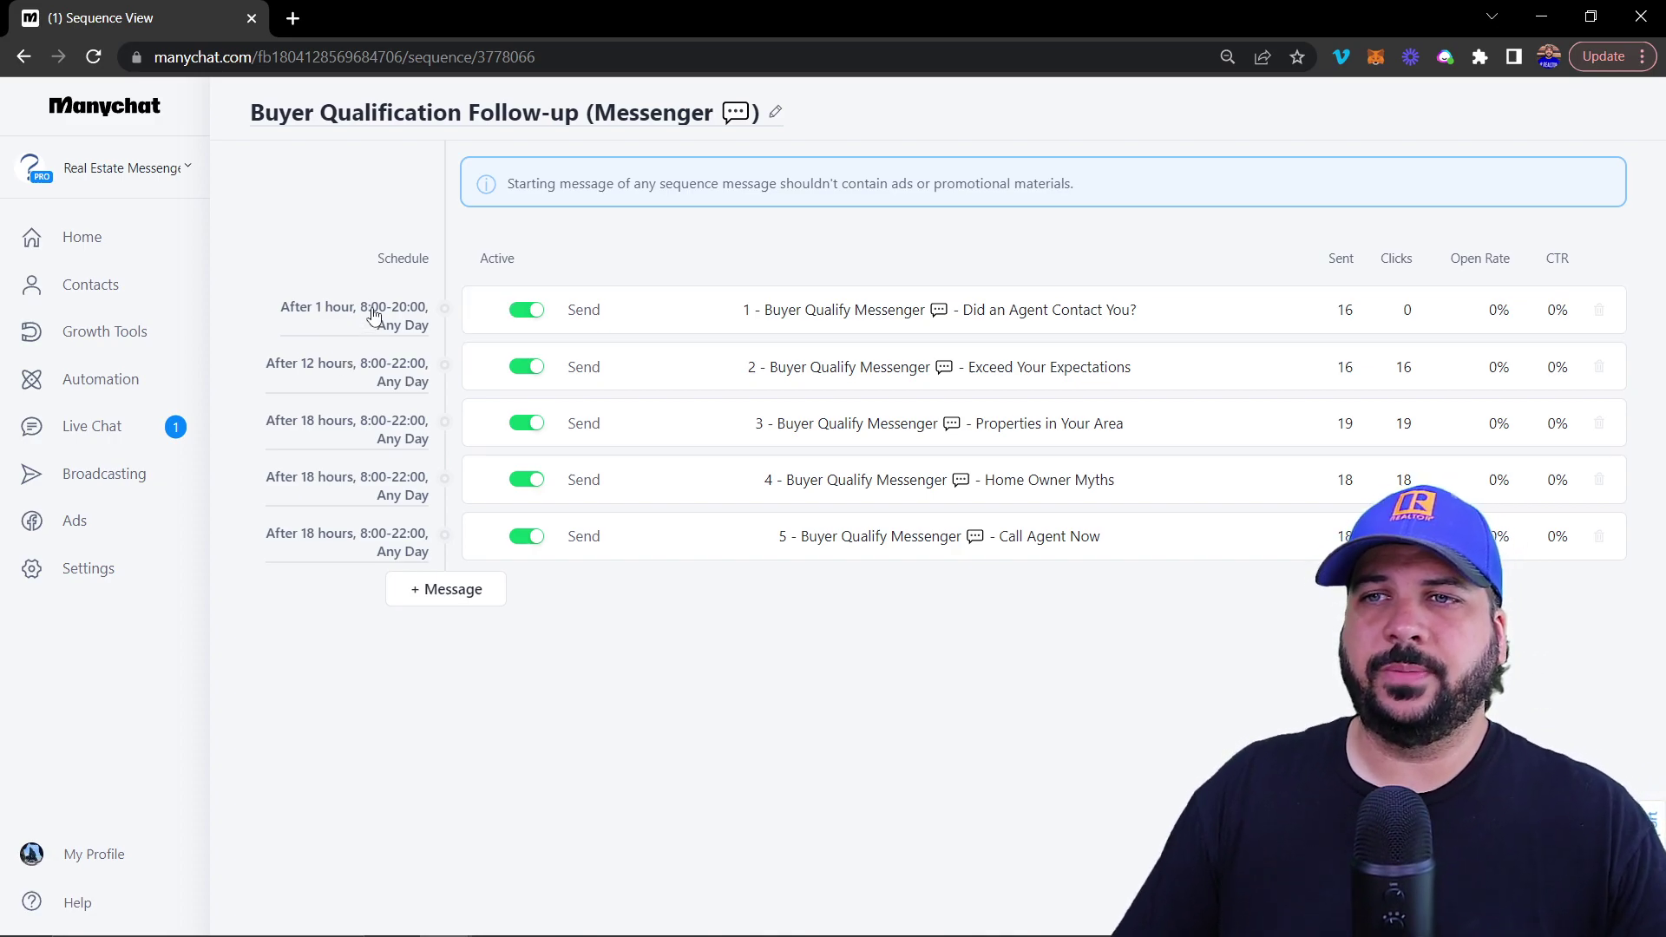
left_click(904, 313)
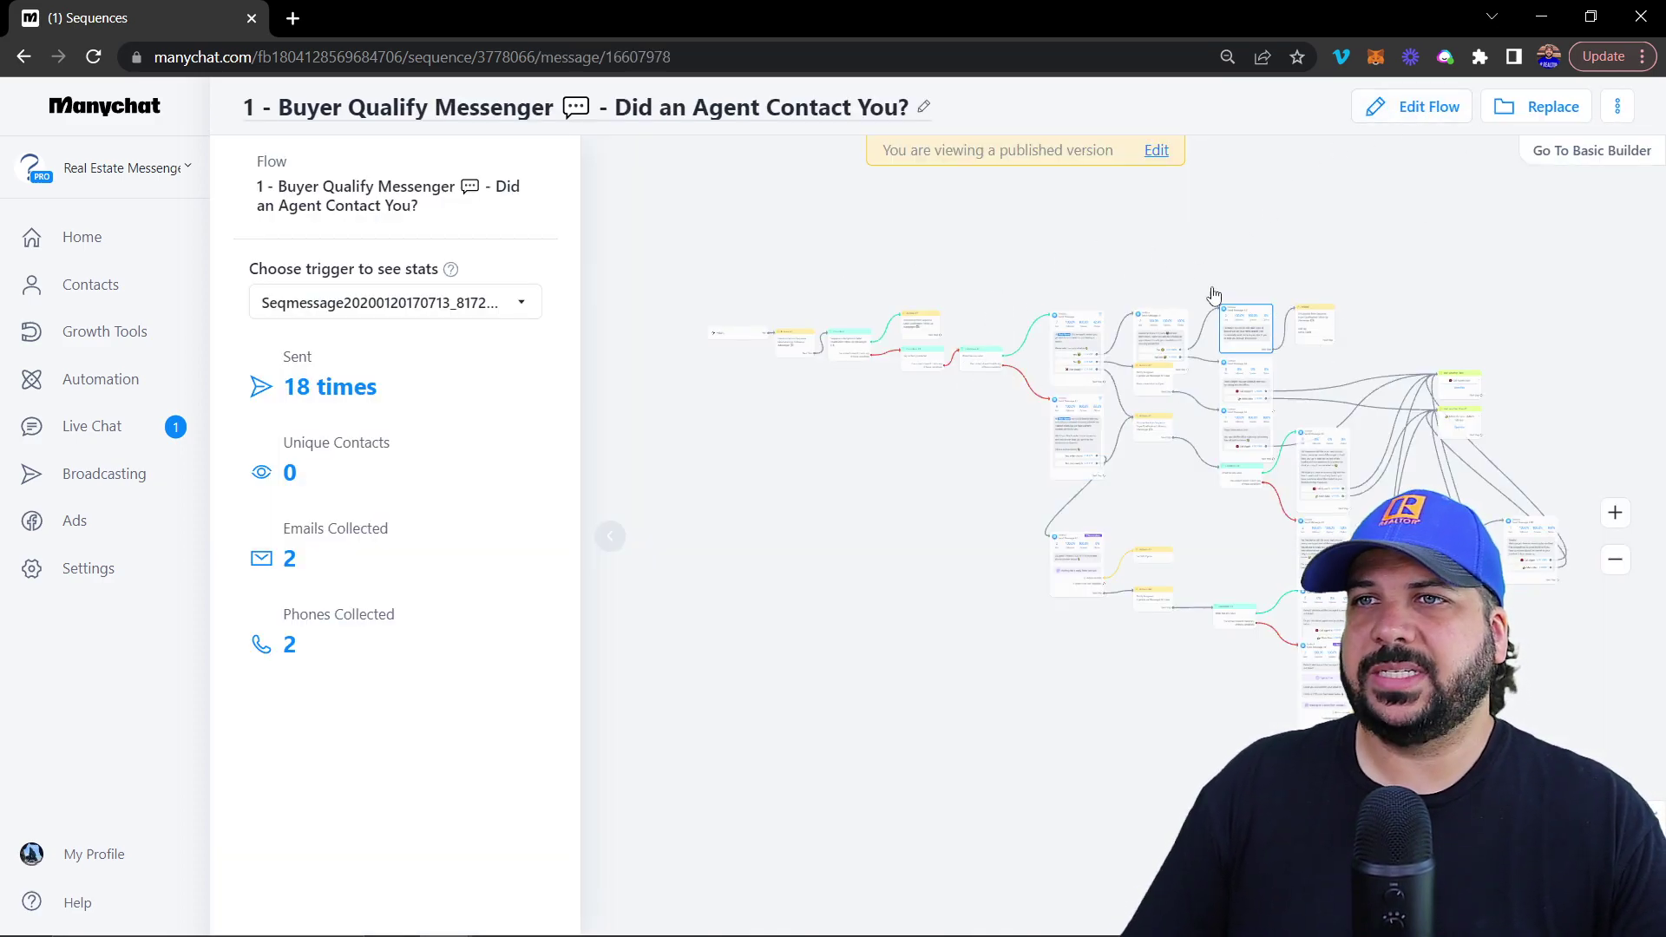
left_click(25, 58)
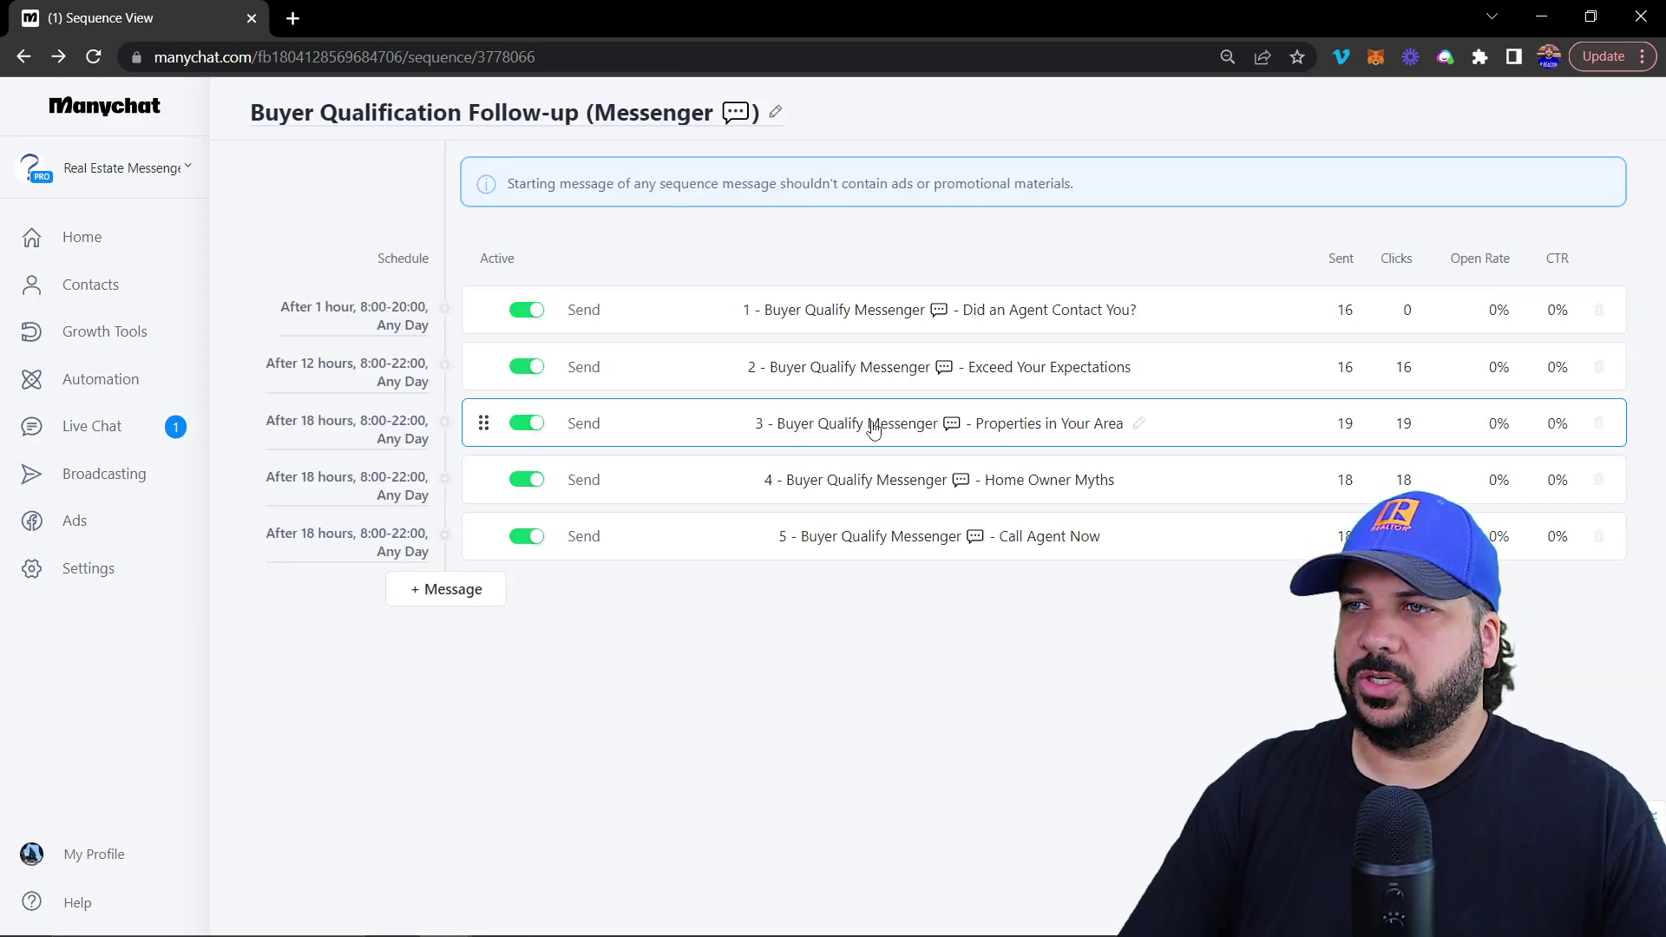
- Inspect the Properties in Your Area message flow's connected follow-ups, then go back to the sequence
left_click(871, 431)
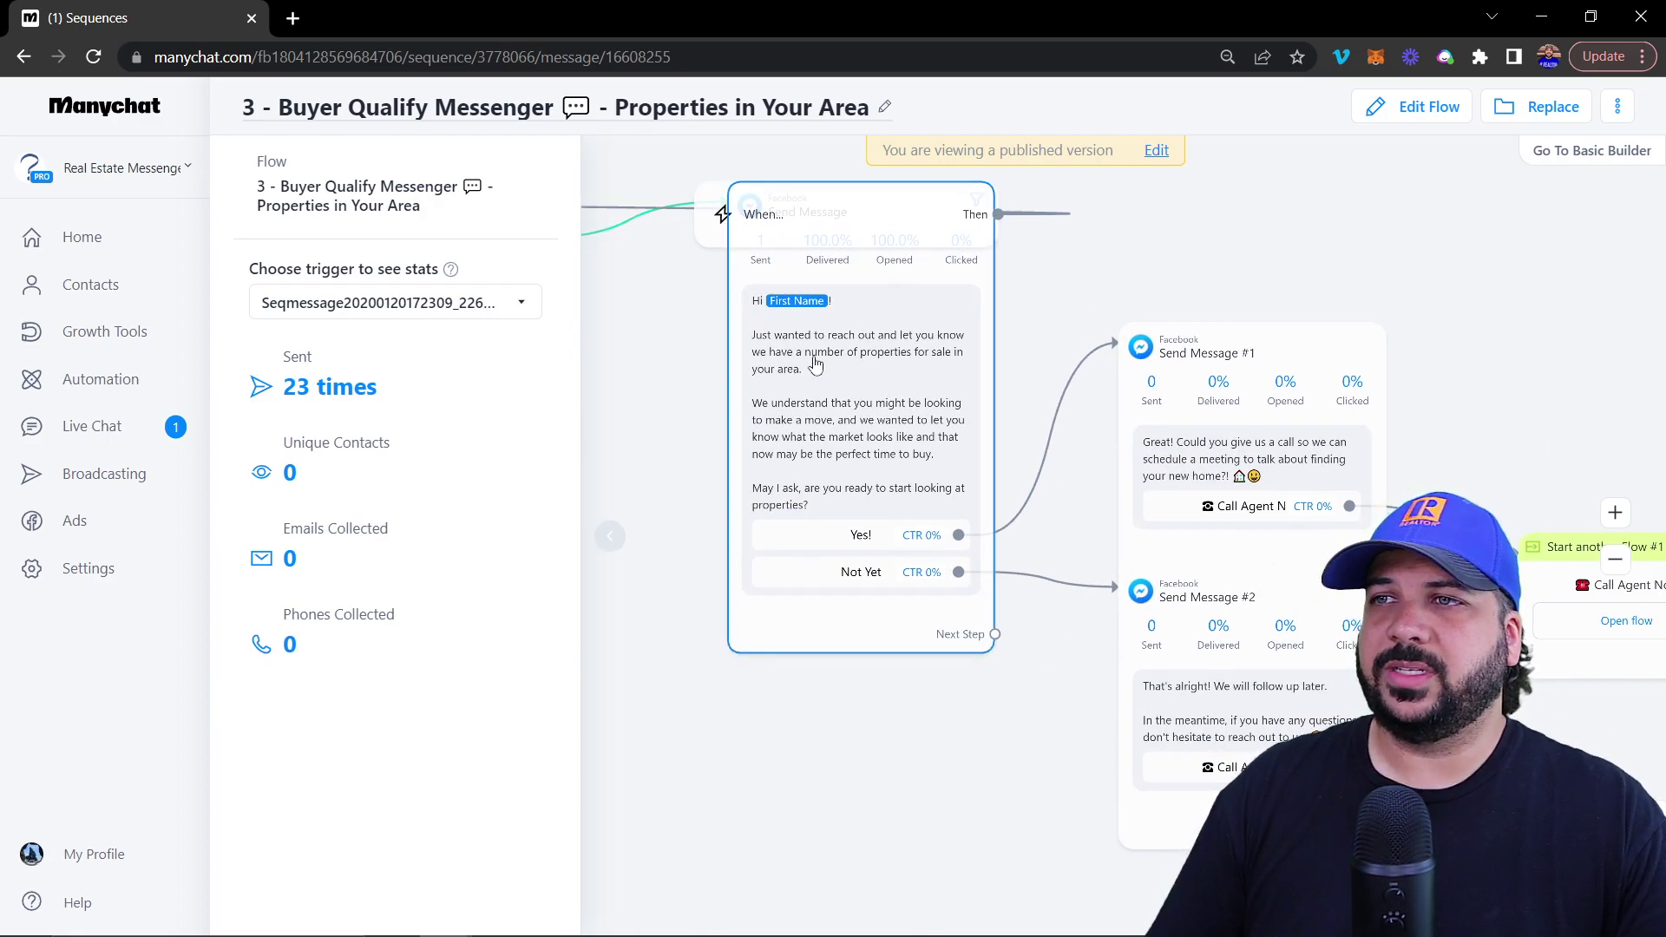
scroll(805, 384, "up", 3)
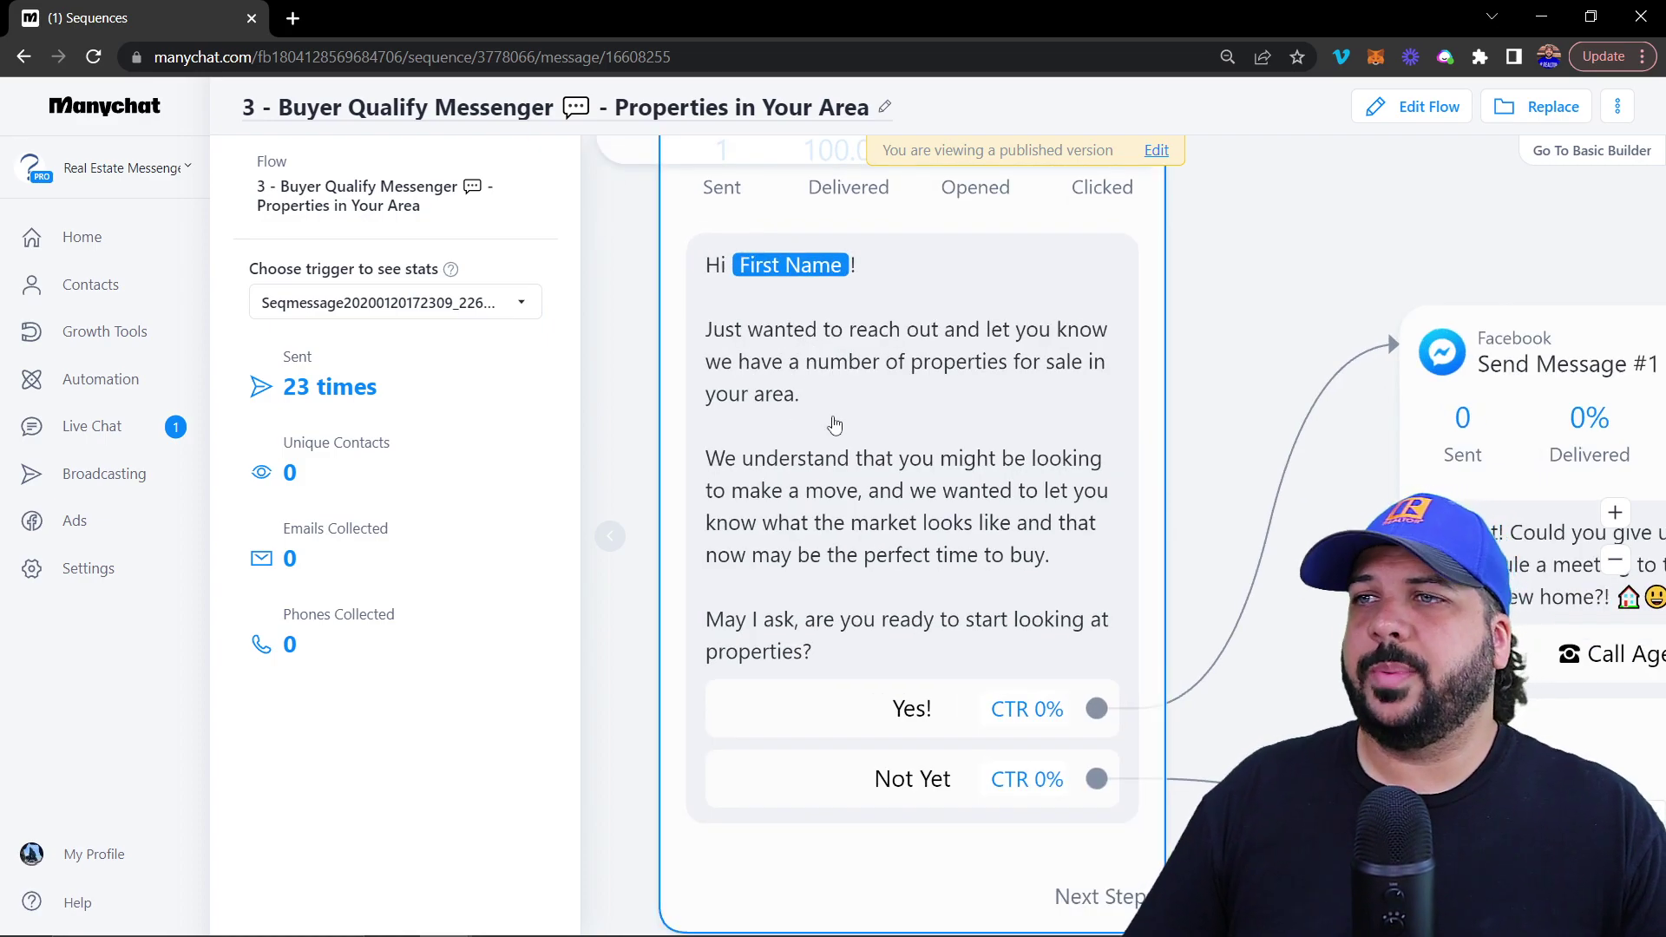
scroll(1014, 395, "down", 2)
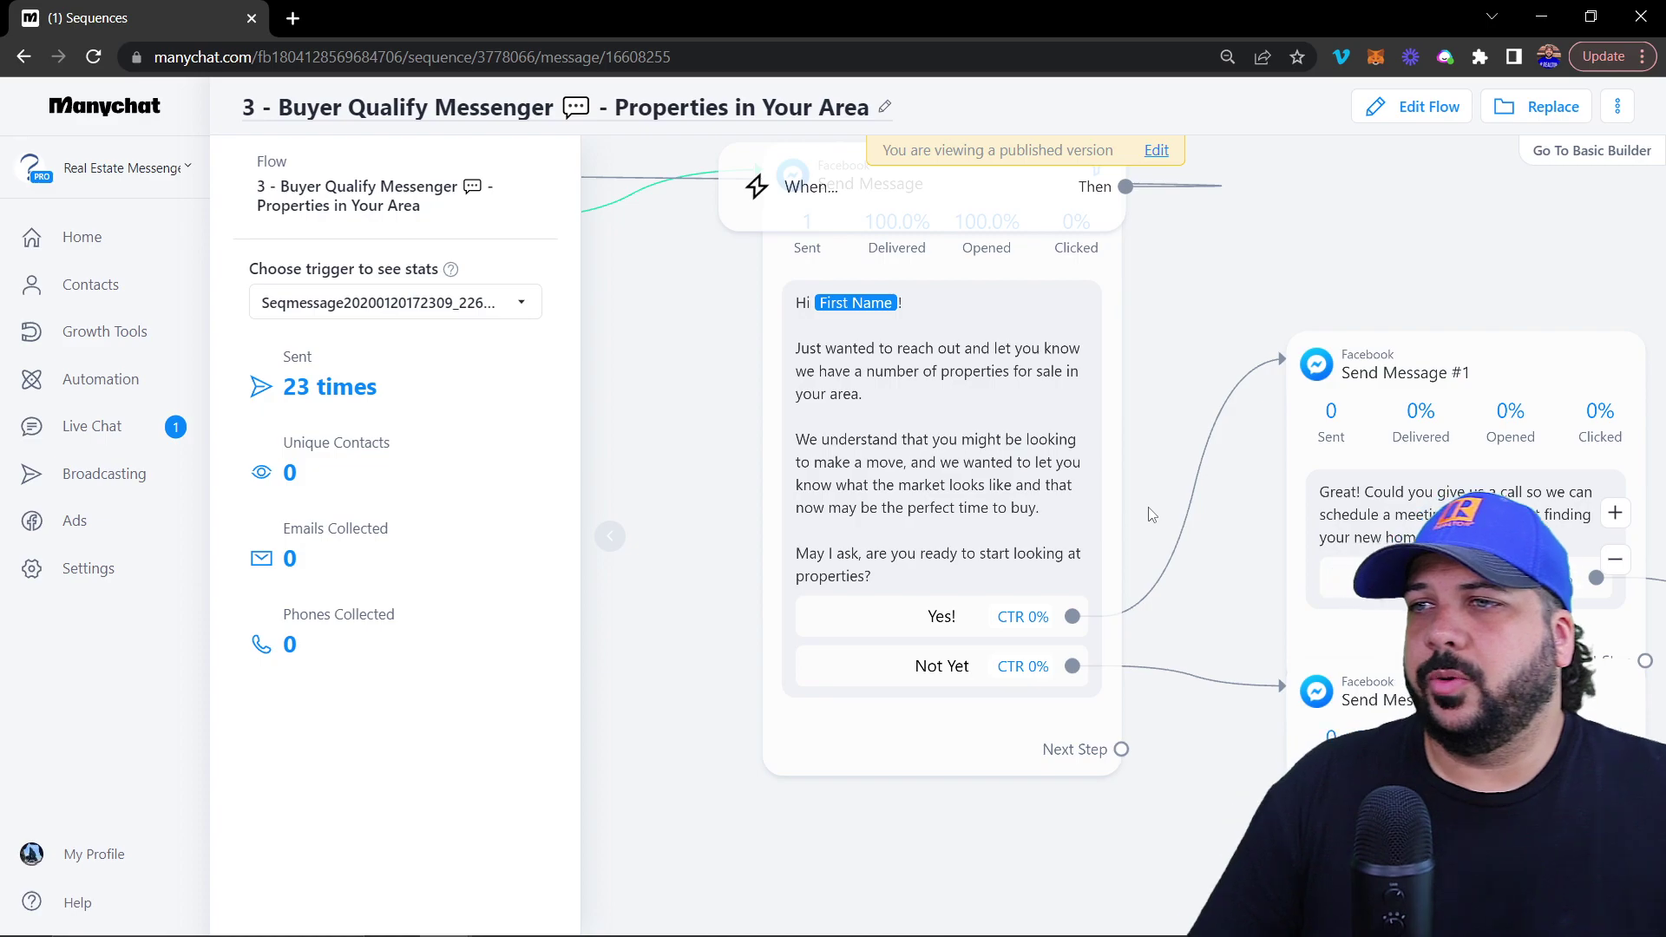
left_click_drag(1301, 234, 1018, 169)
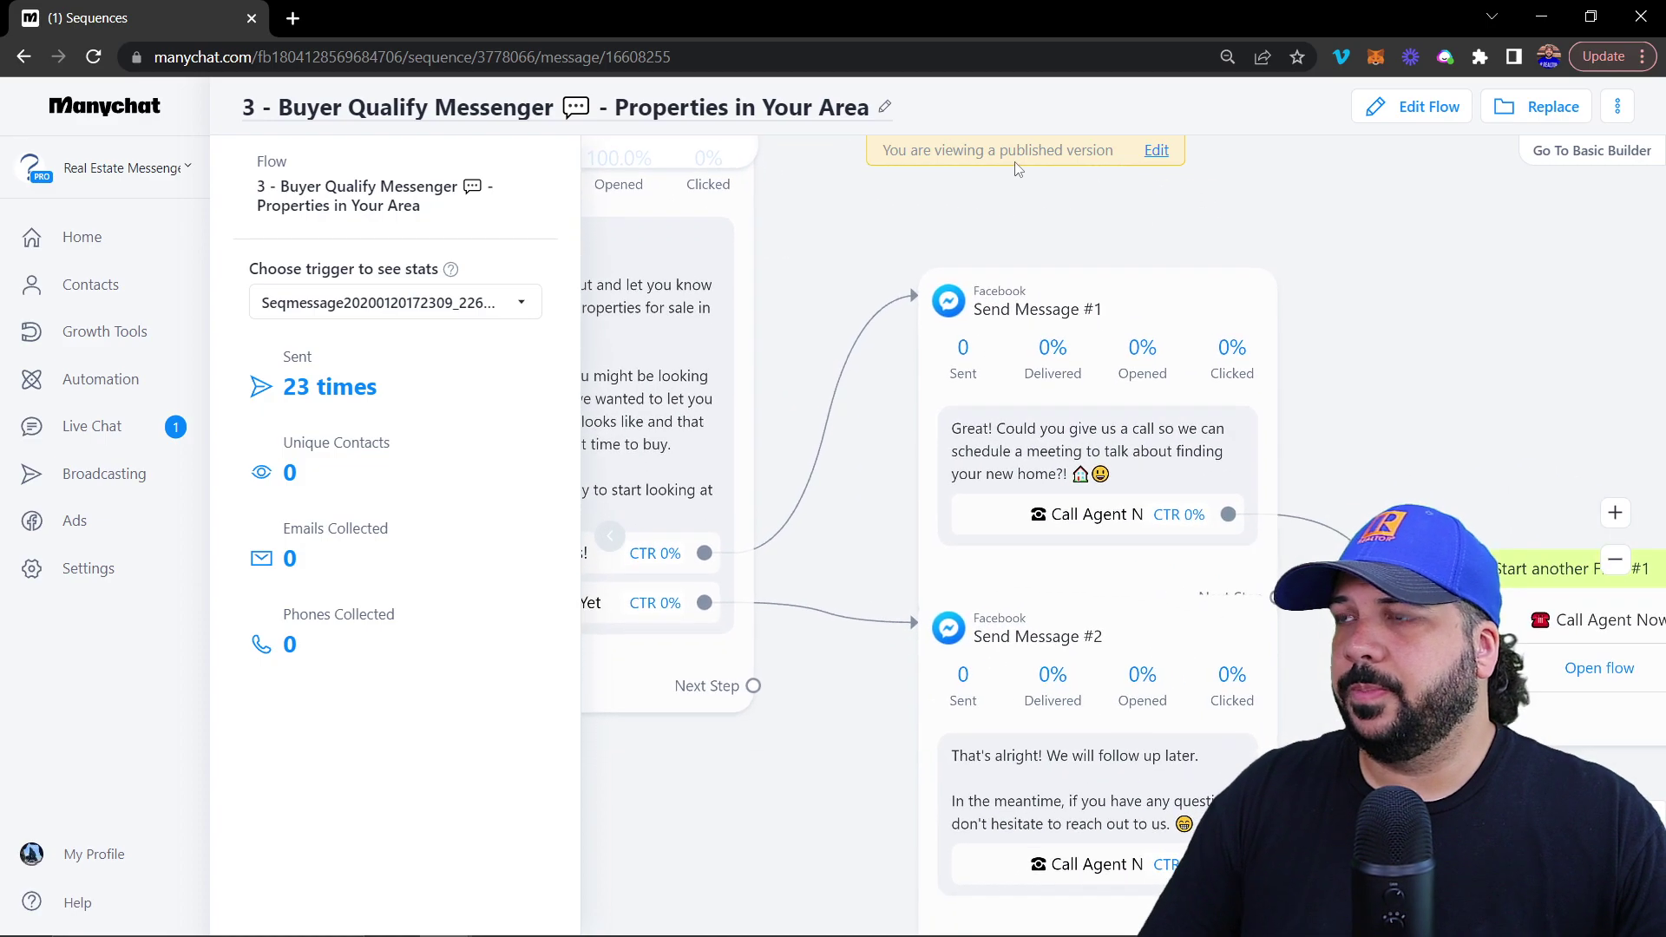
left_click_drag(1274, 632, 1098, 568)
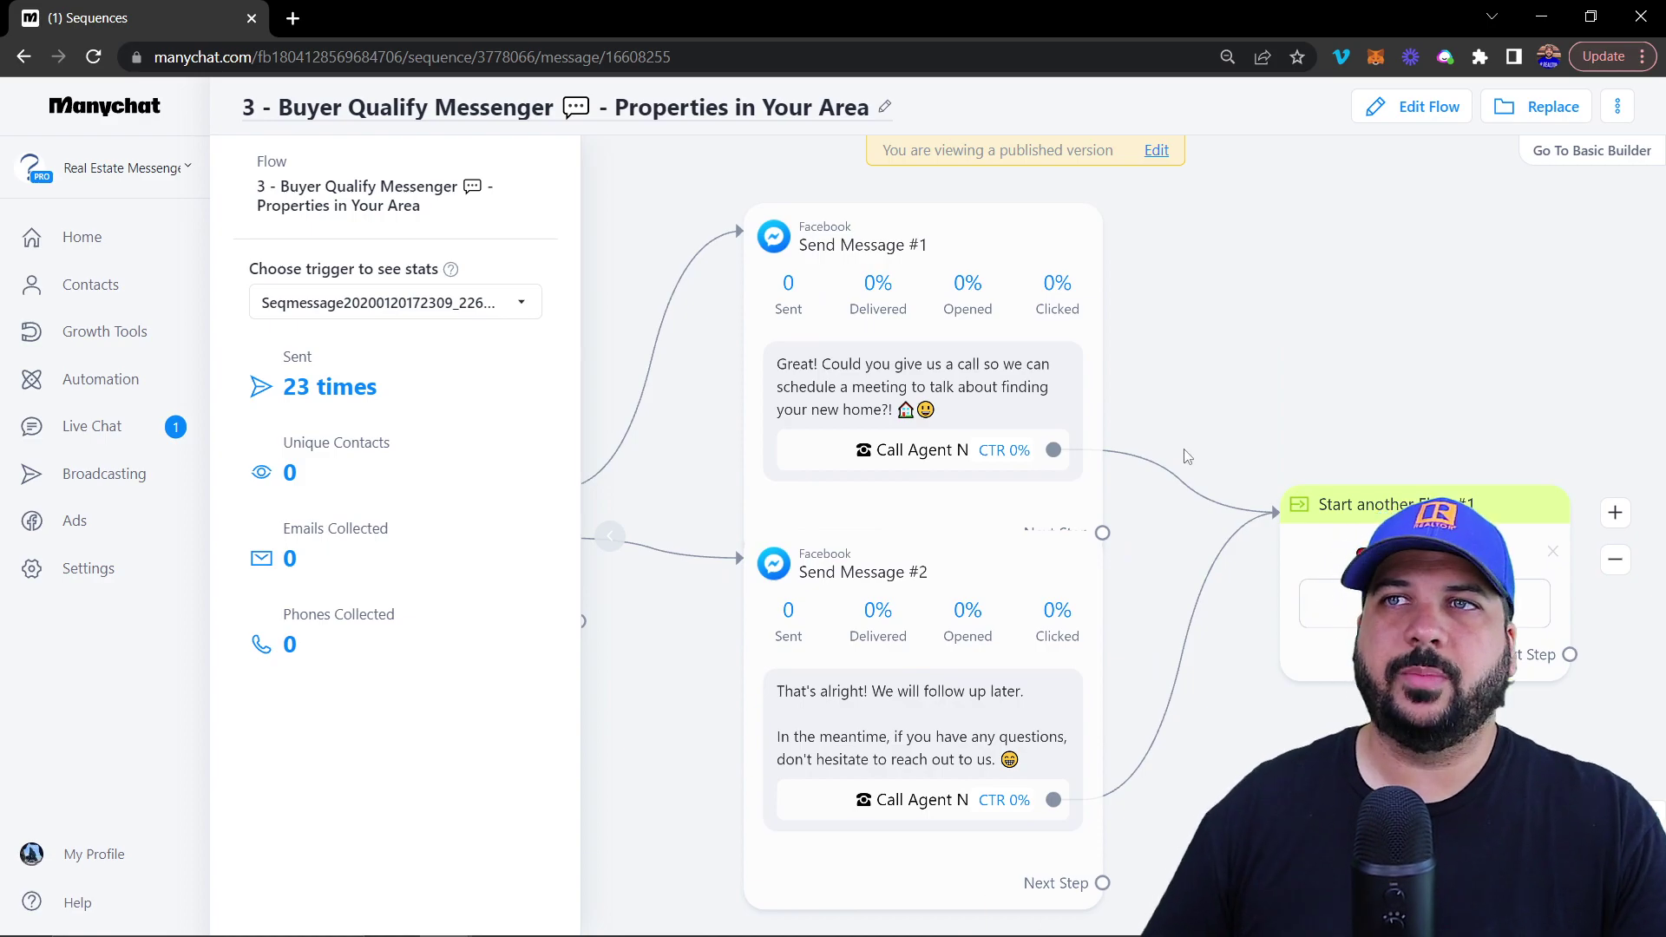
left_click(23, 57)
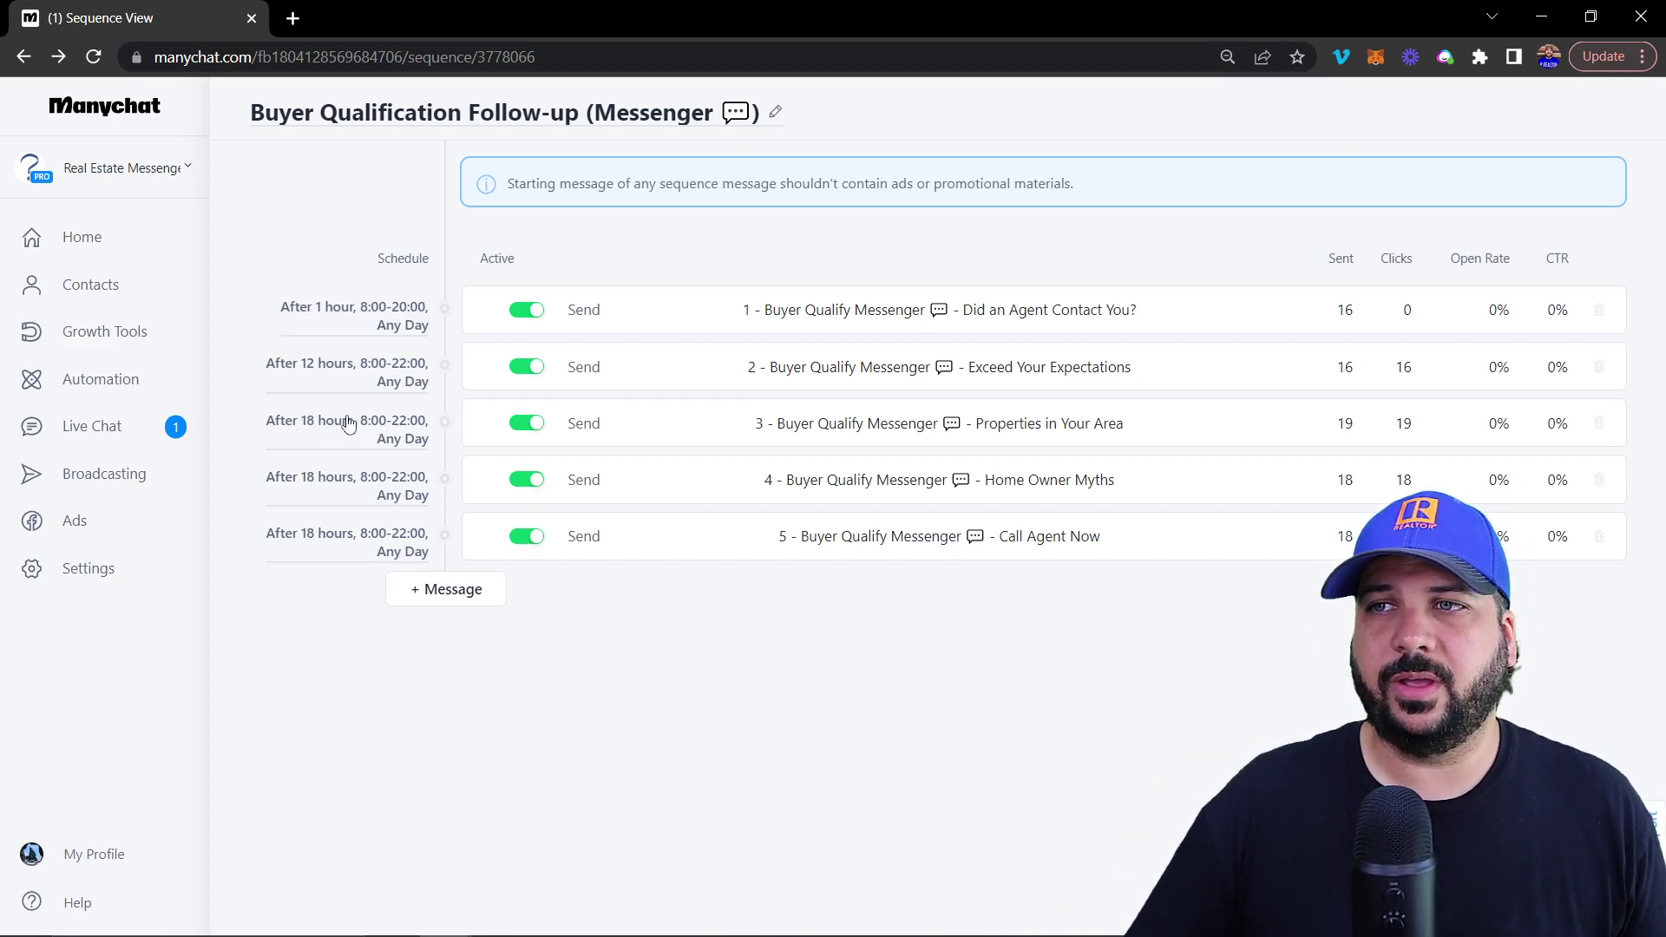
left_click(863, 484)
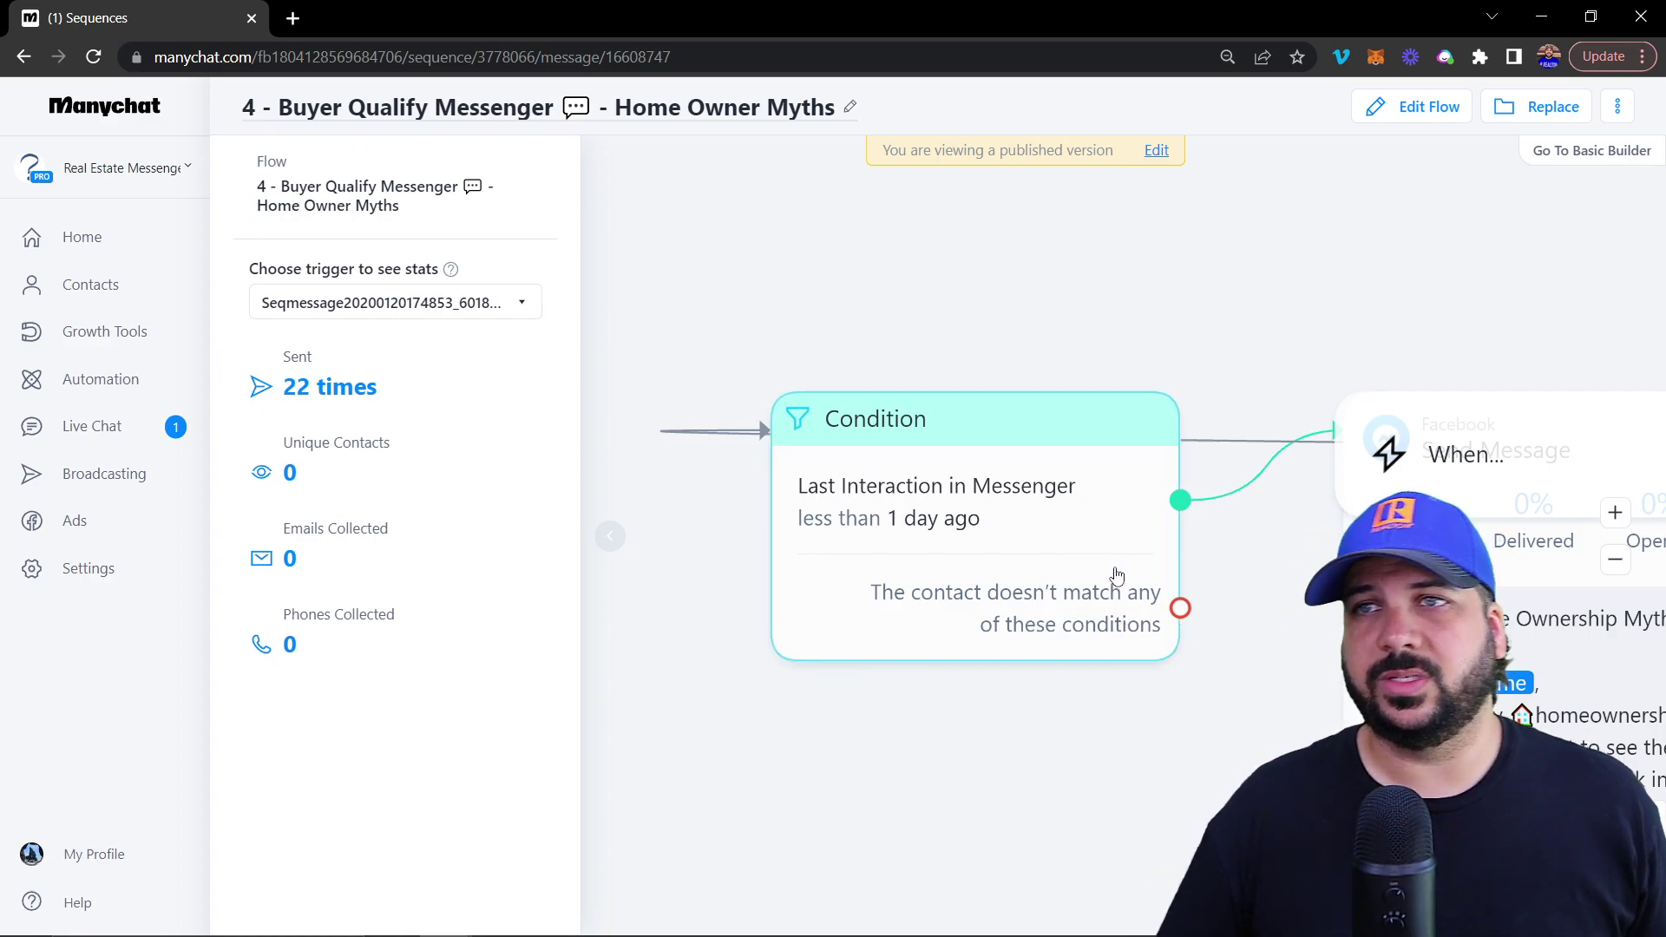
left_click_drag(1215, 680, 900, 695)
left_click(1127, 566)
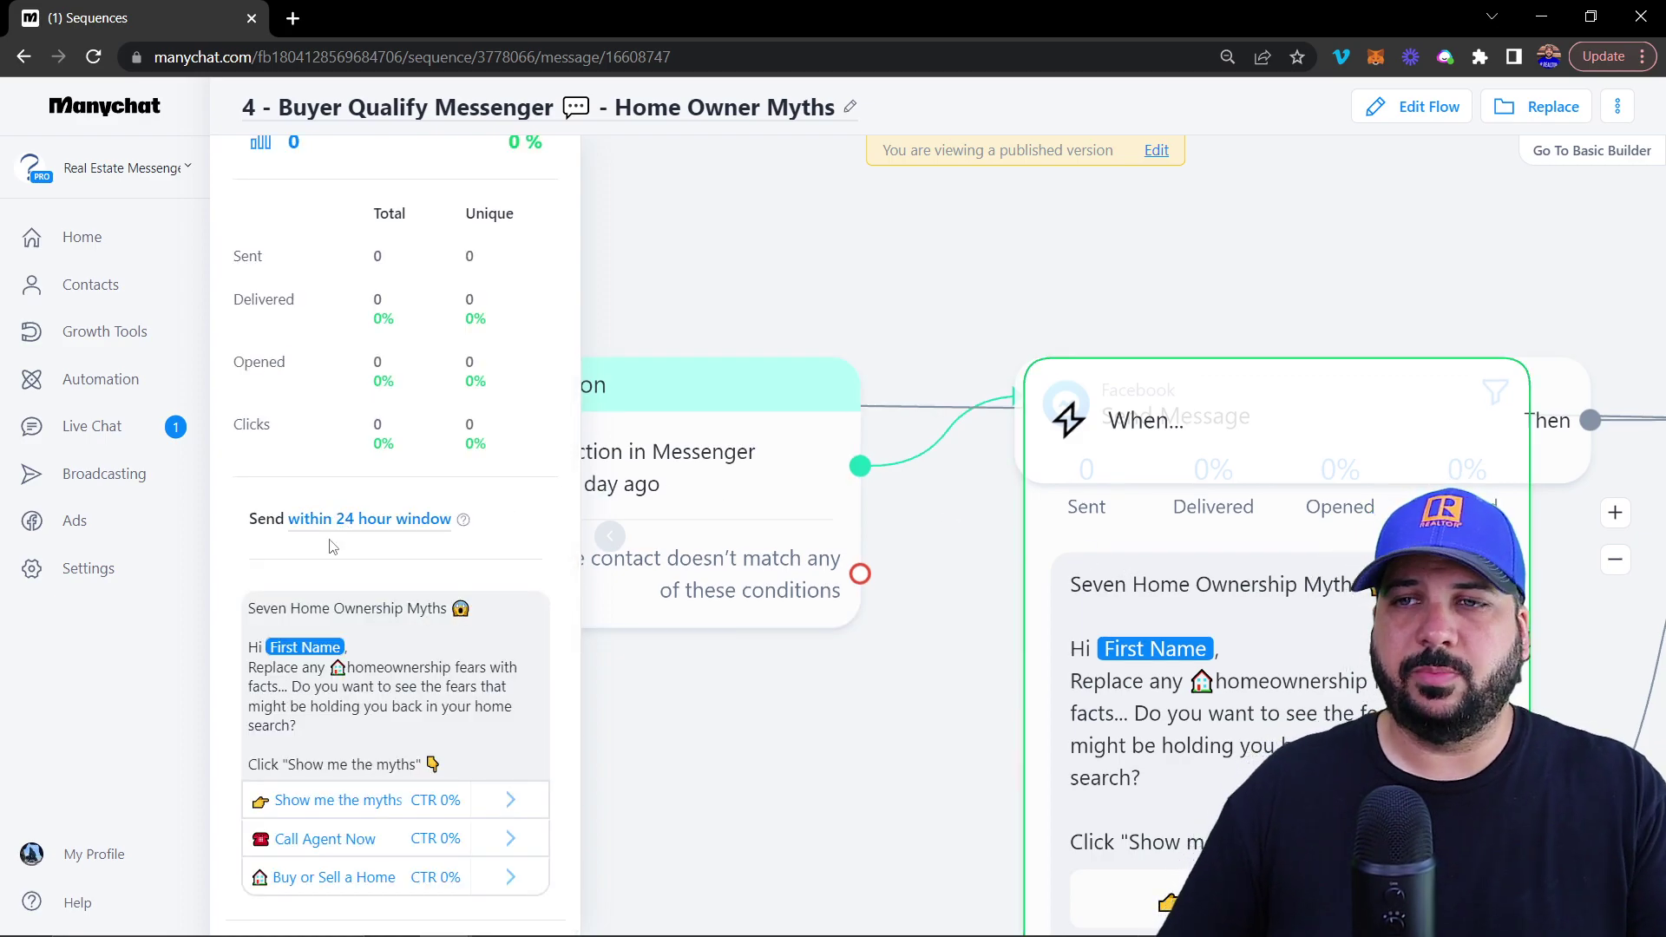
left_click(831, 711)
left_click(23, 57)
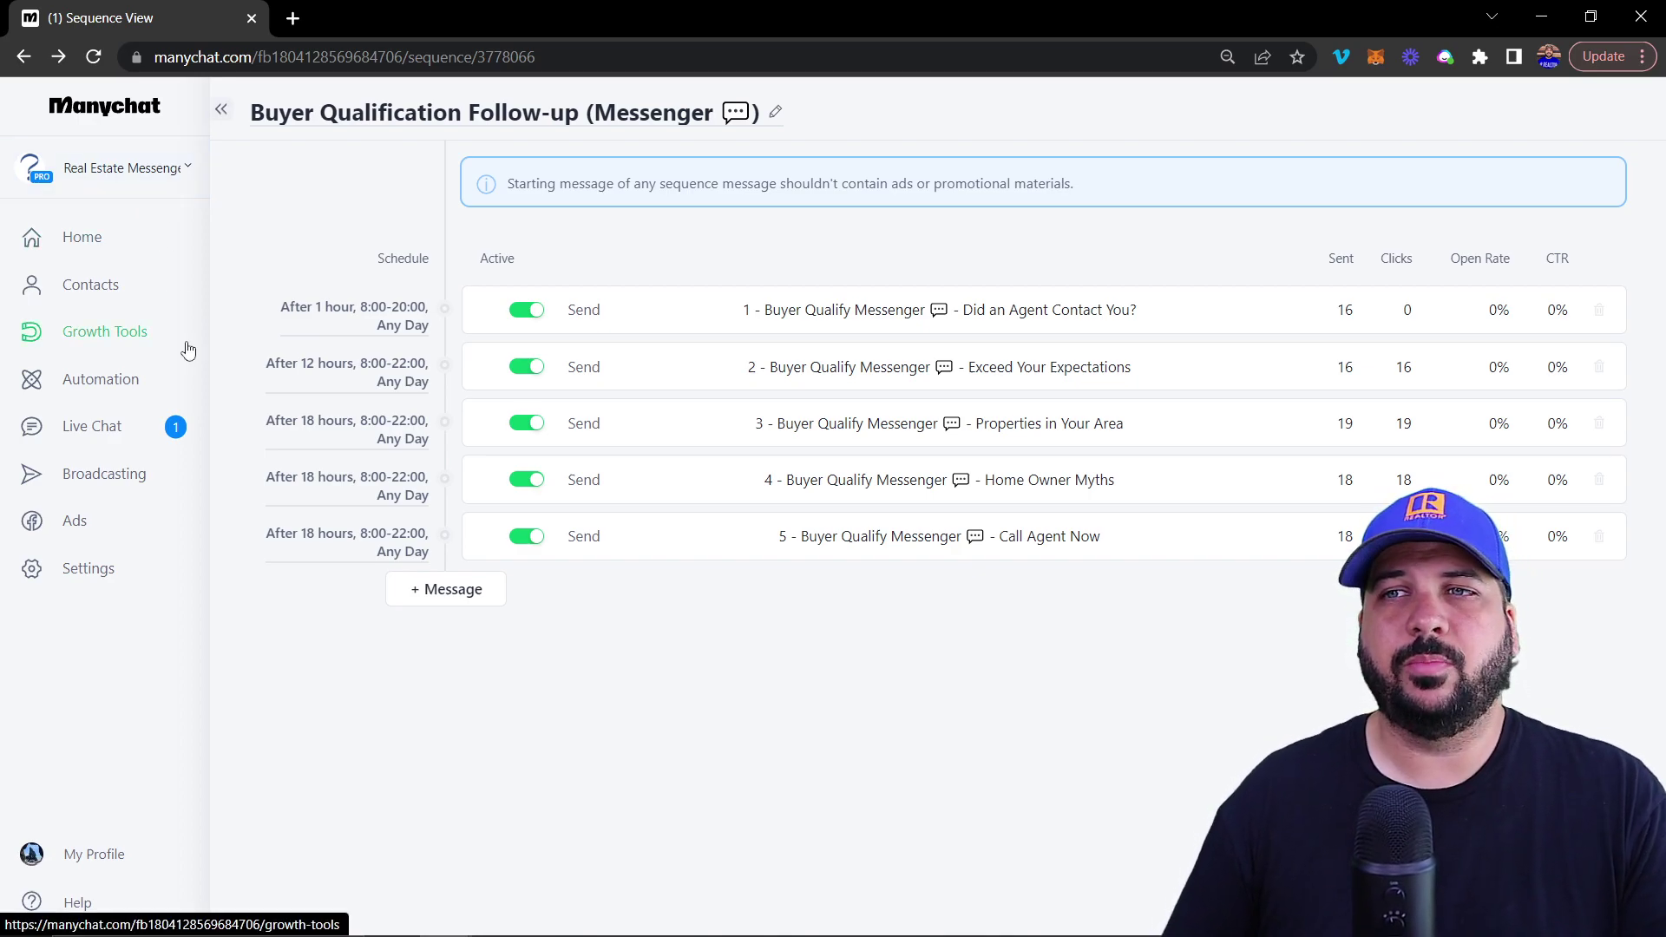
- Create a new sequence named Test from the Sequences list
left_click(24, 56)
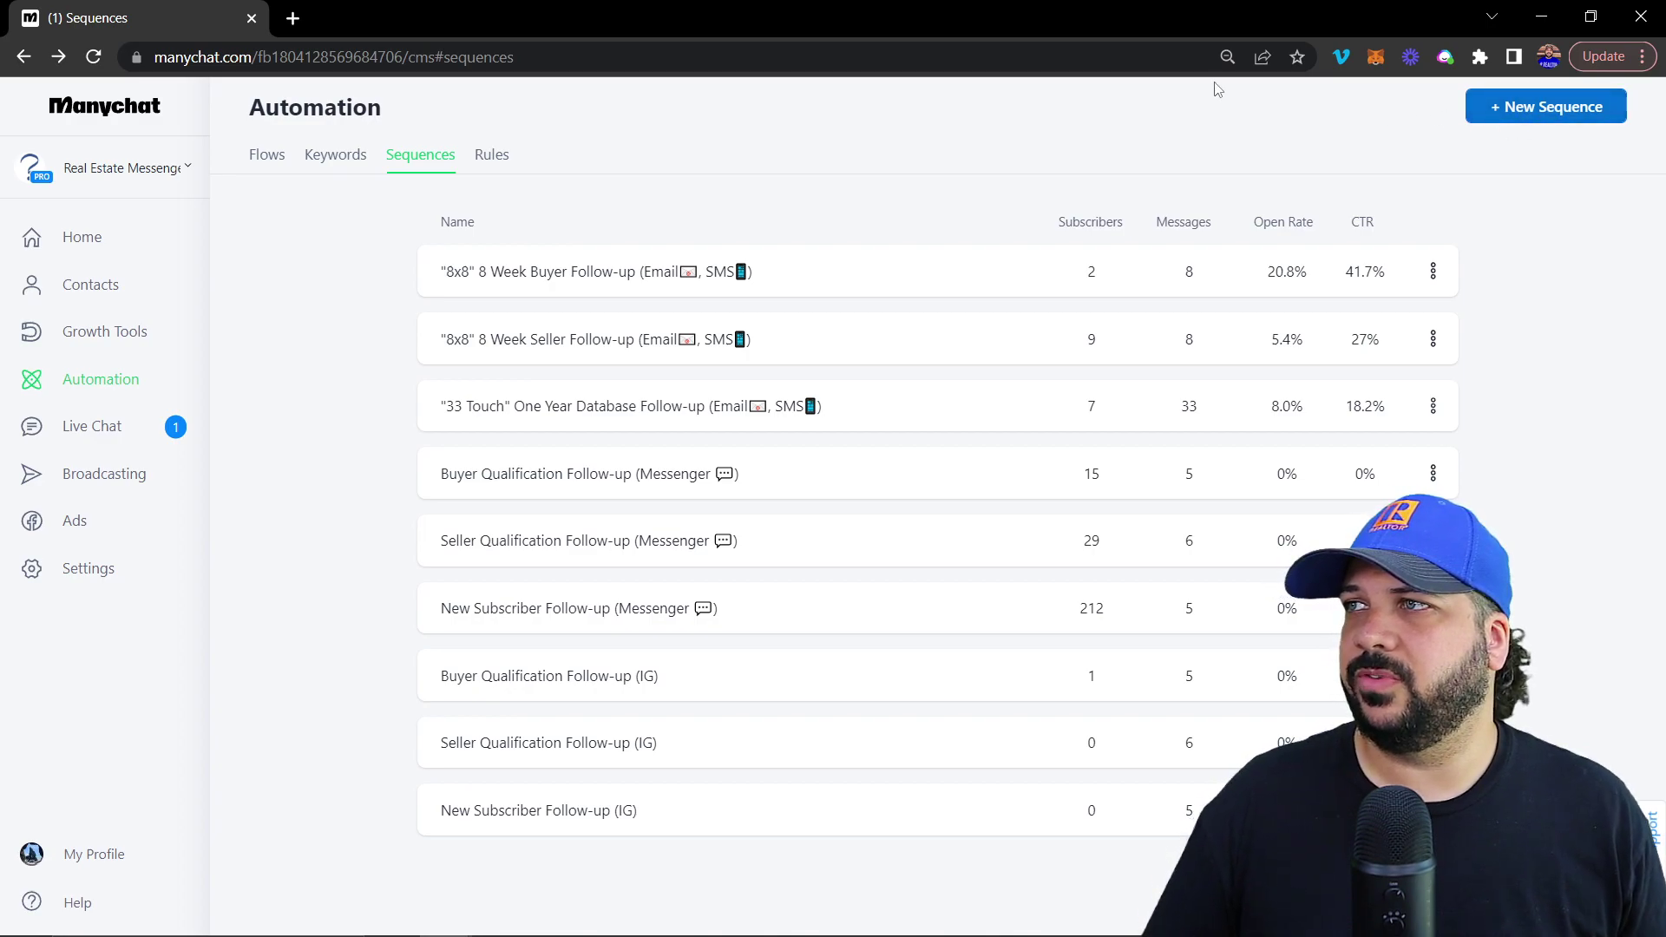
left_click(1542, 119)
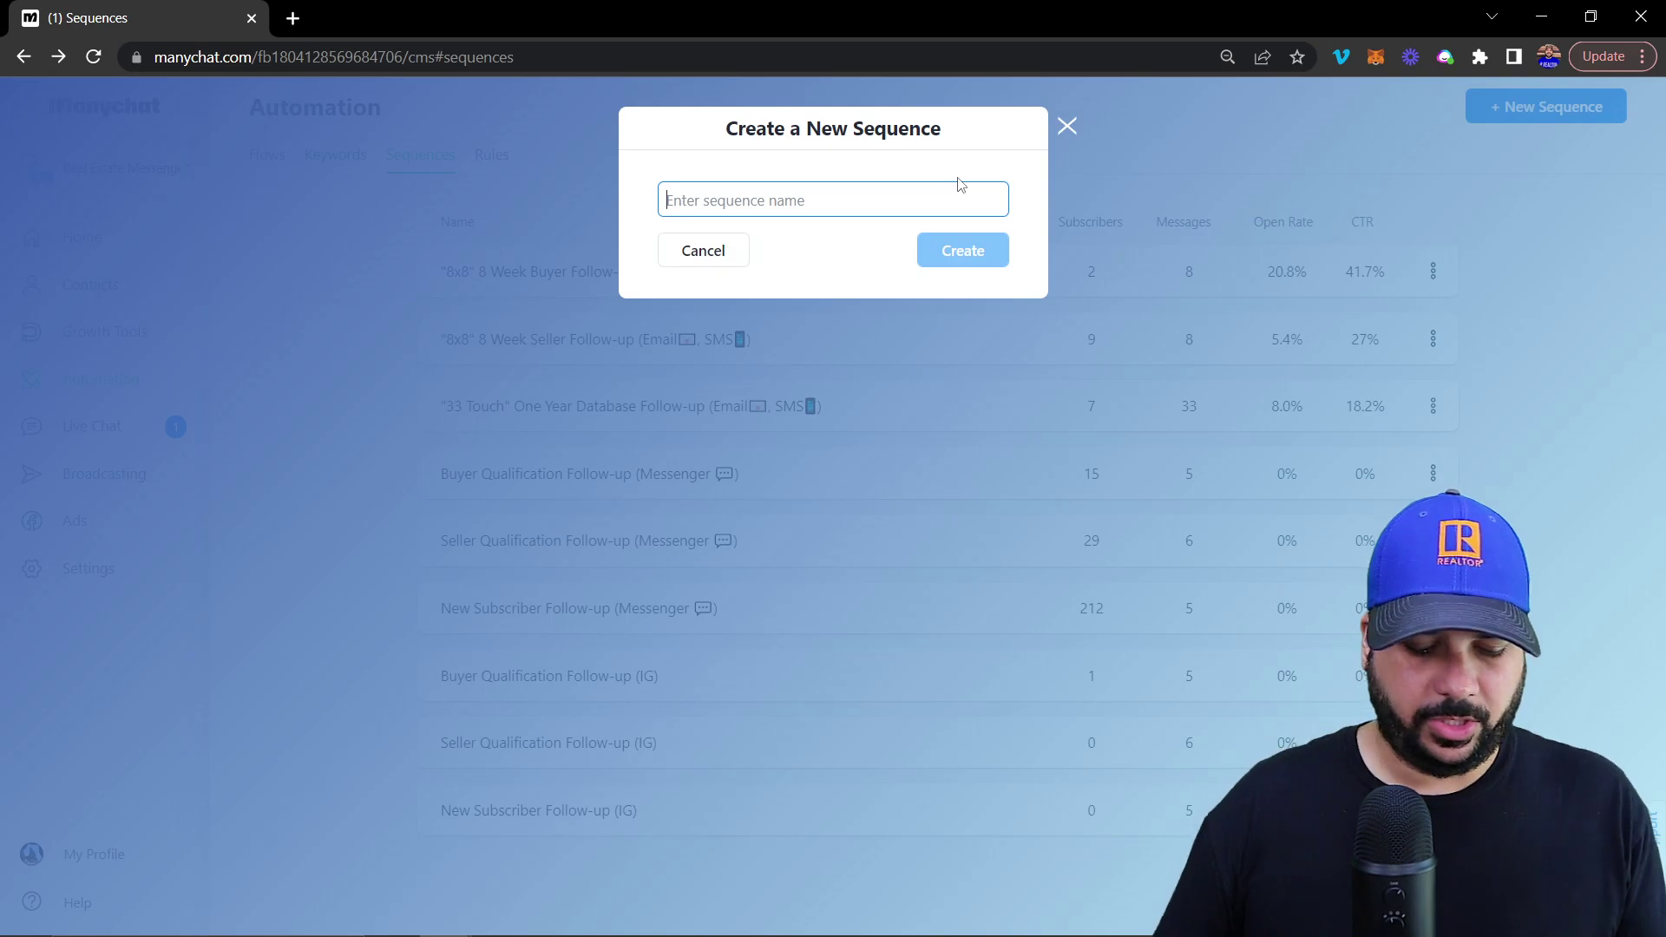
type("Test")
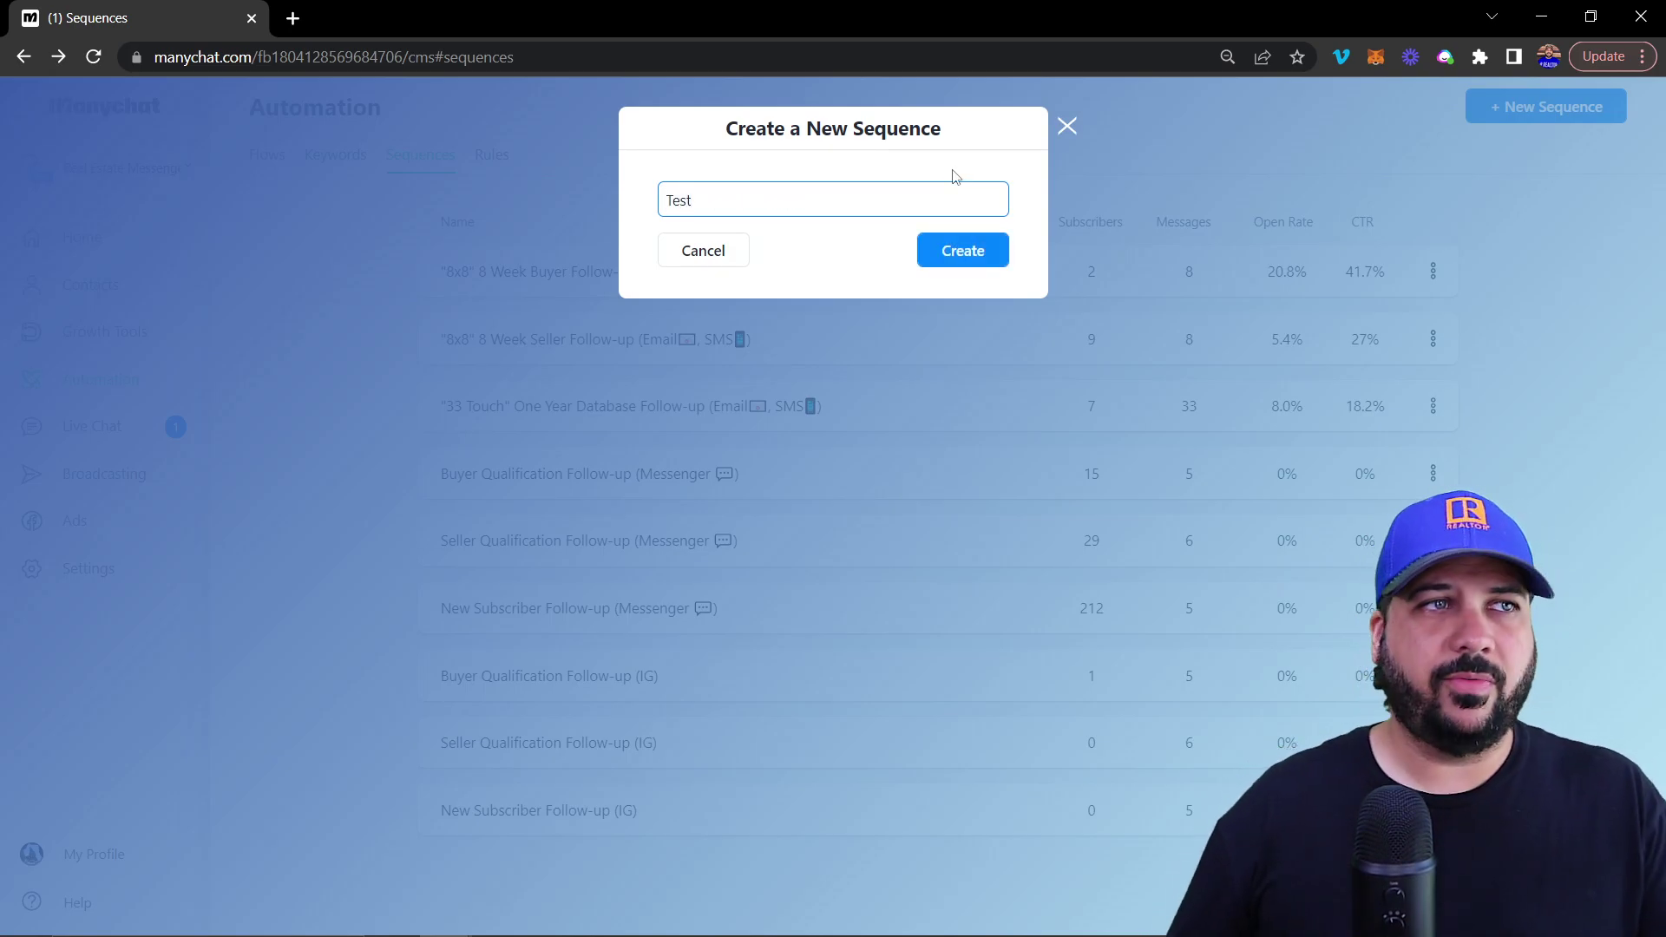
left_click(954, 258)
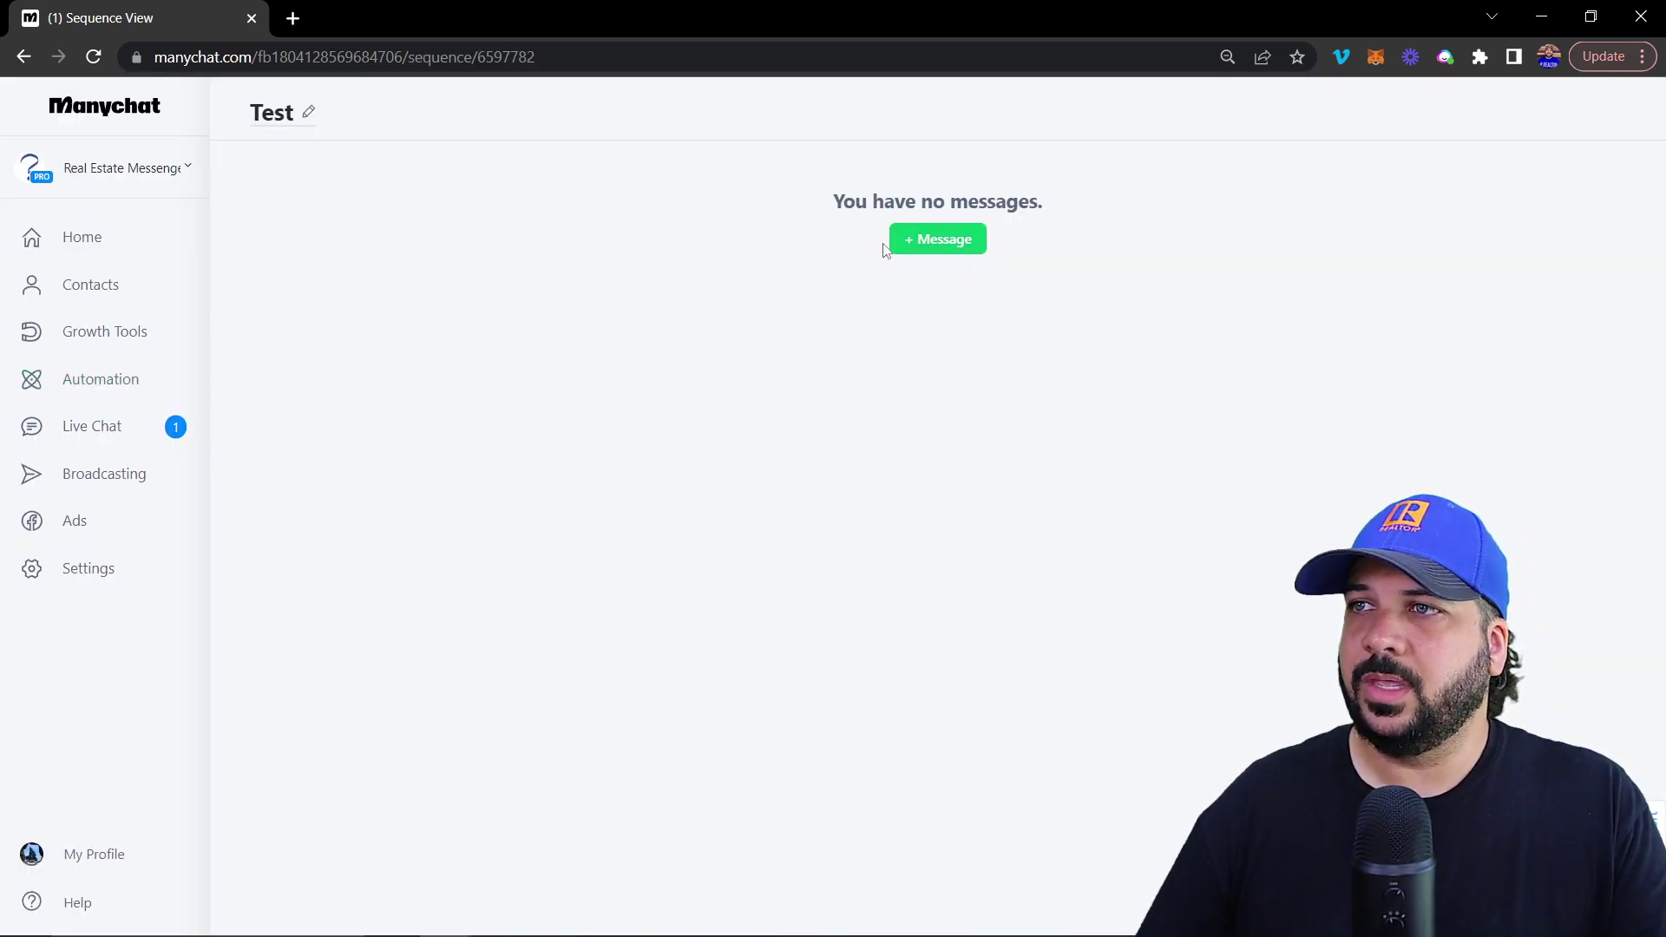
- Add a first message to the Test sequence and save its send schedule
left_click(954, 241)
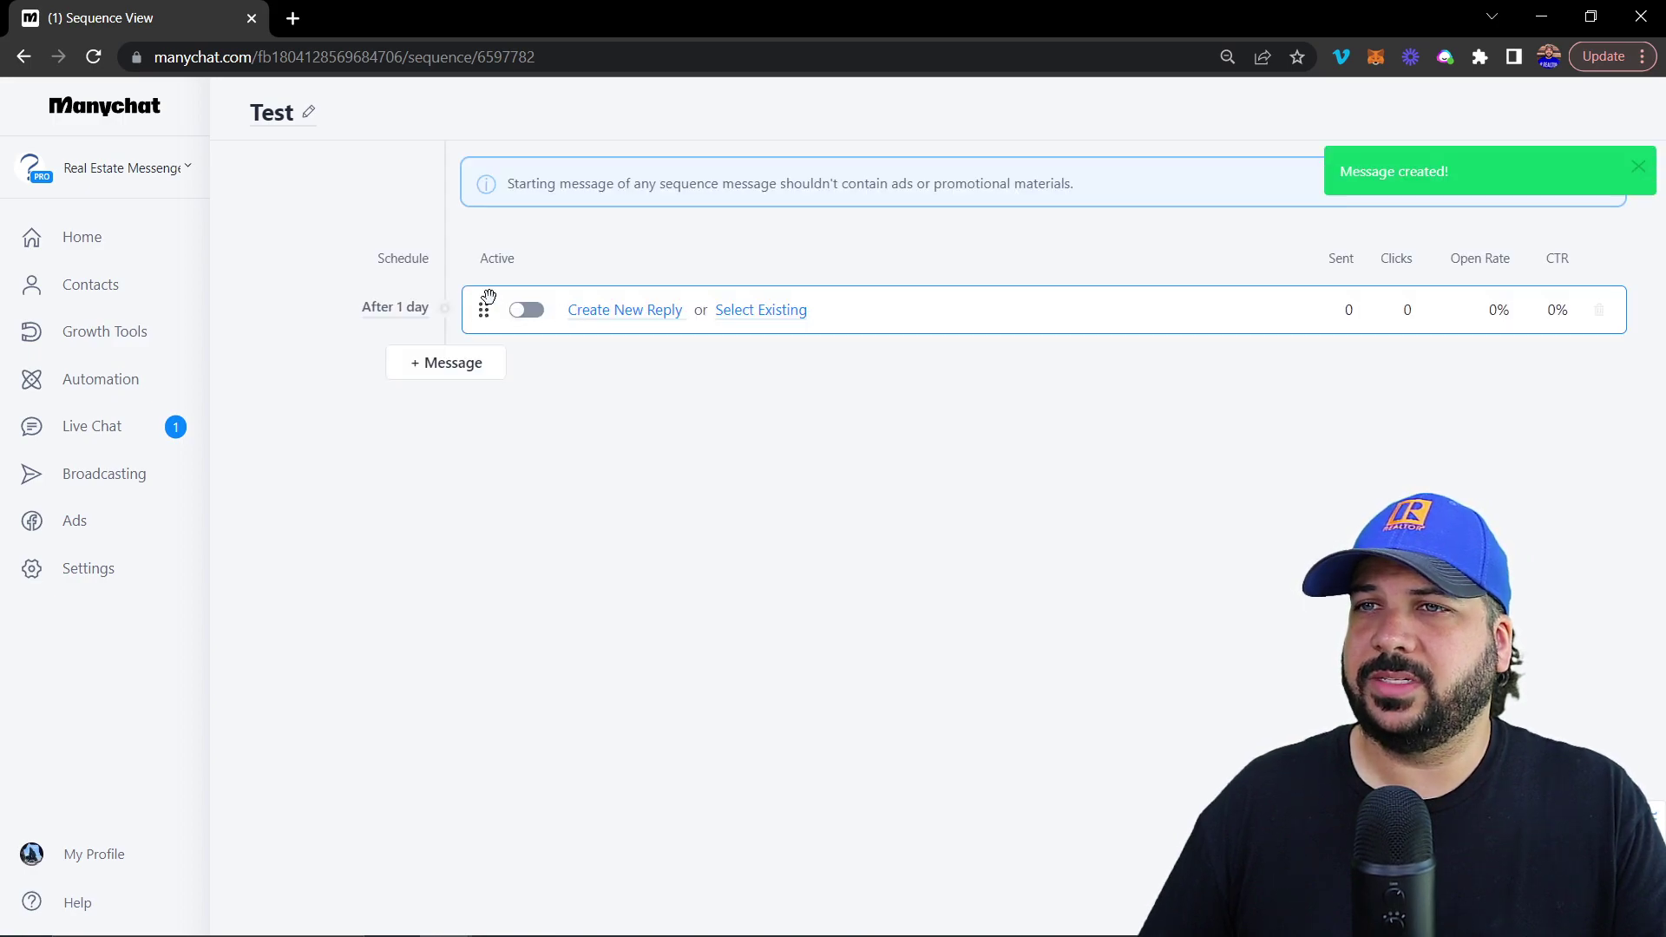
left_click(406, 313)
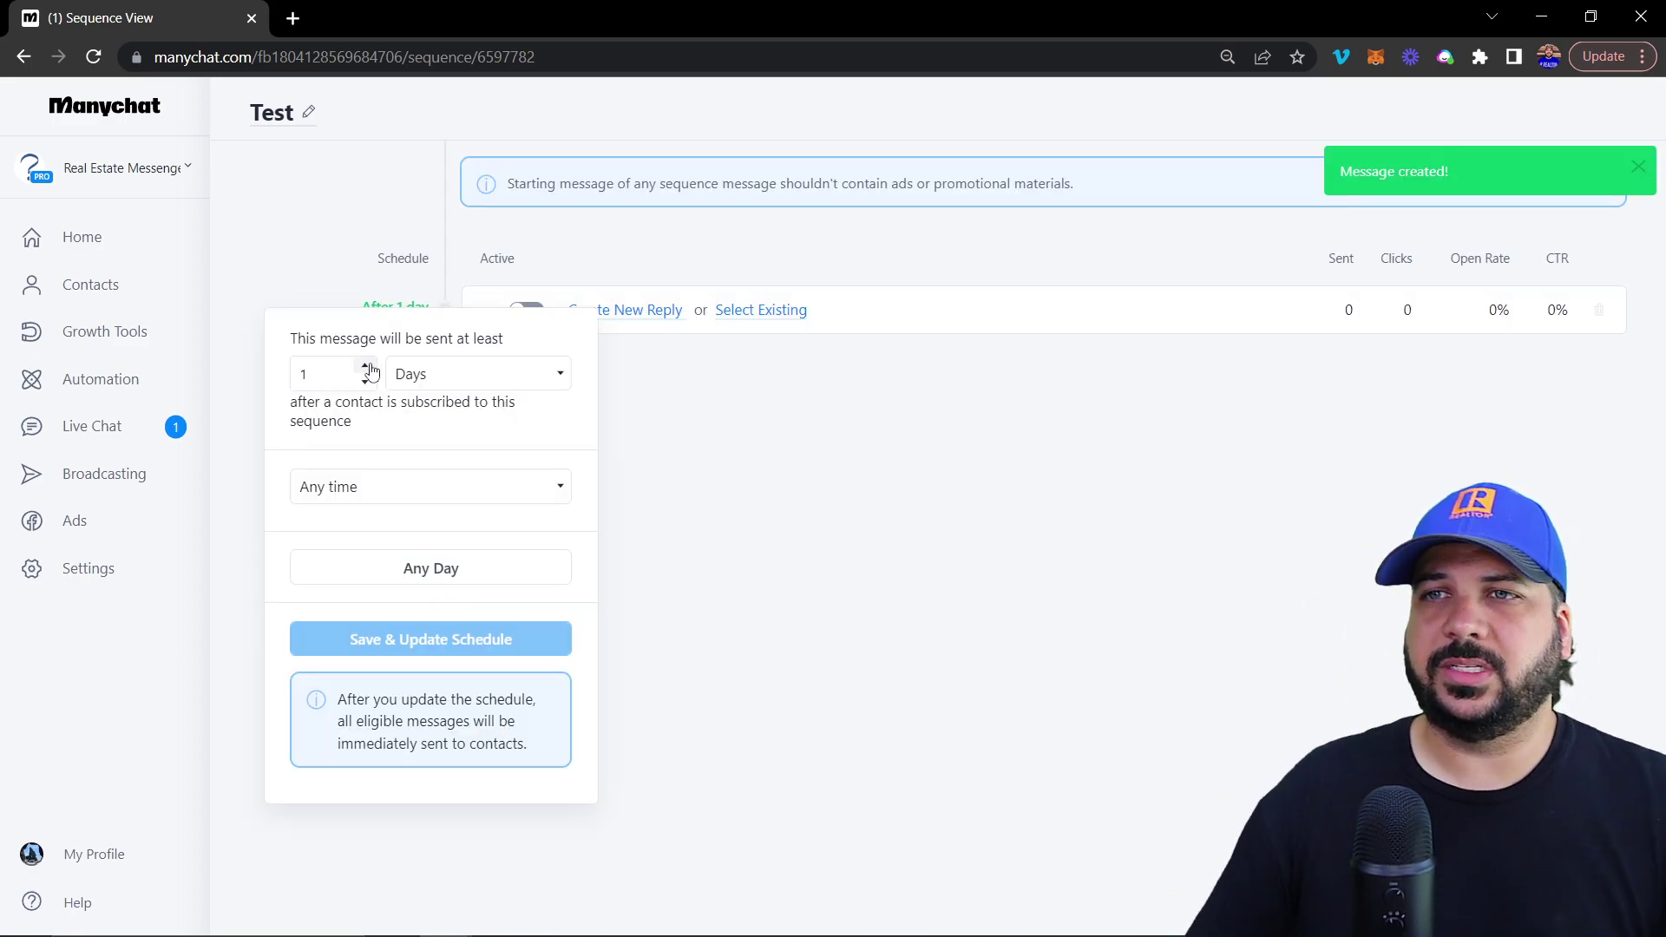
left_click(459, 380)
left_click(425, 401)
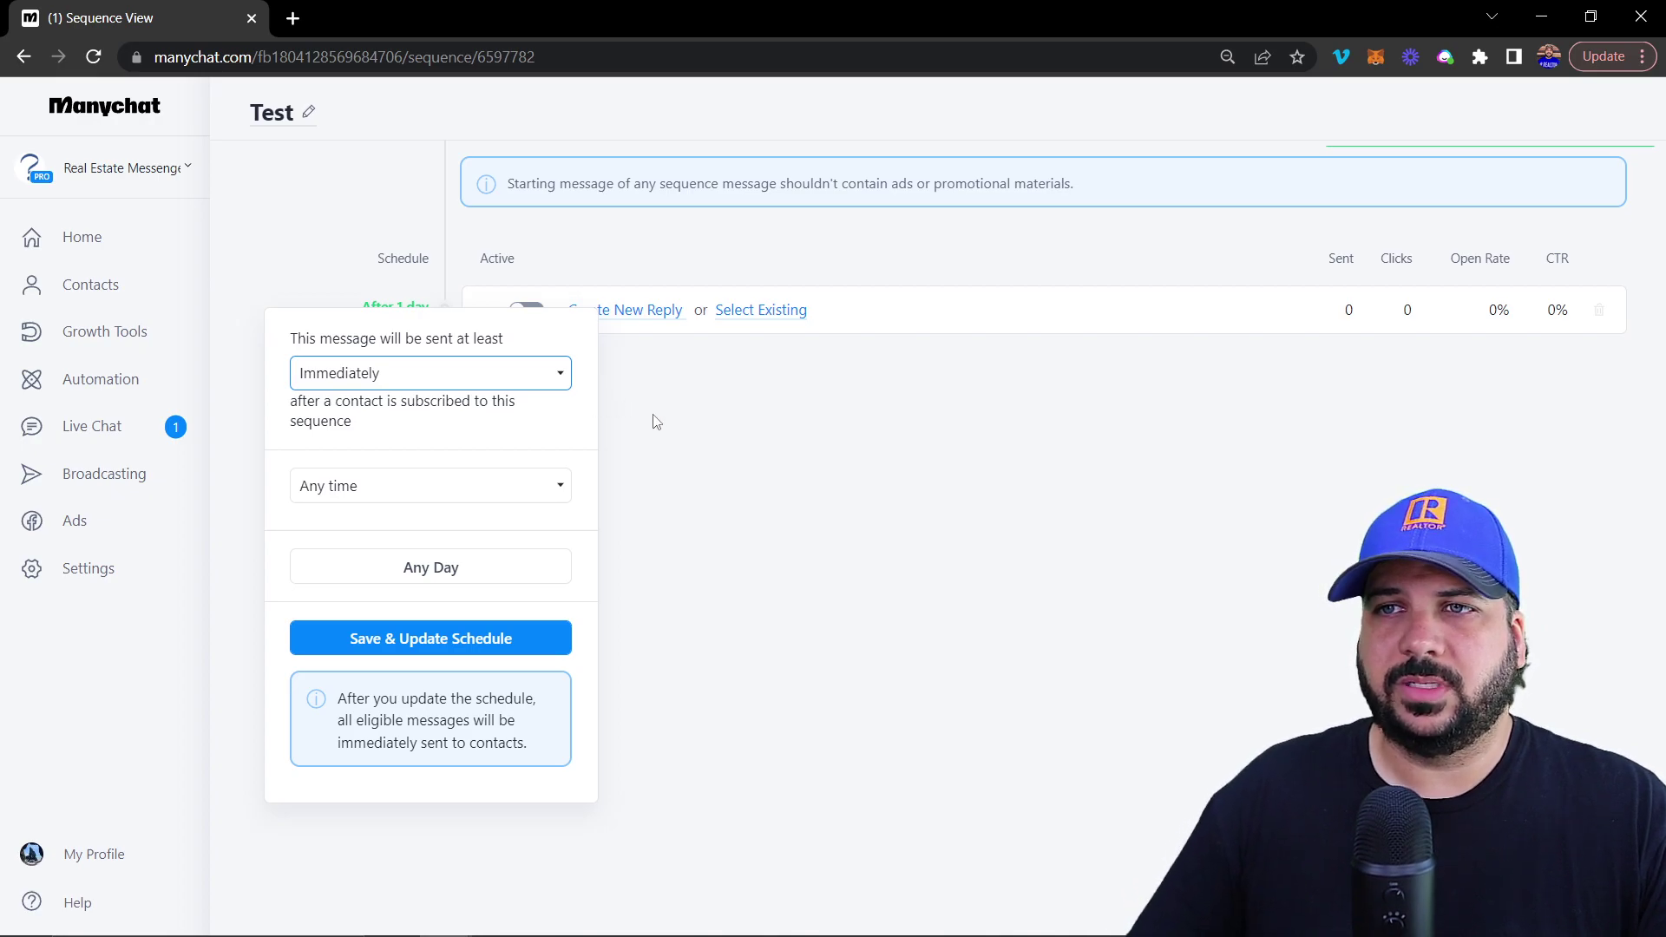
left_click(369, 629)
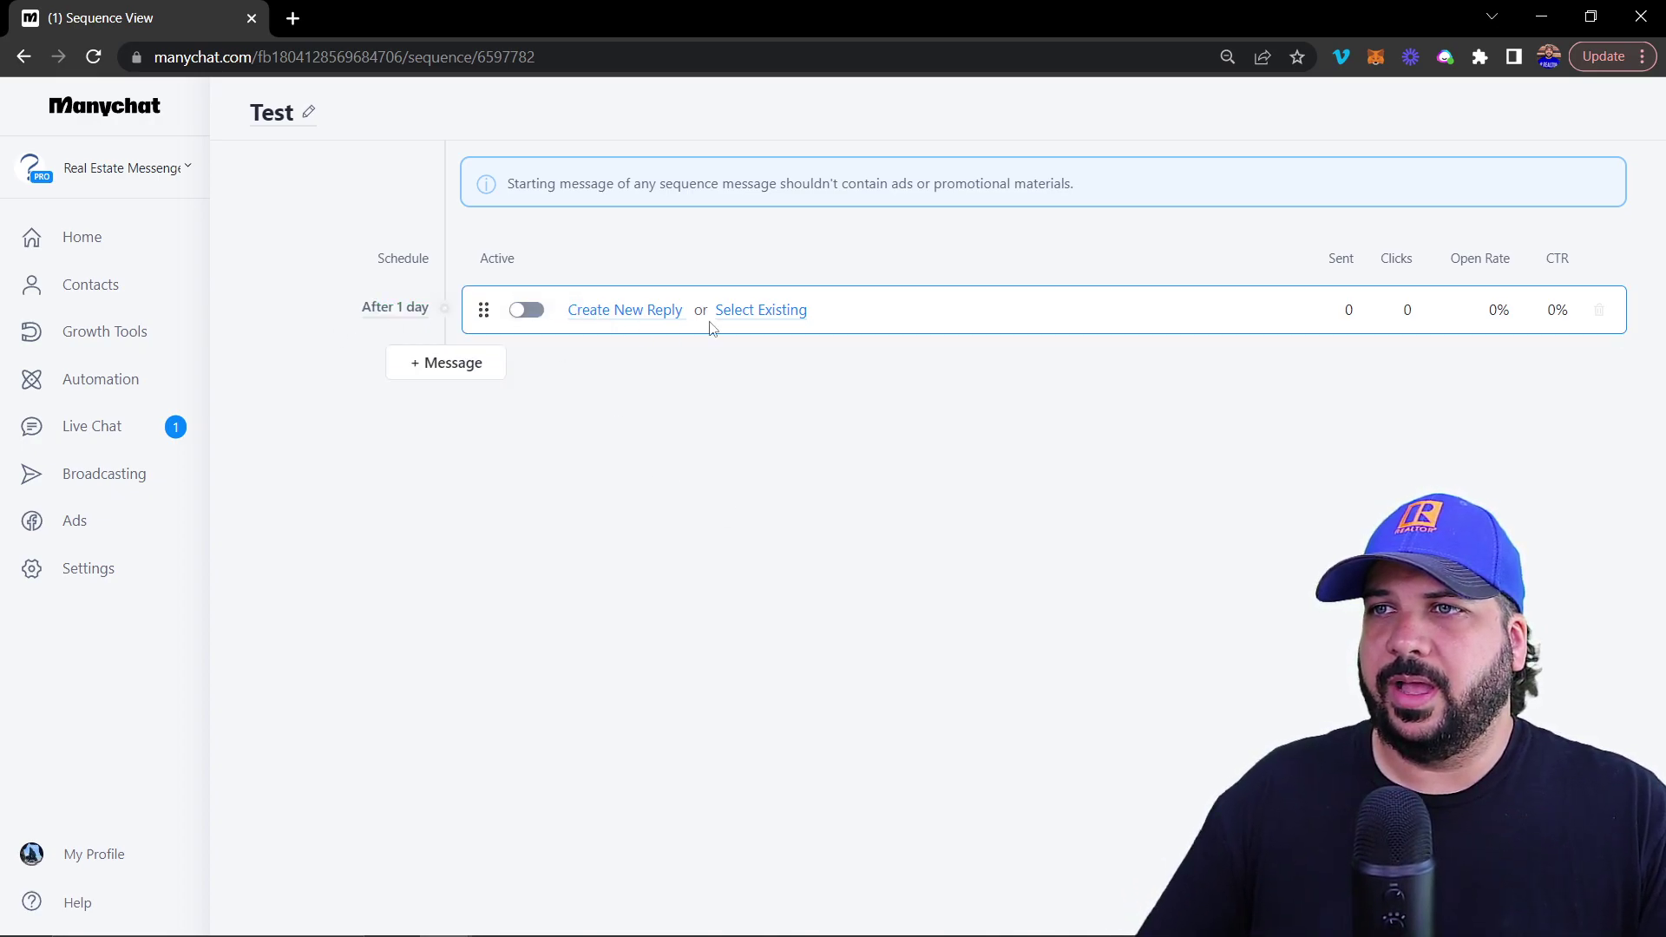
- Give message 1 a Messenger reply reading 'Thanks for checking us out' and publish it
left_click(633, 314)
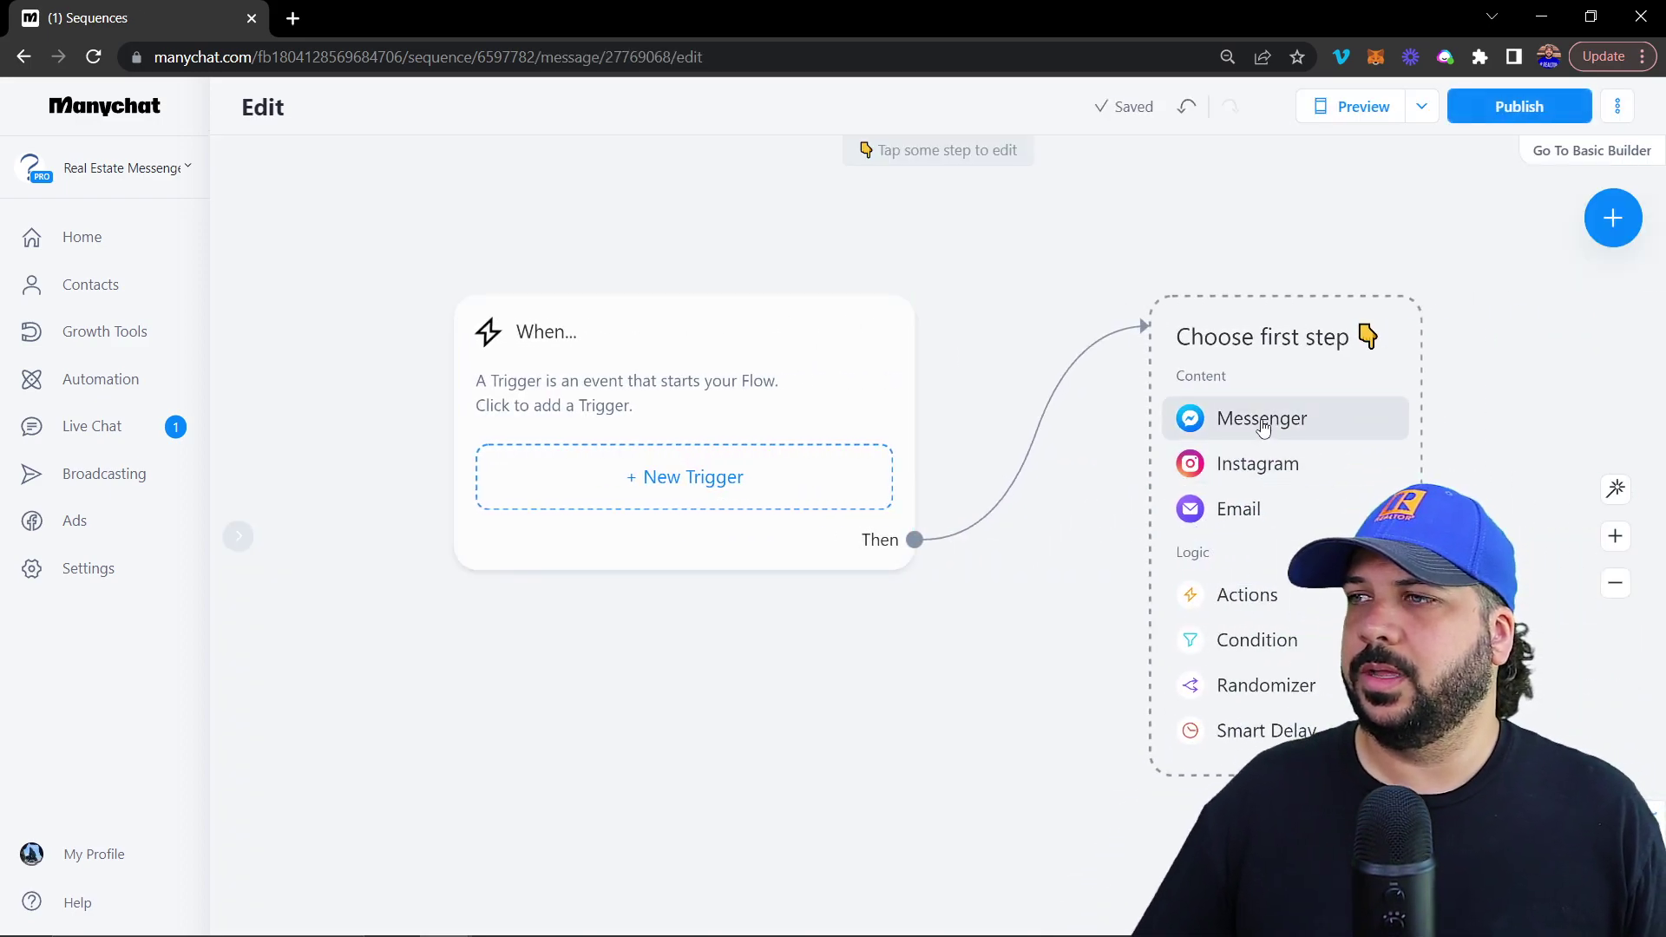
left_click(1265, 420)
left_click(323, 331)
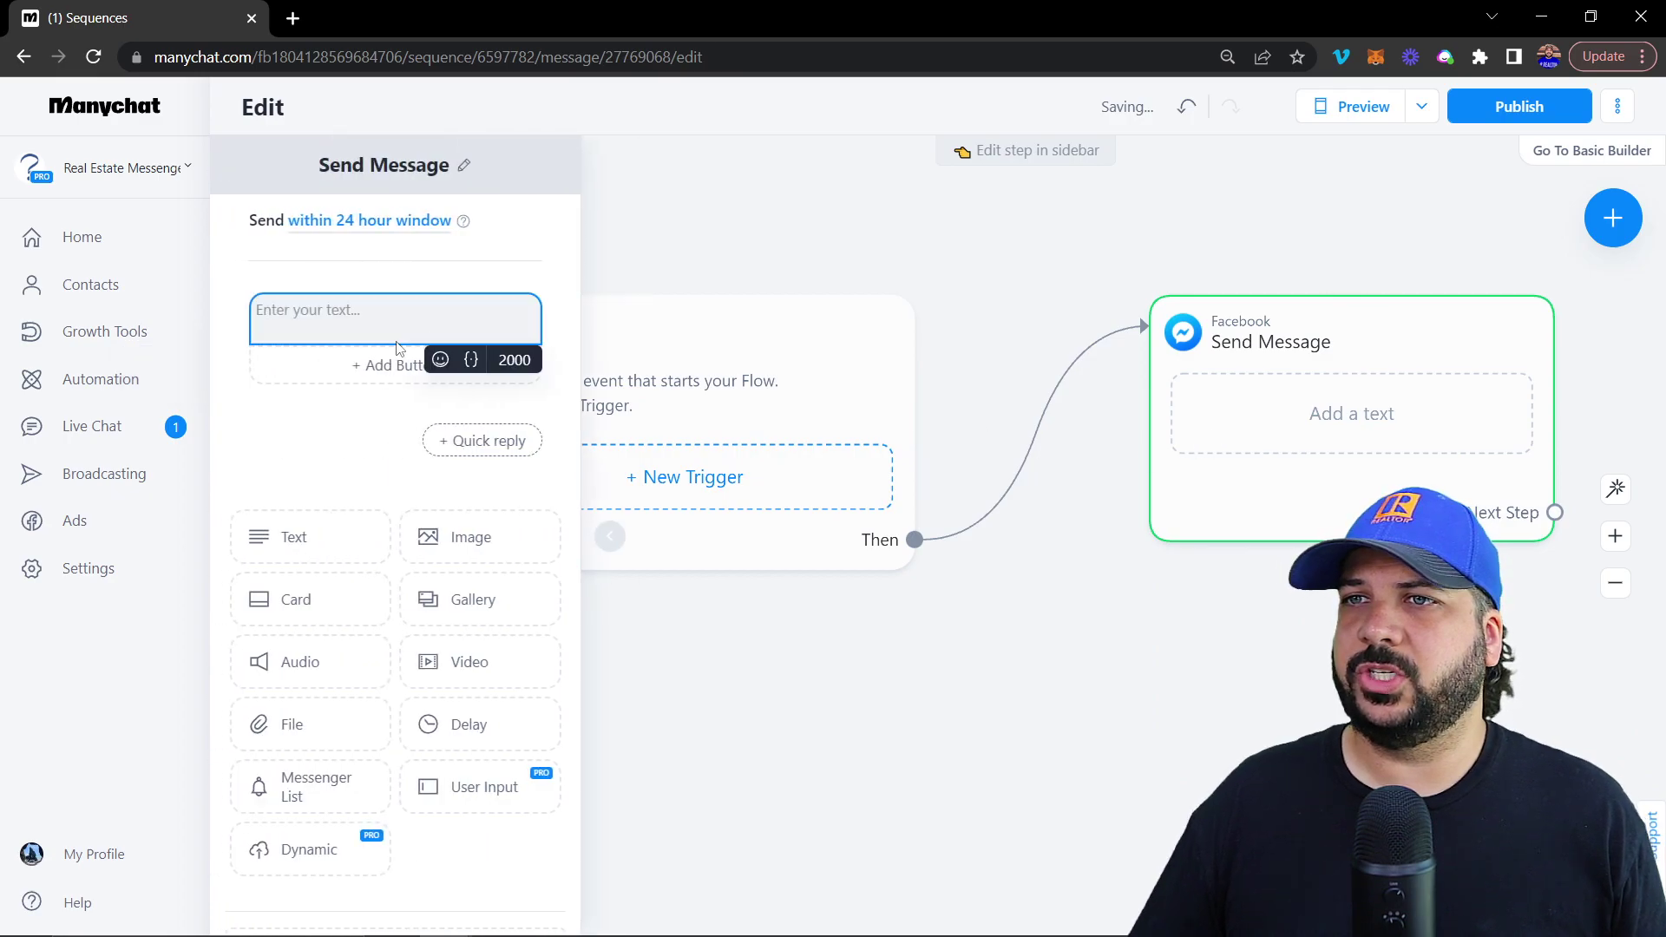
type("Tha")
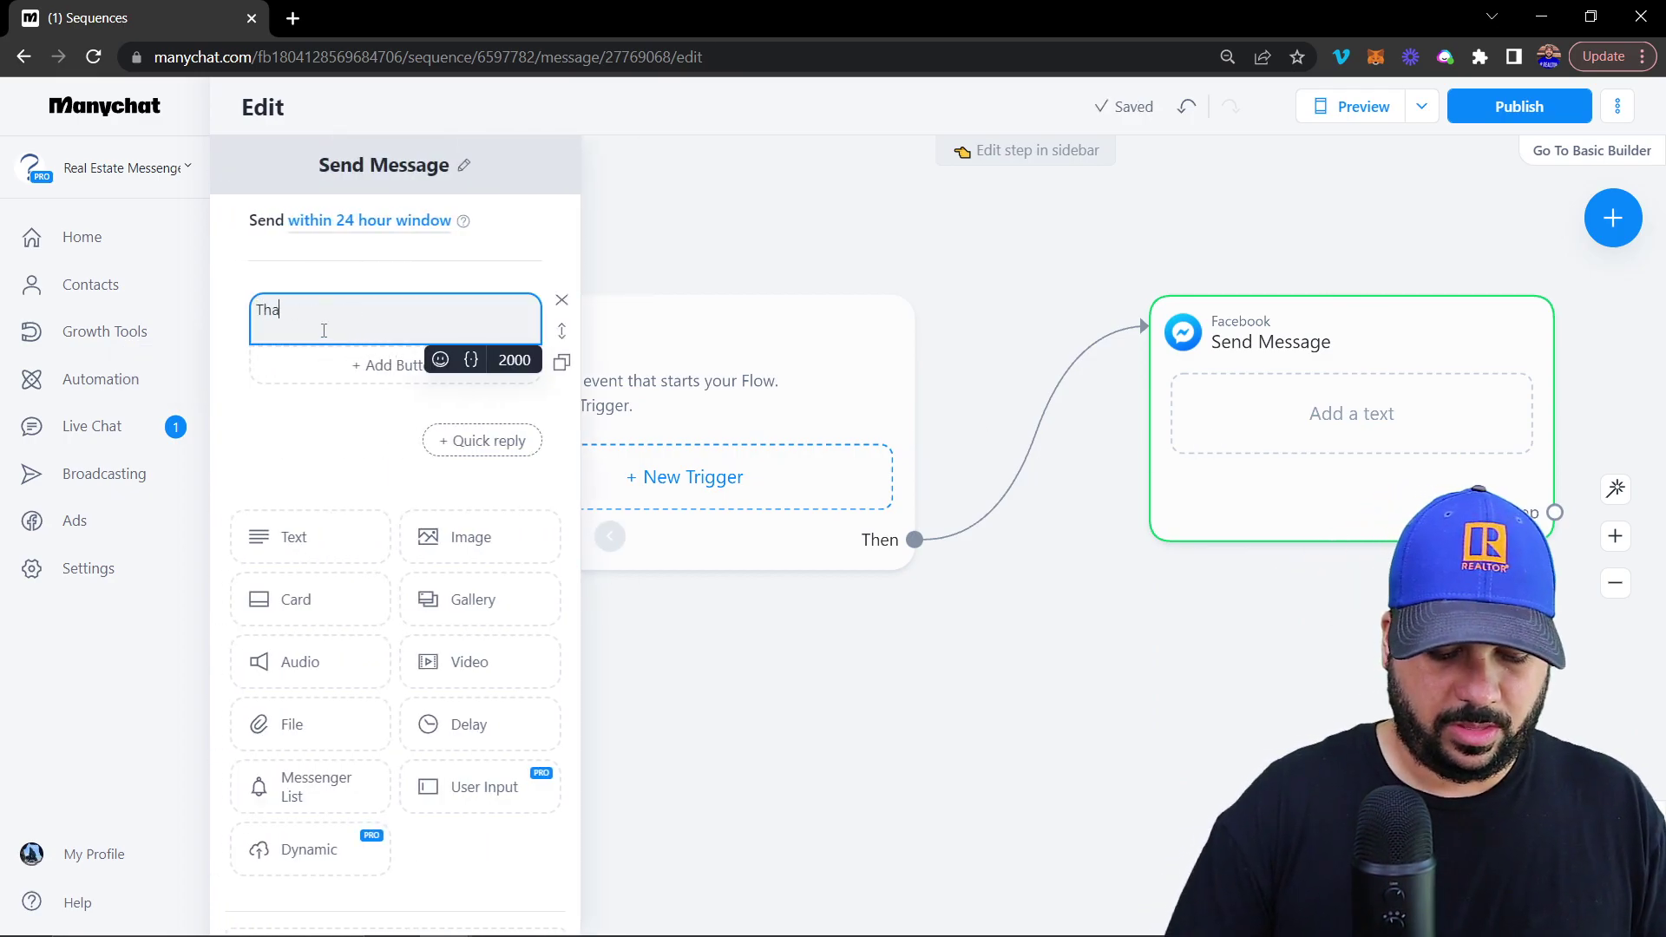
type("nks for check")
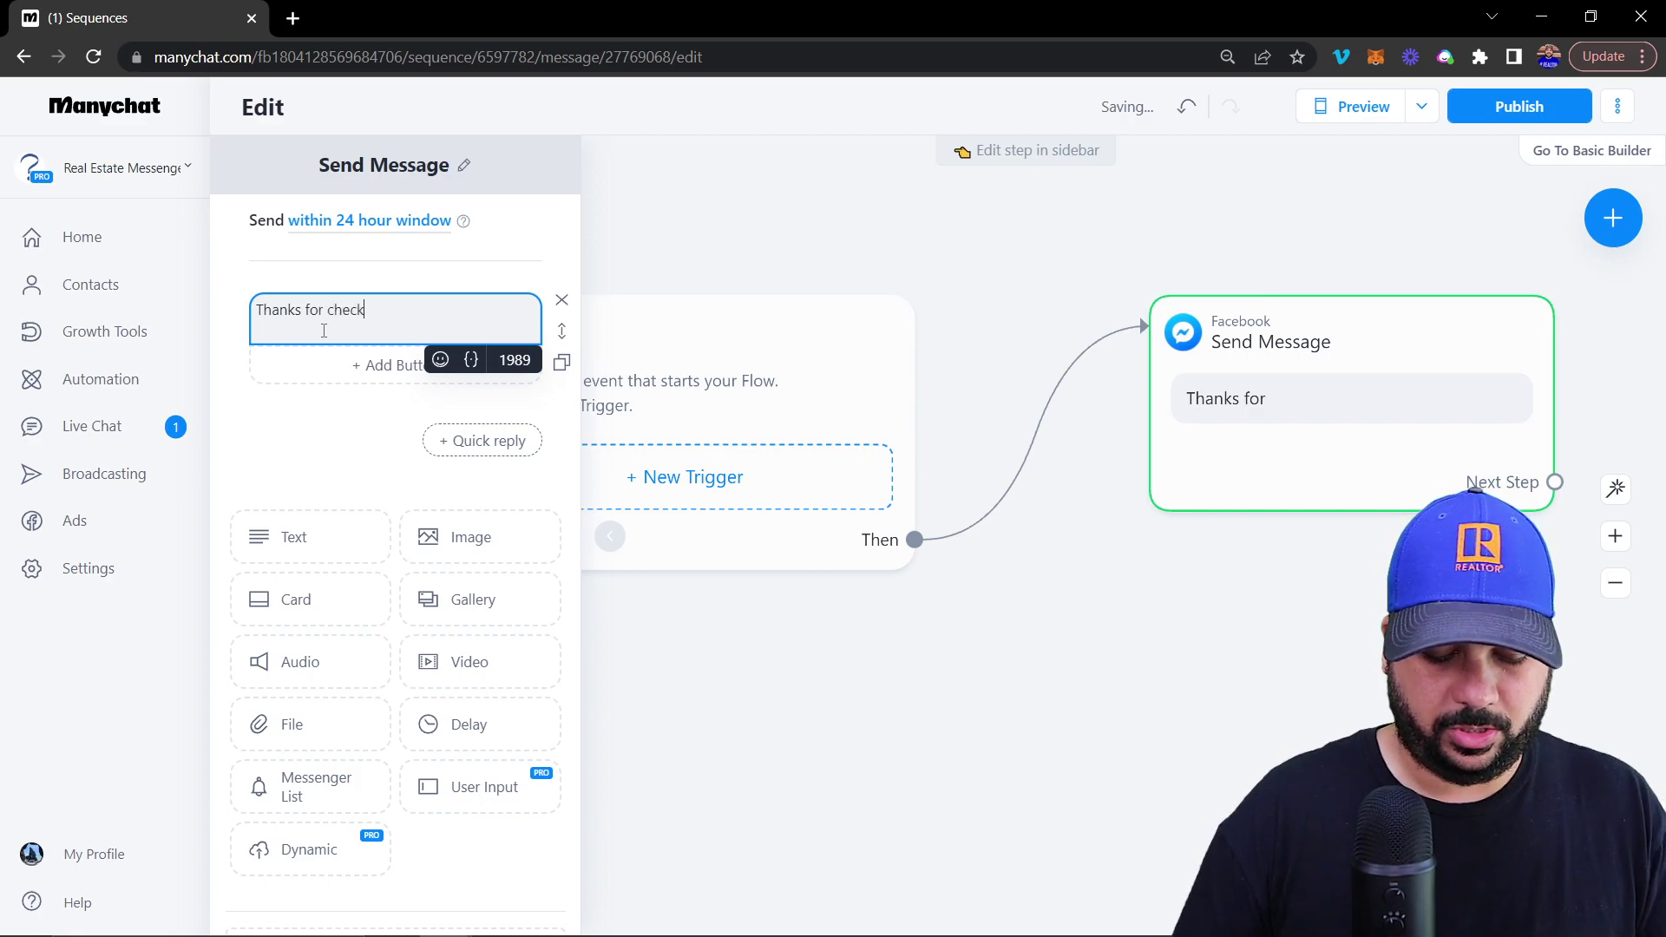
type("ing us out...")
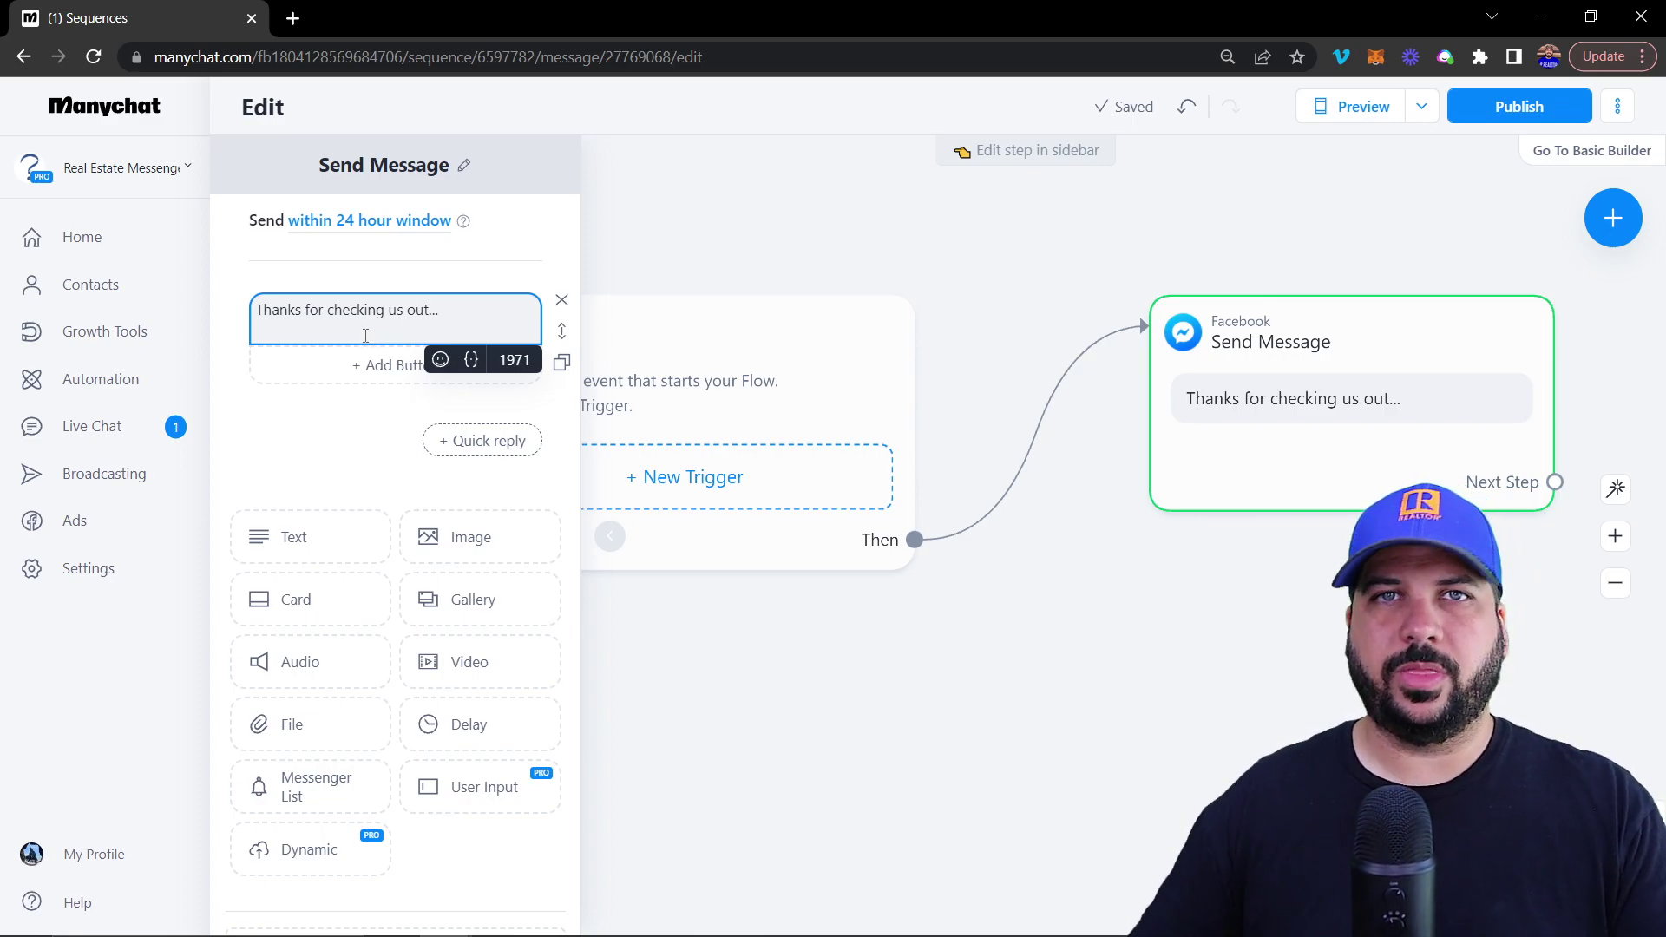
left_click(969, 229)
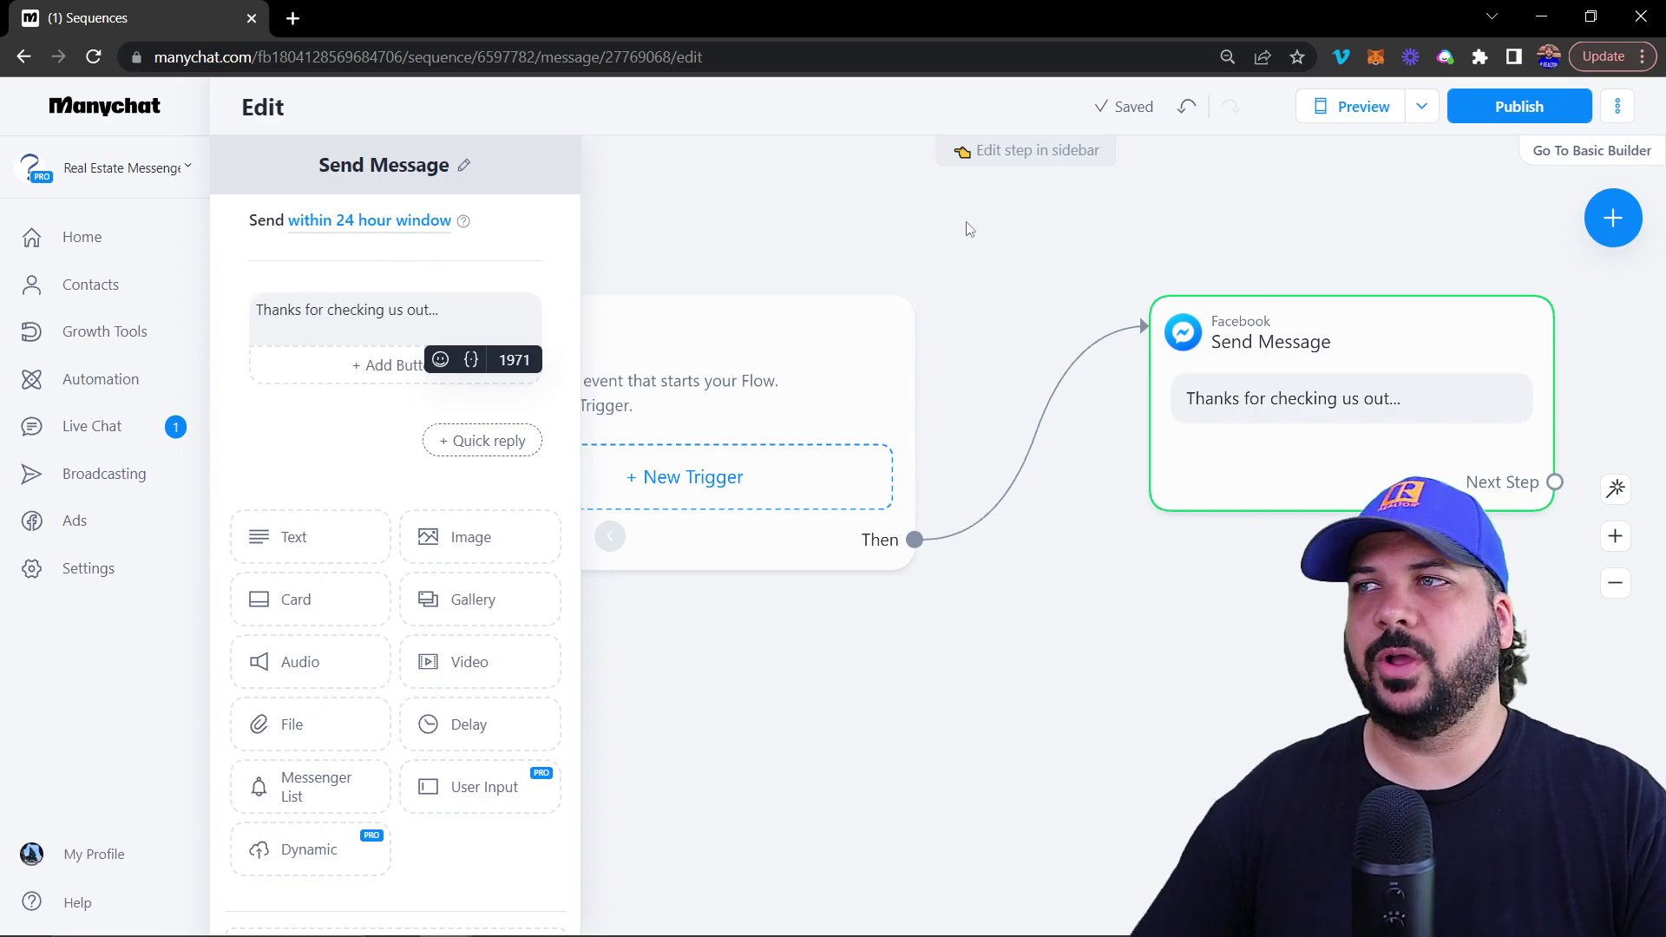
left_click(1518, 108)
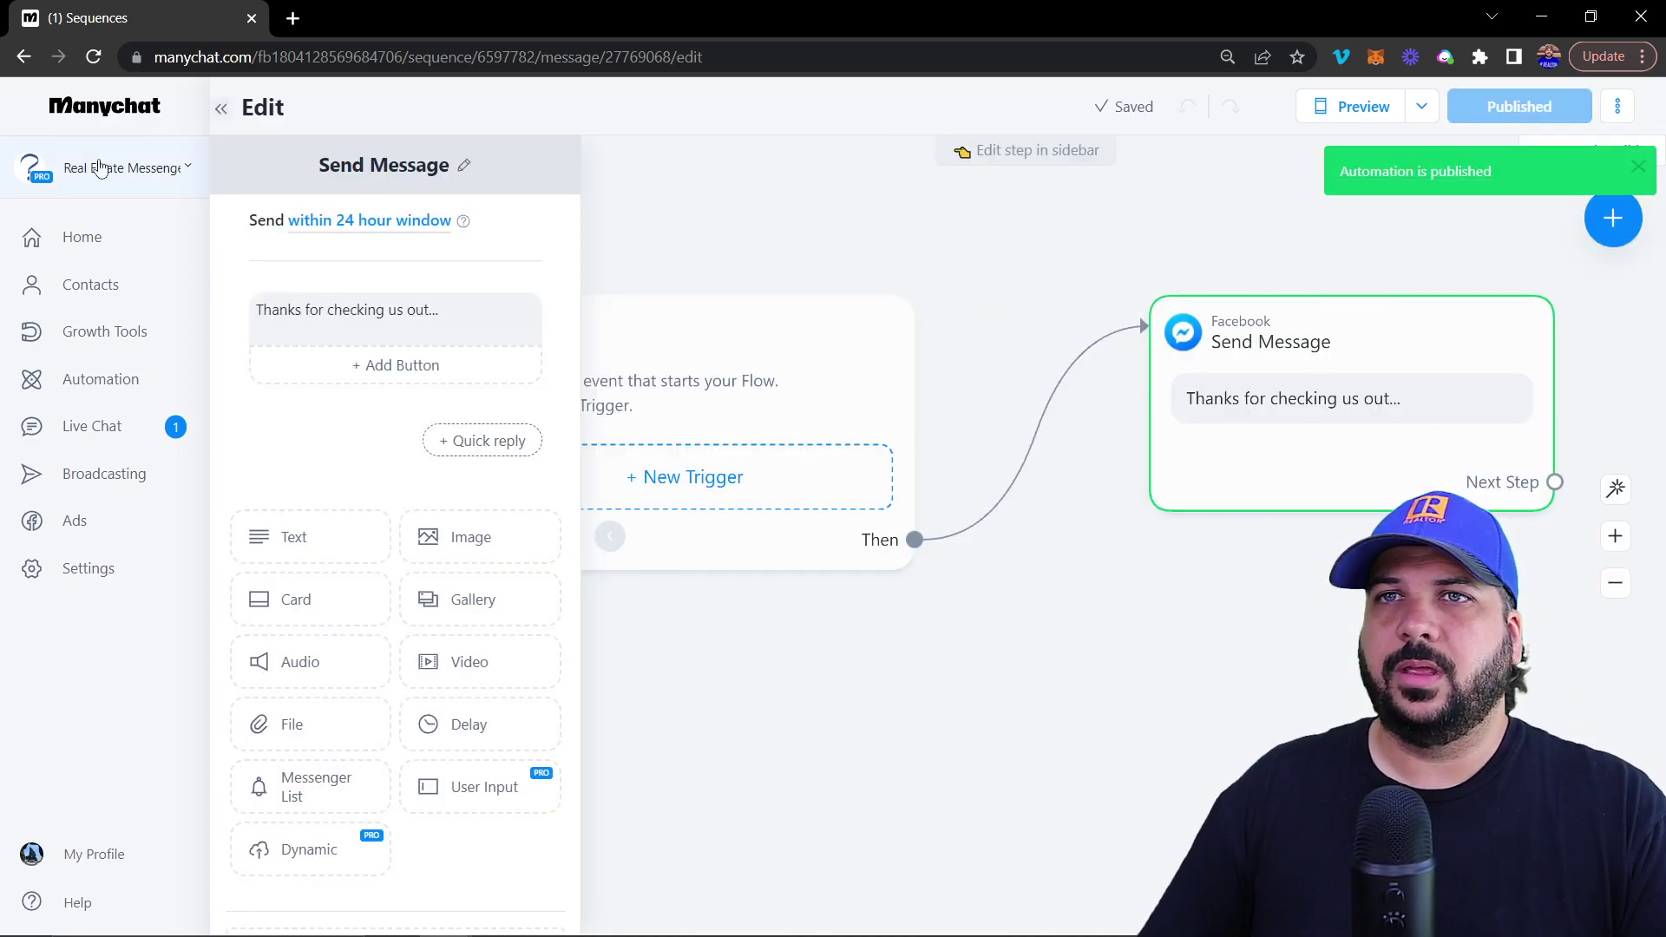
- Reopen the Test sequence and activate Sequence Message 1
left_click(120, 383)
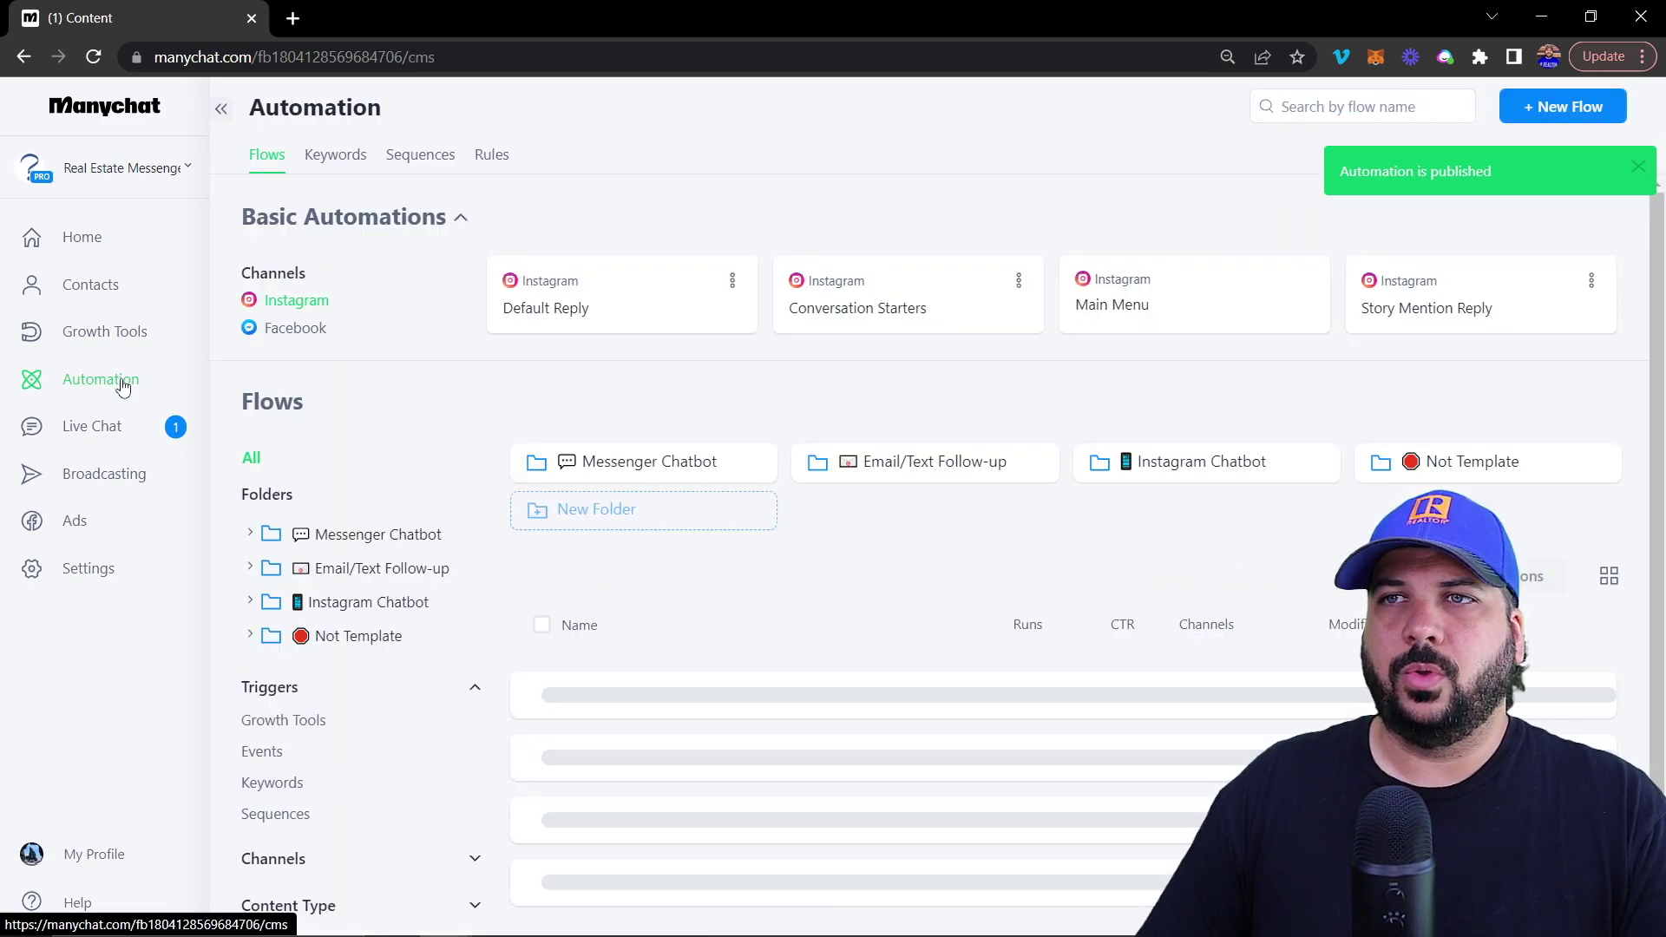
left_click(424, 157)
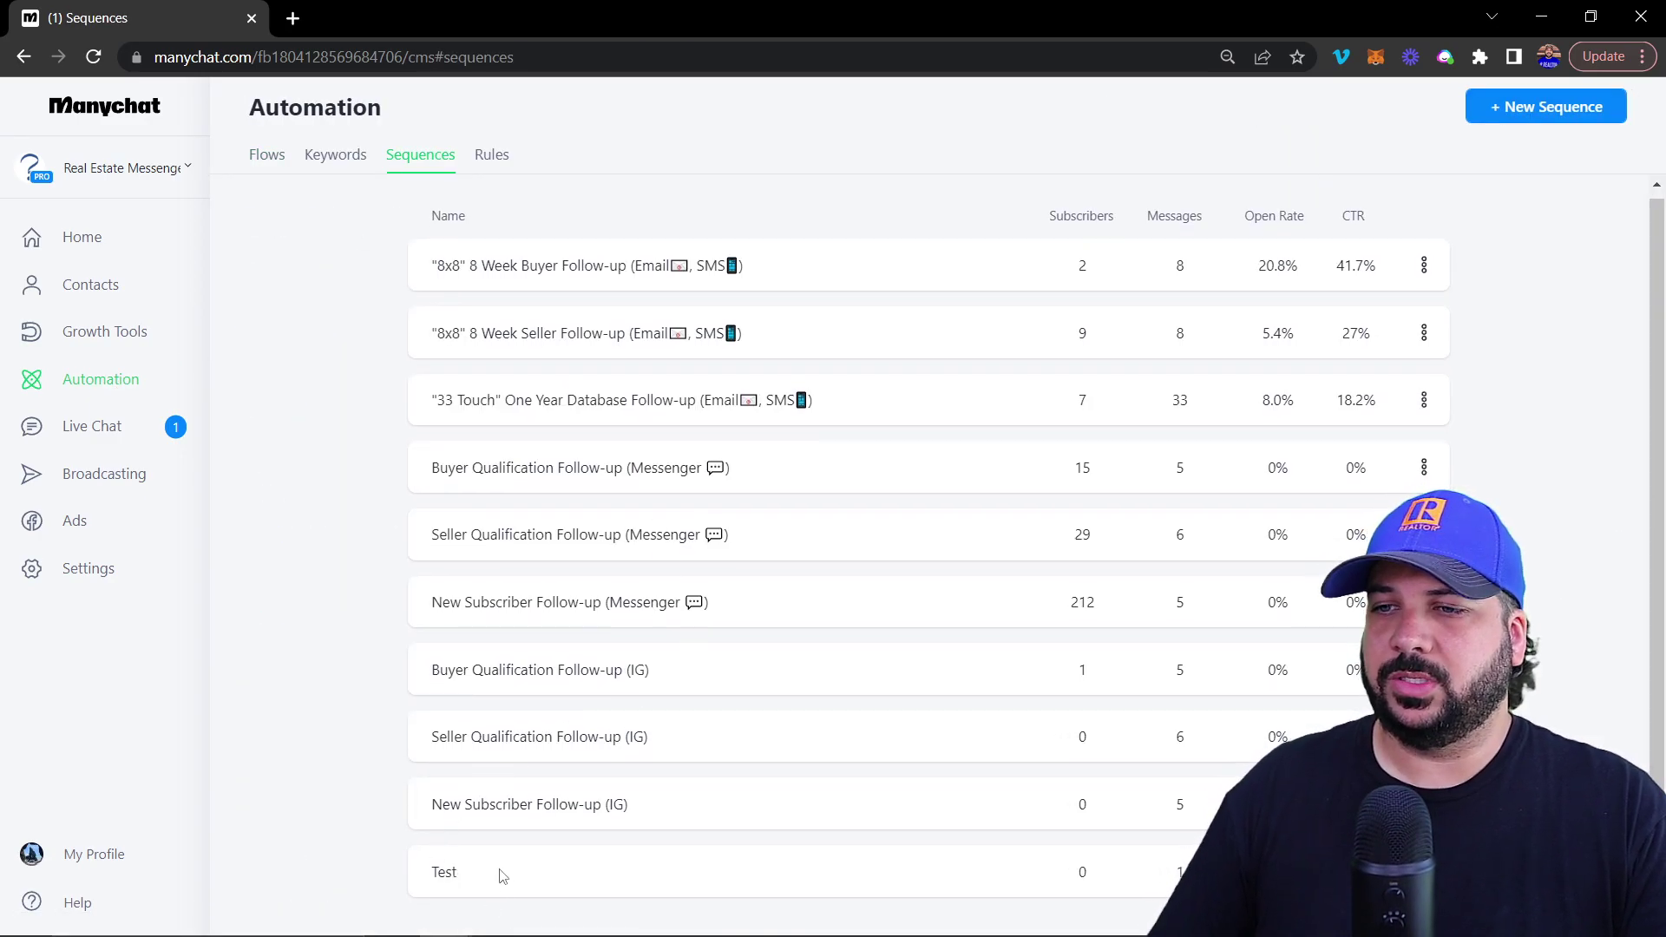
left_click(498, 877)
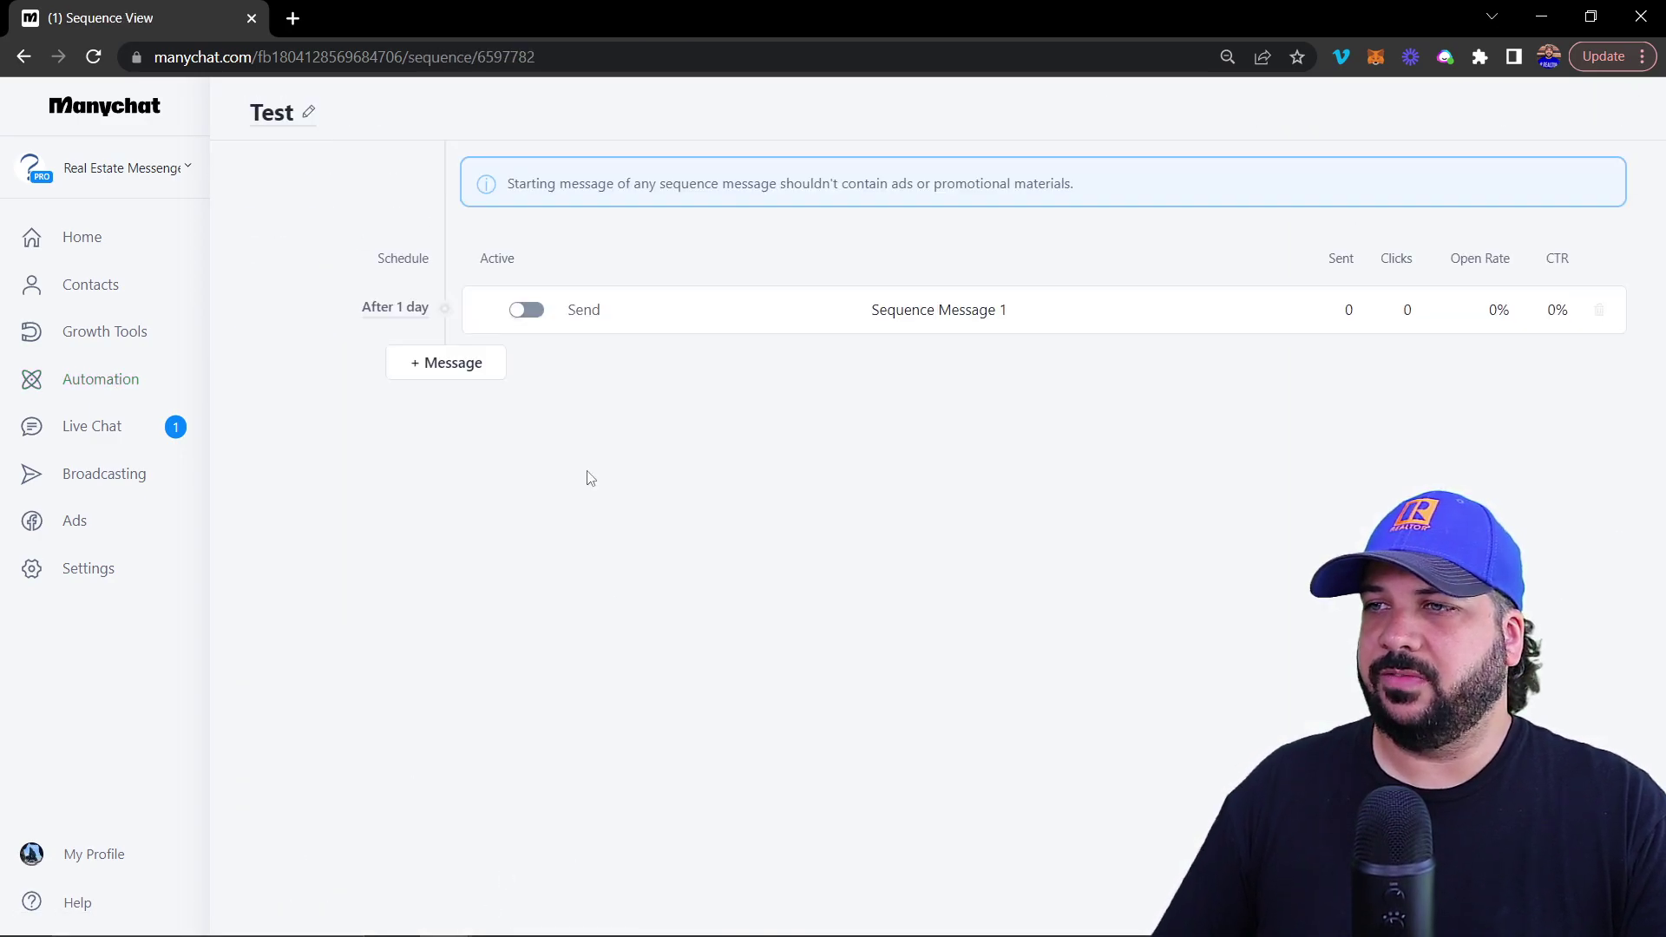
left_click(531, 312)
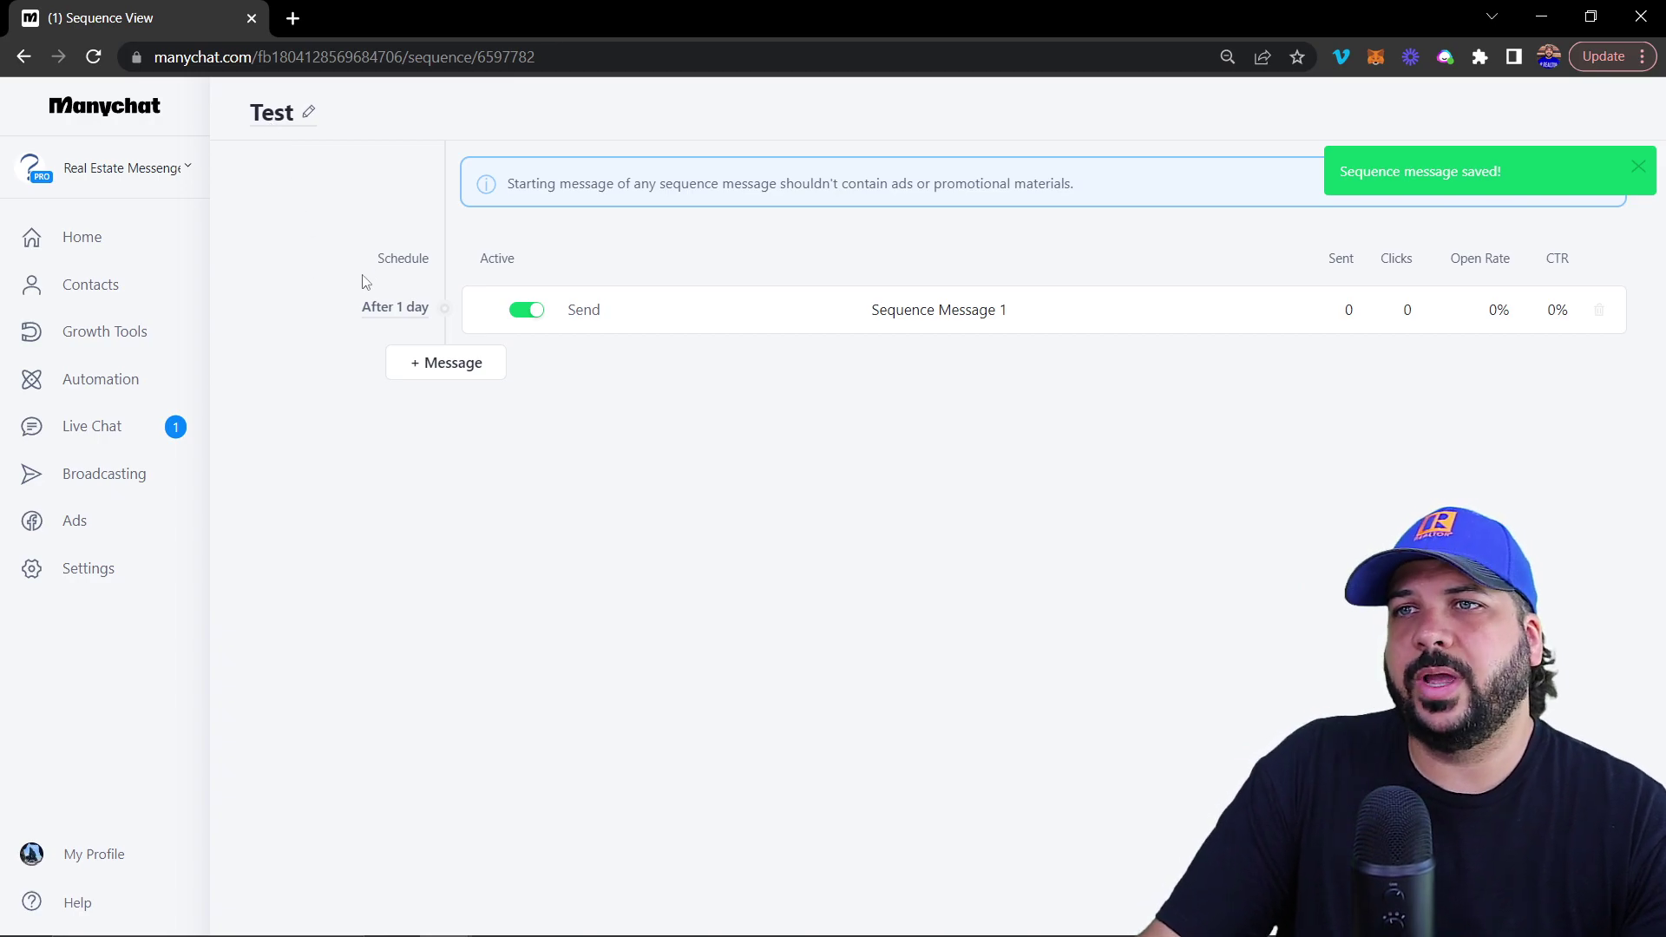
- Set Message 1's delay to 10 minutes and save the schedule
left_click(396, 308)
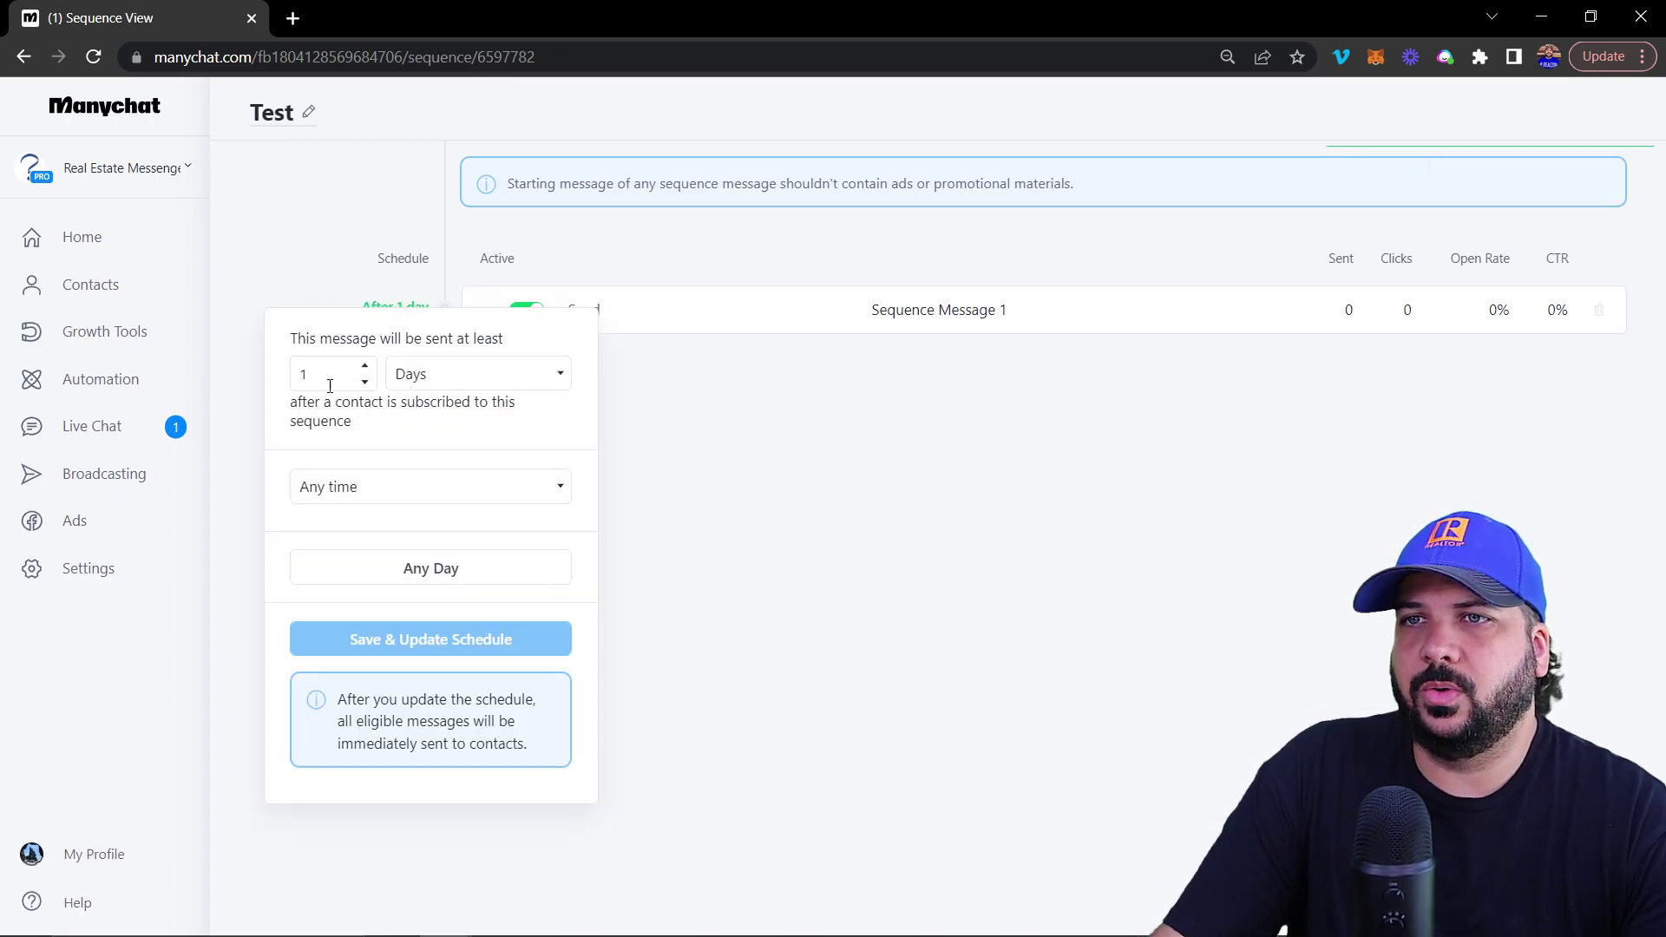
left_click(472, 377)
left_click(462, 399)
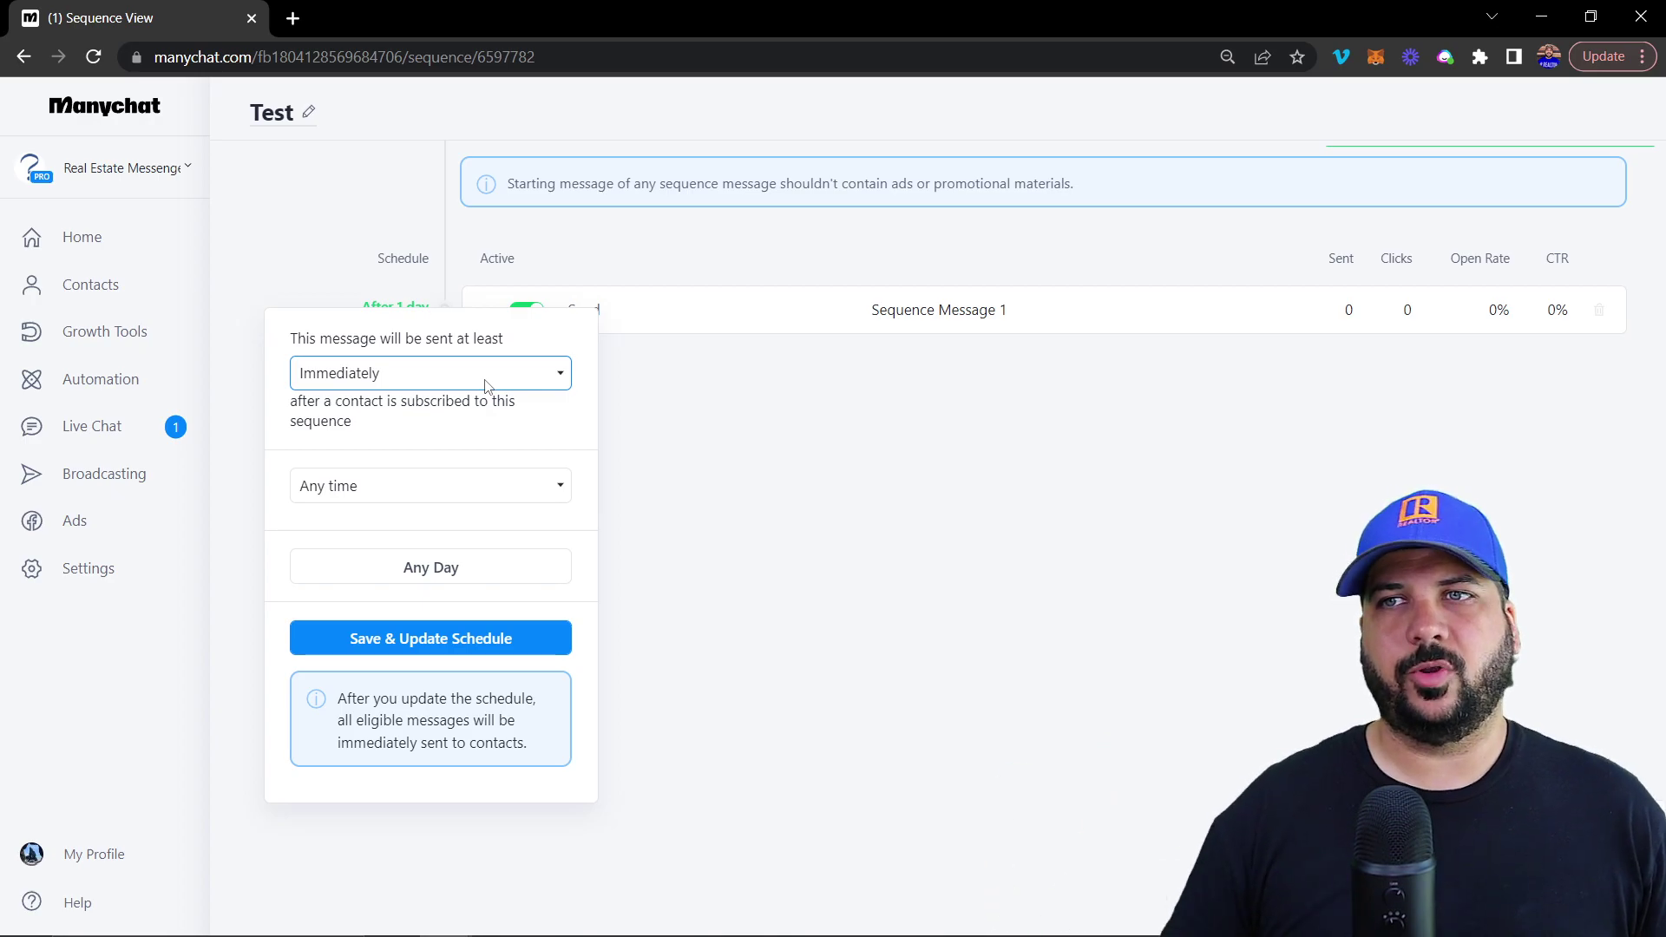
left_click(487, 385)
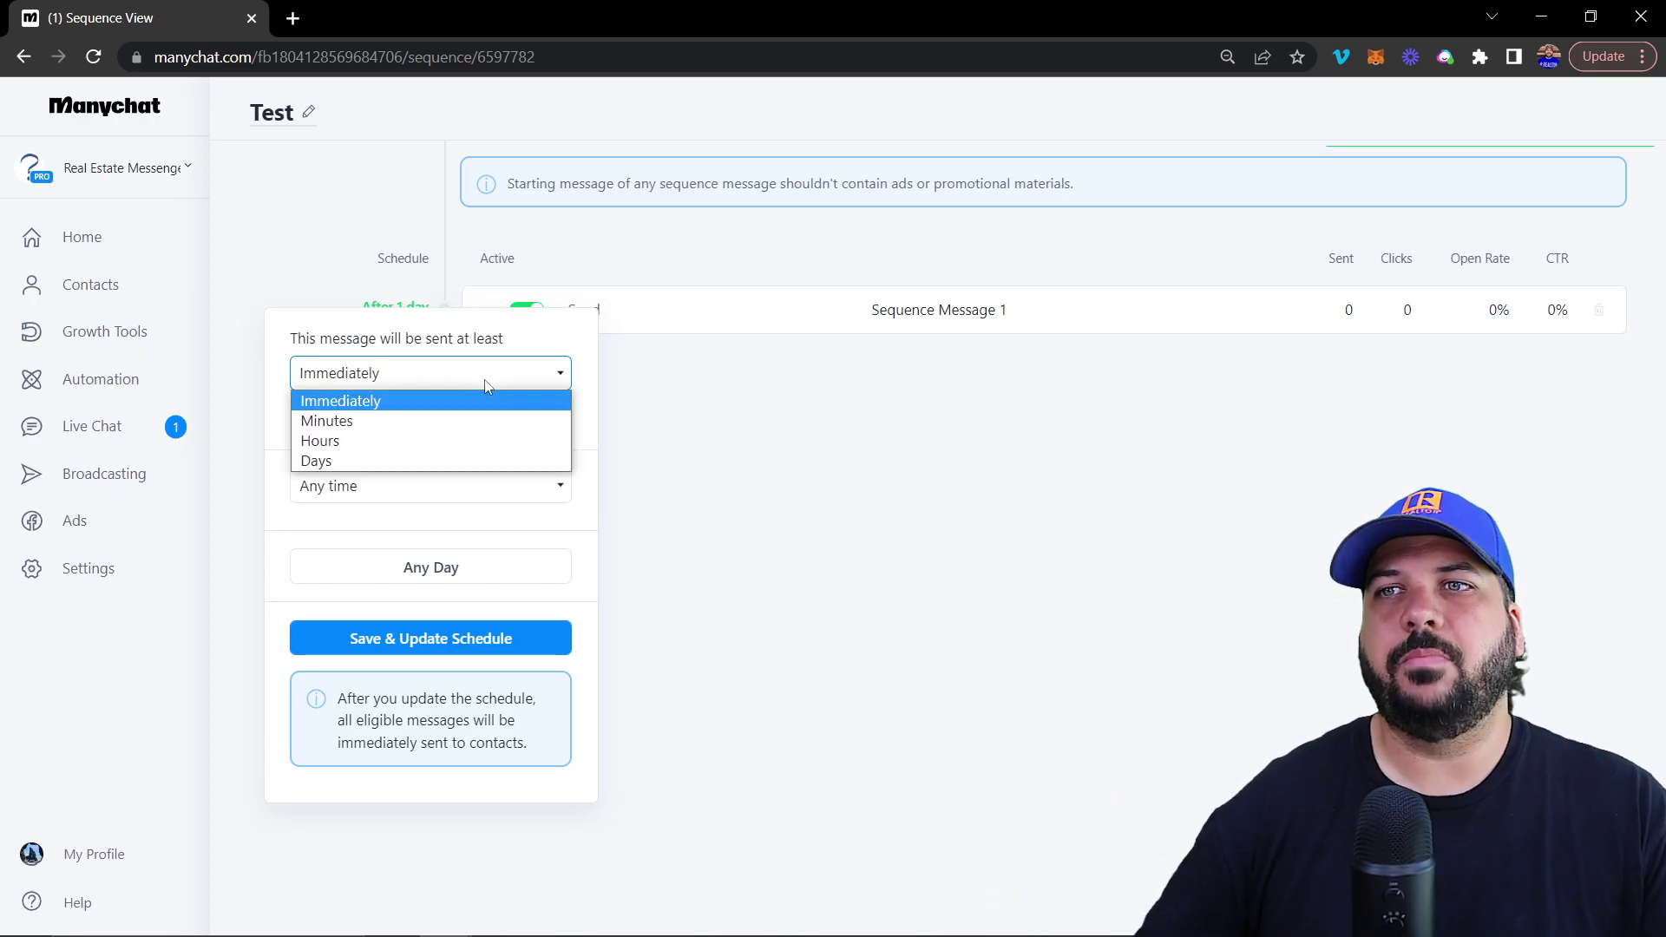
left_click(387, 422)
left_click(330, 374)
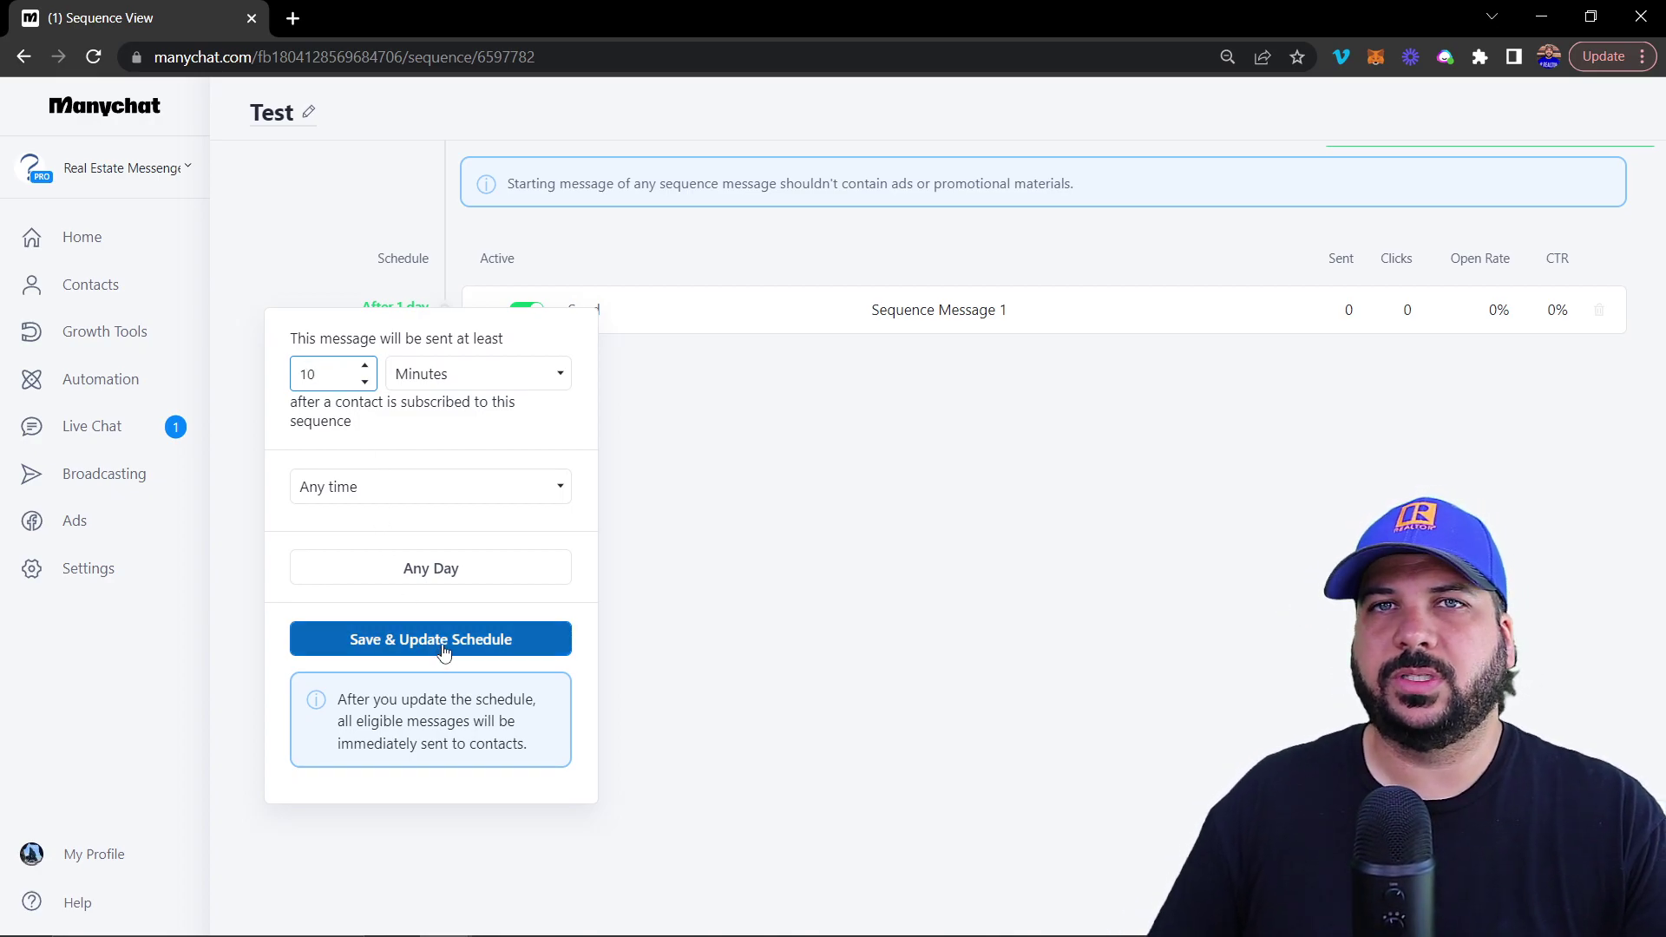
left_click(413, 642)
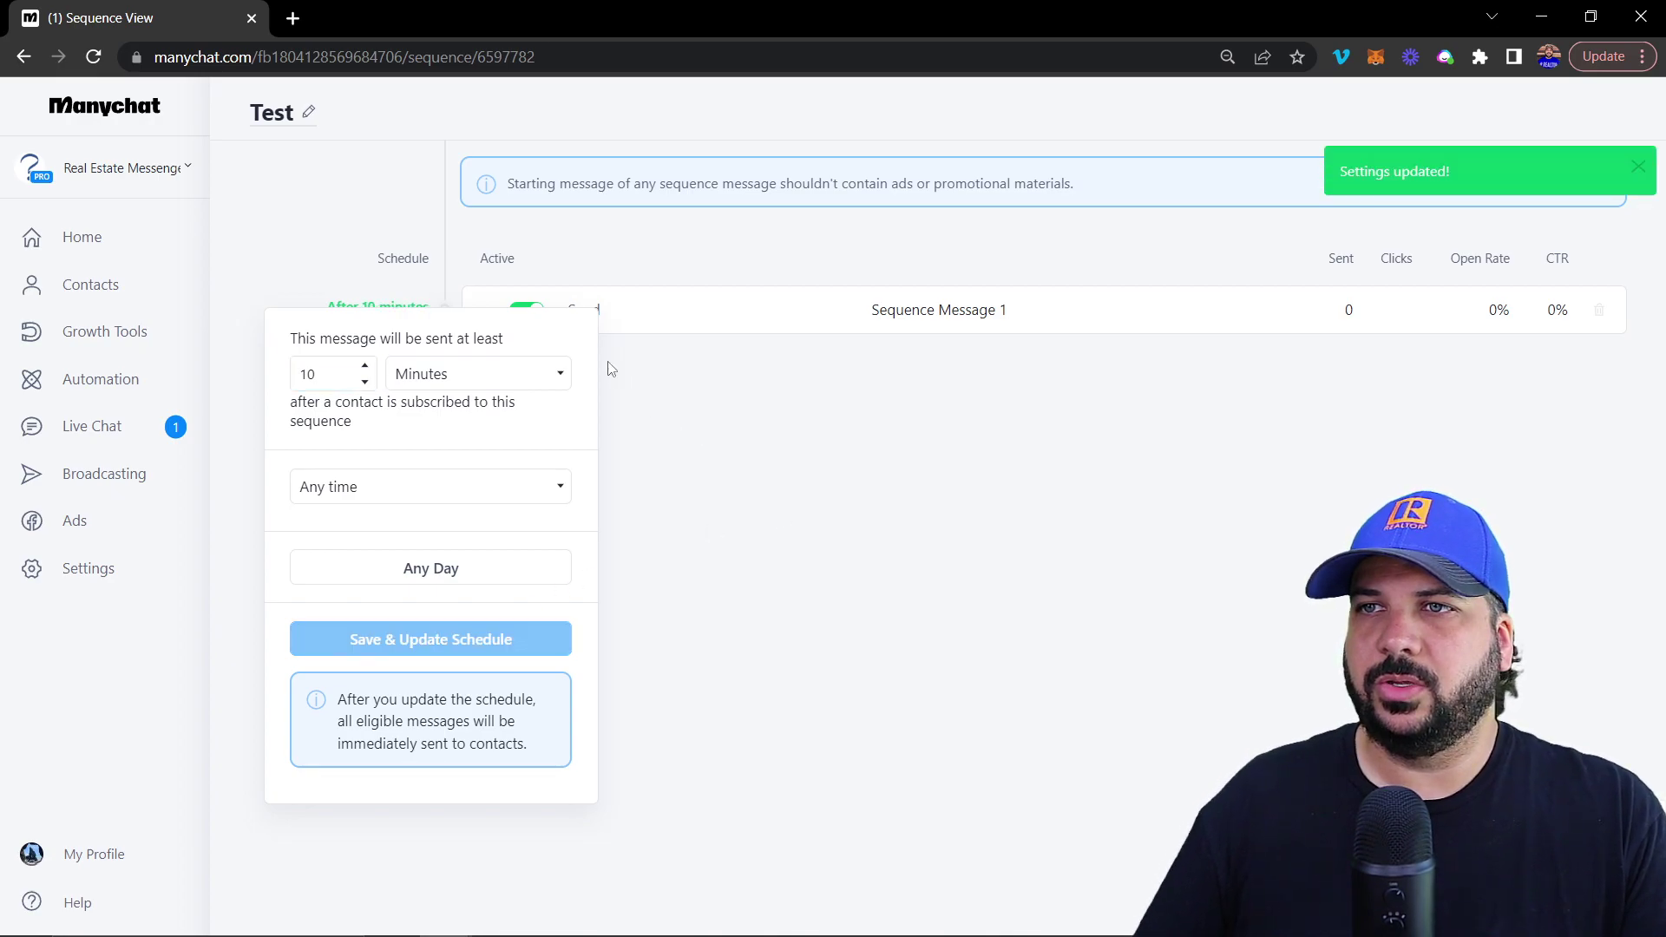
left_click(921, 454)
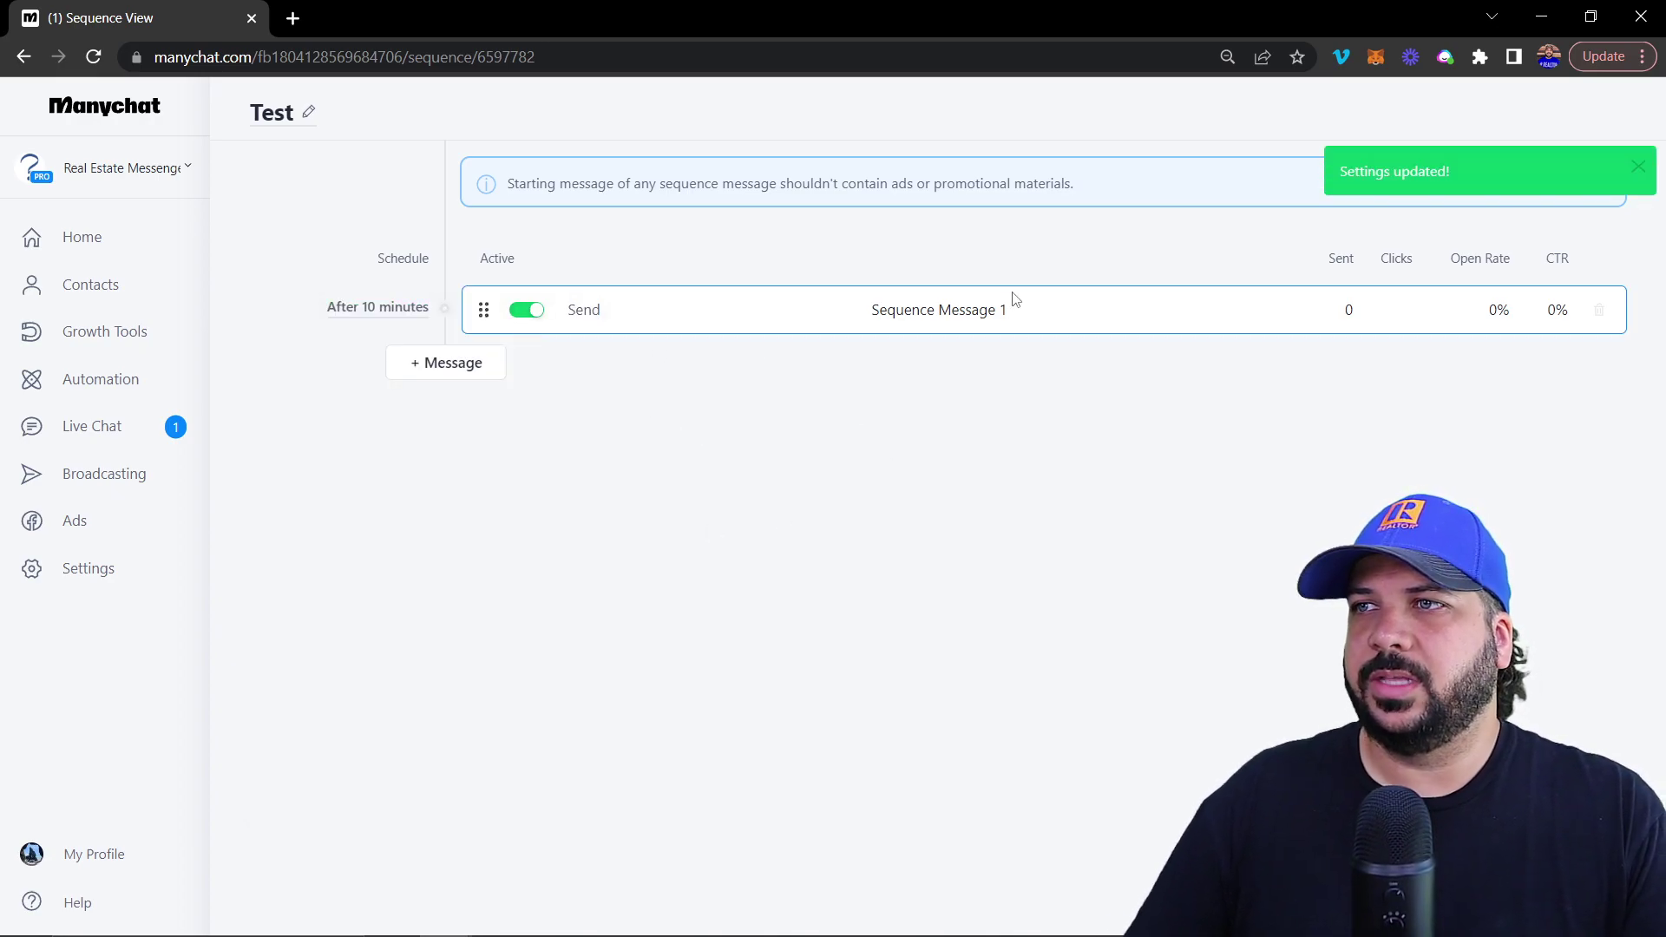
- Add a second message row below the 10-minute first message
left_click(477, 371)
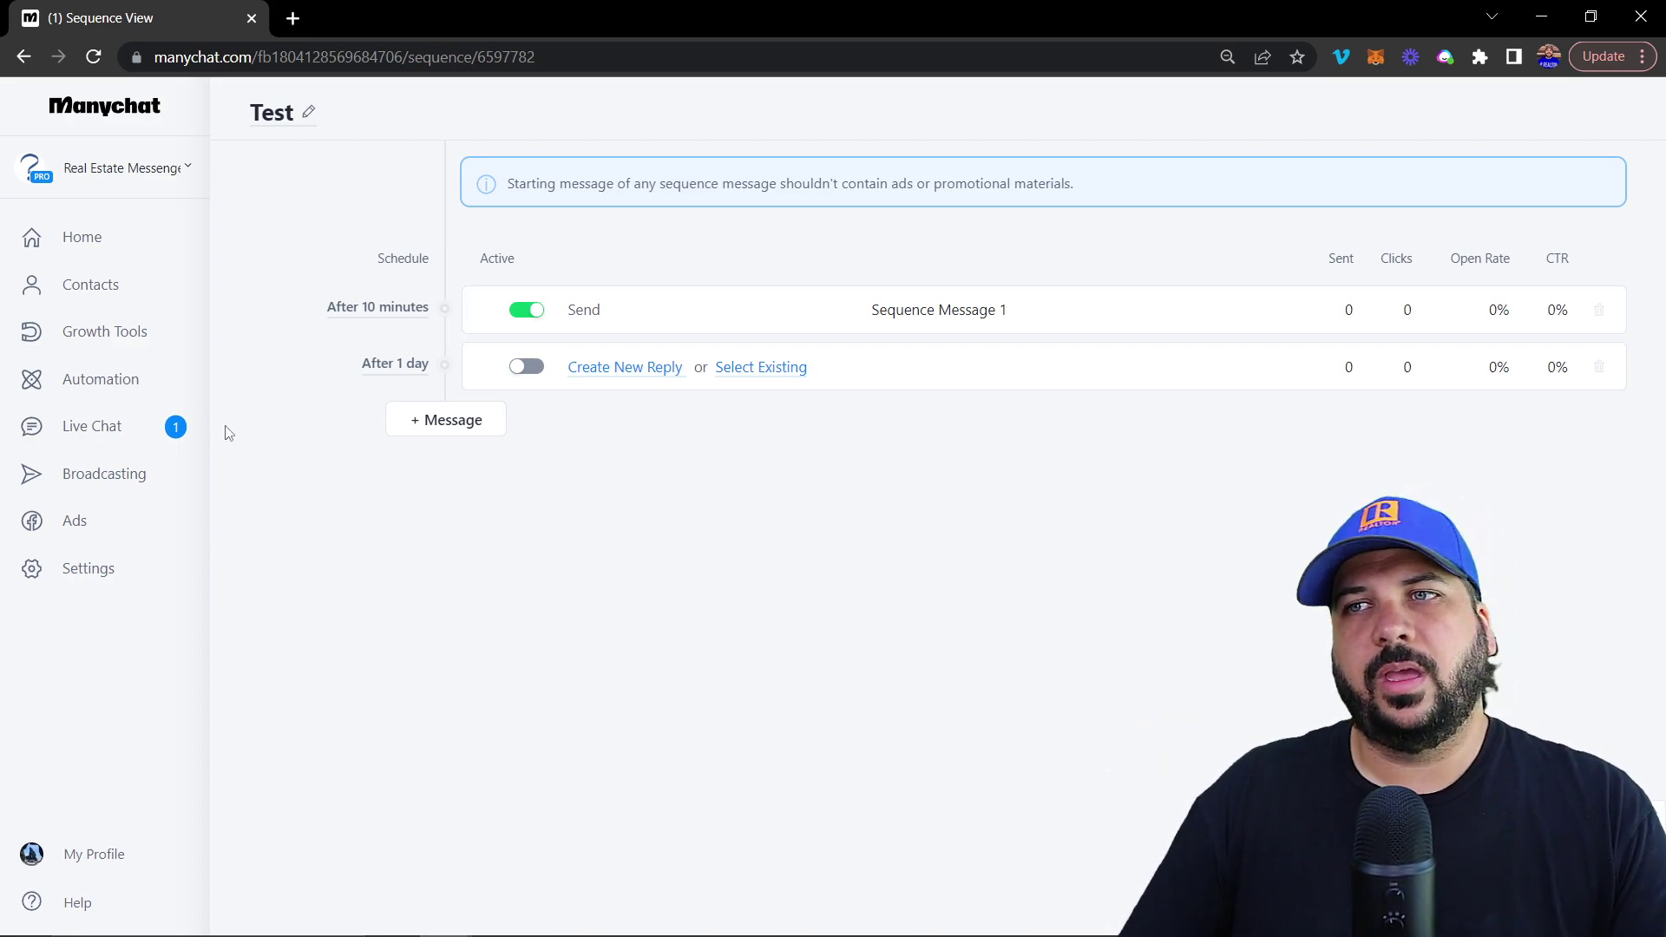
- Create a new flow starting with a Messenger message reading 'hello'
left_click(105, 392)
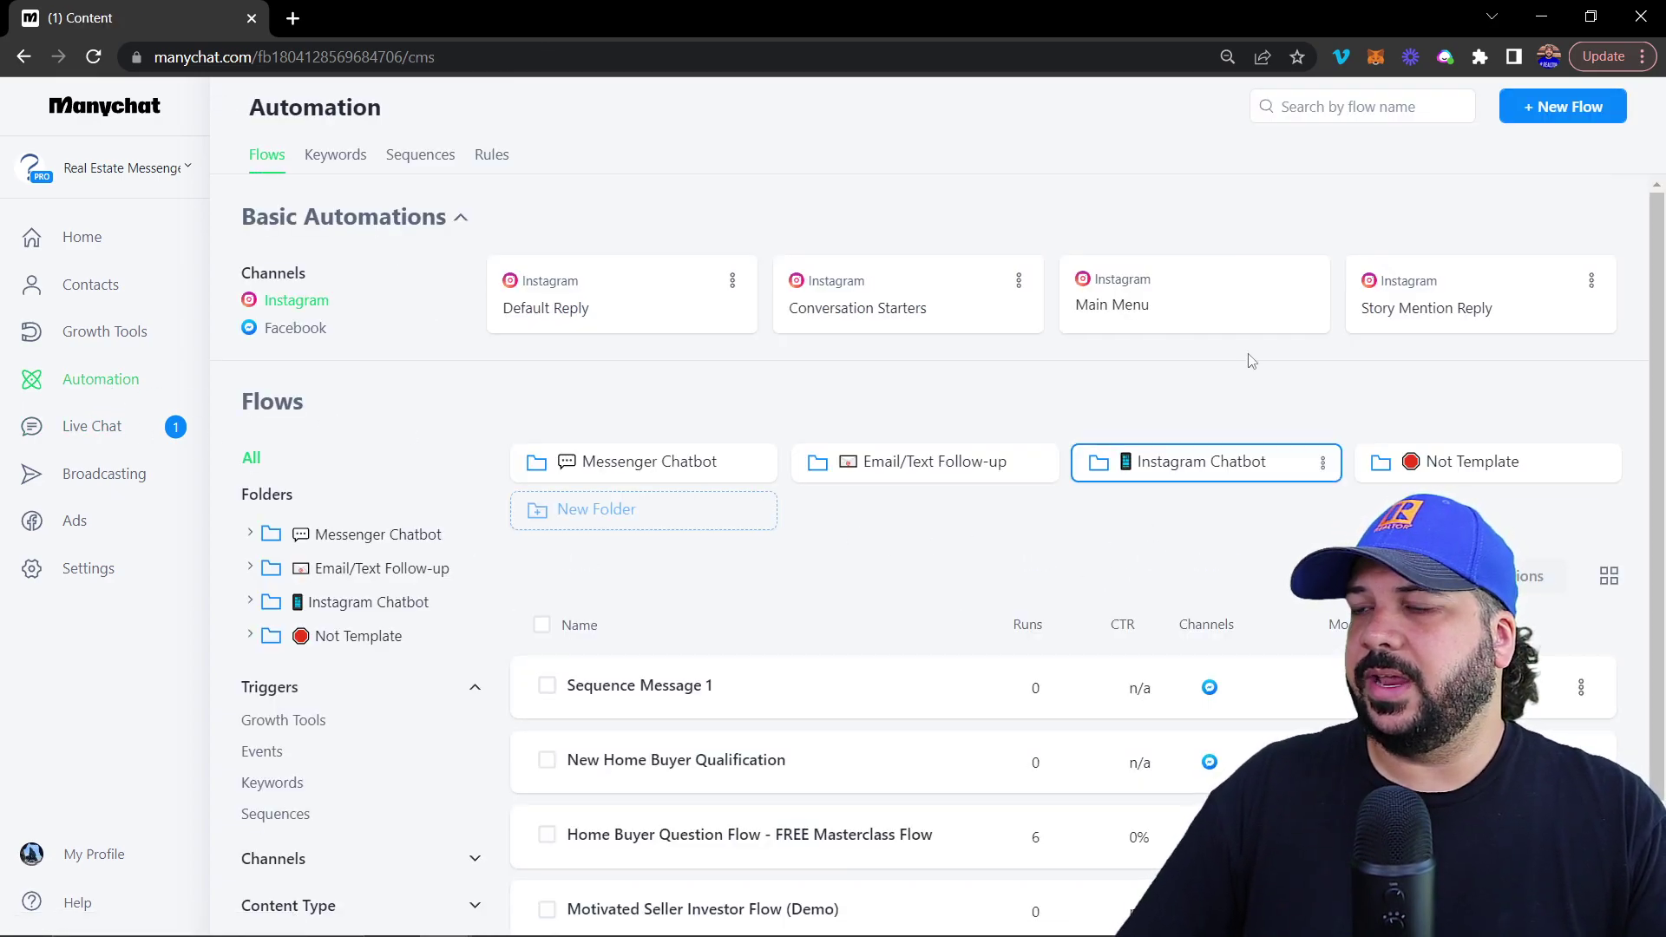
left_click(1561, 106)
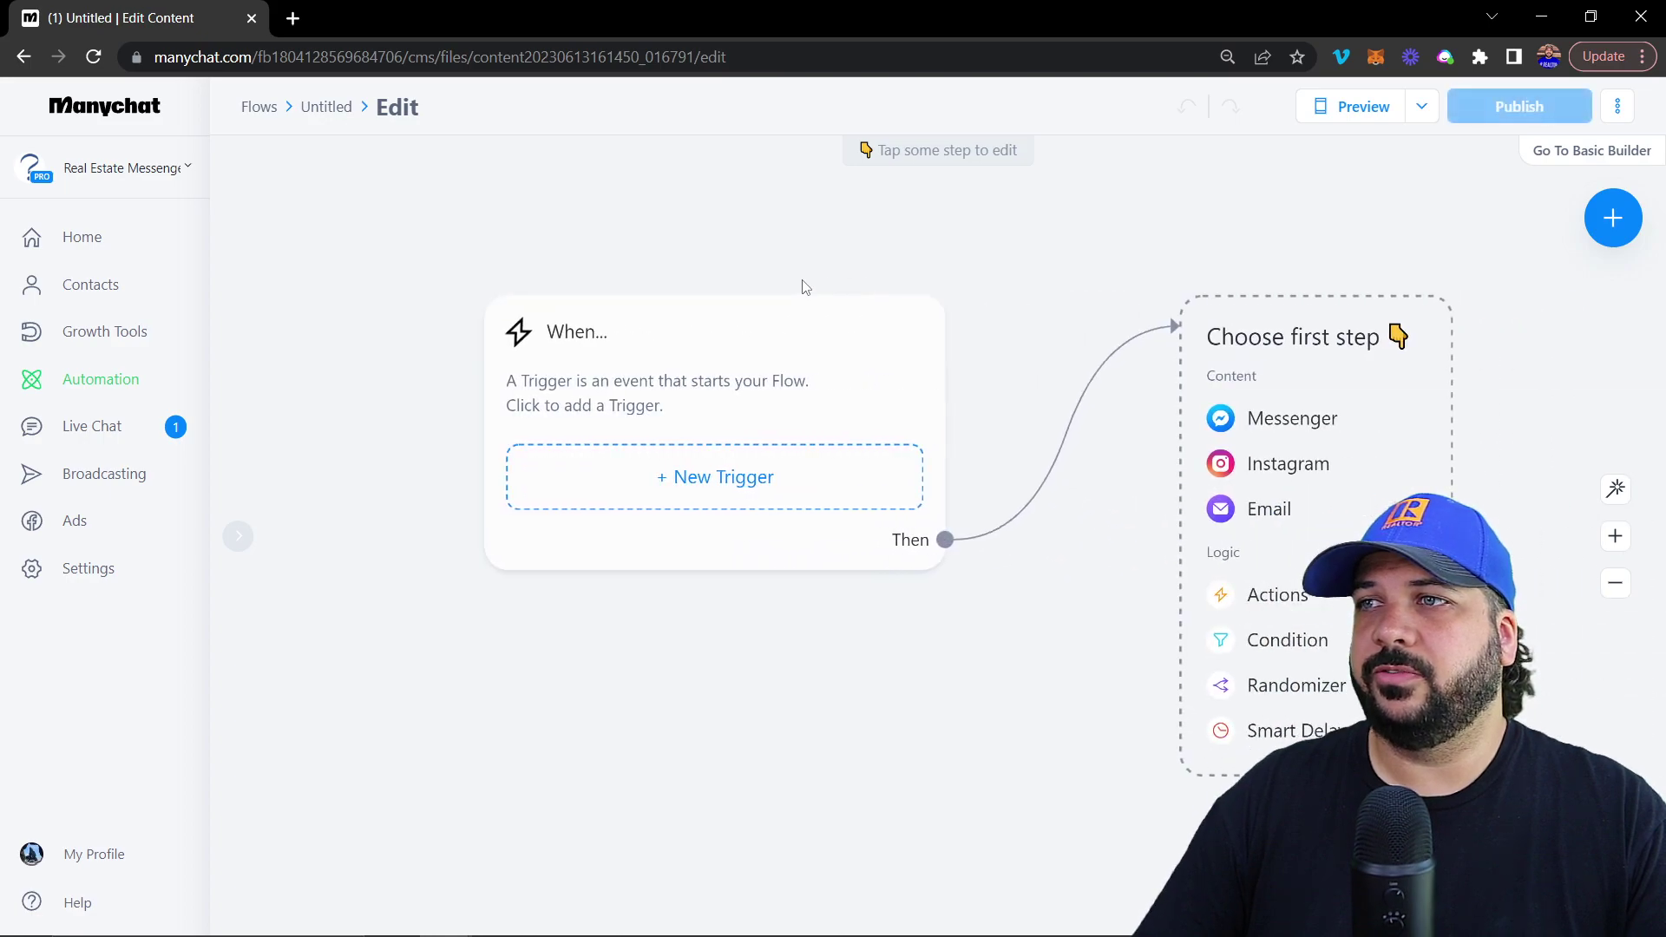
left_click(1241, 418)
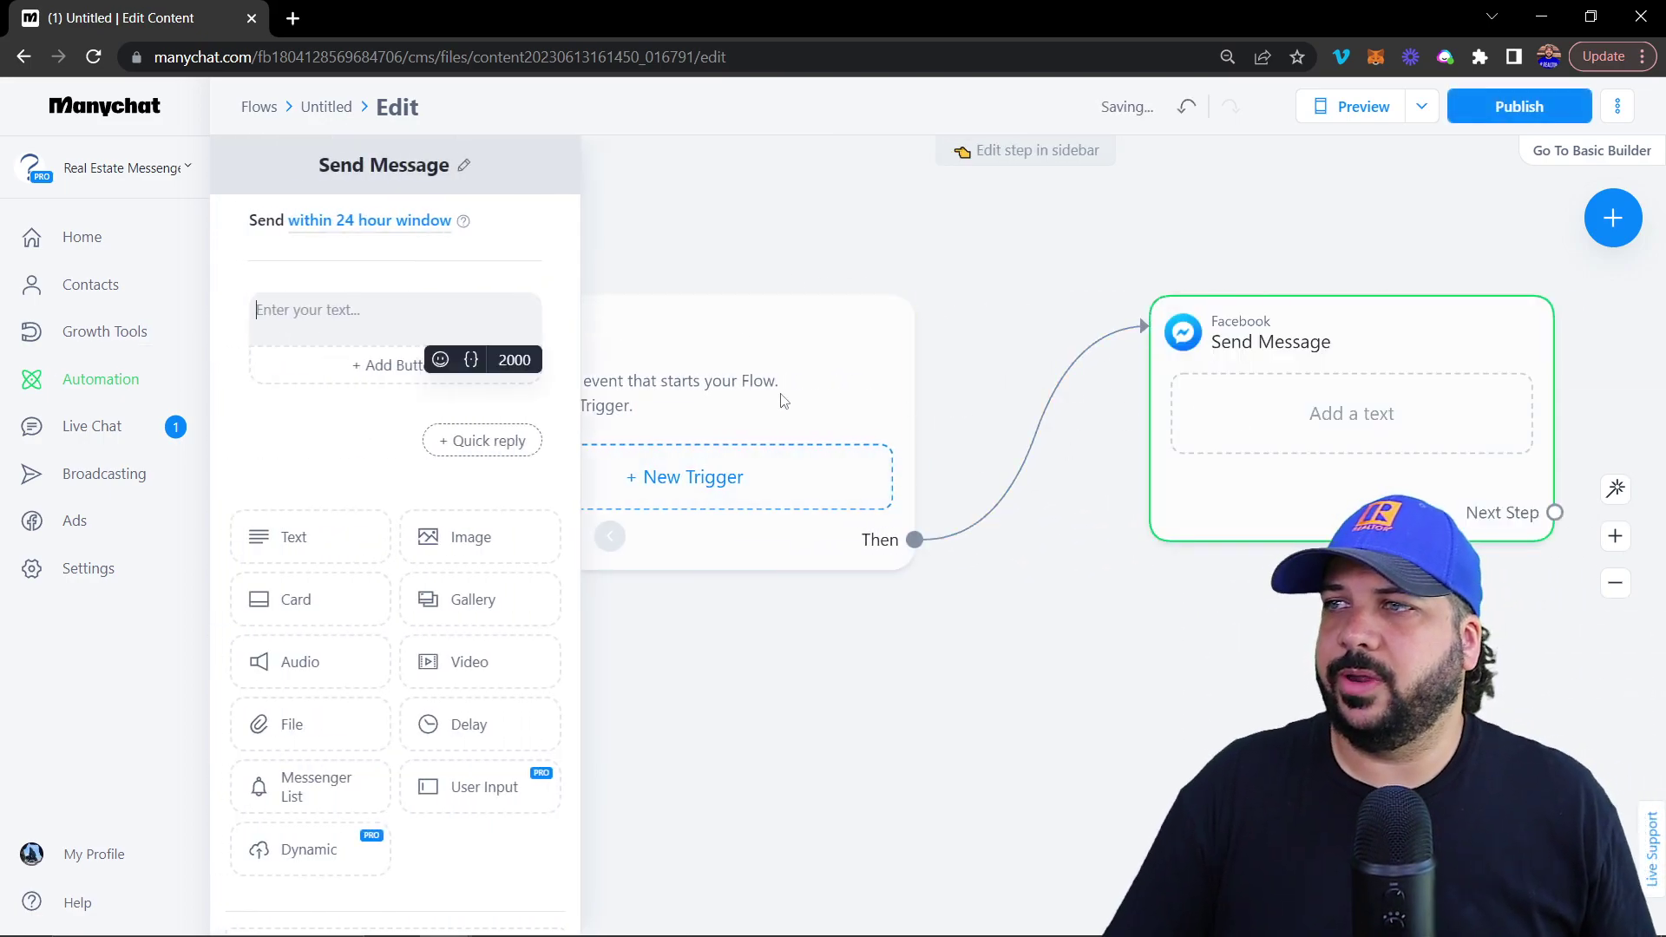
left_click(327, 312)
type("hel")
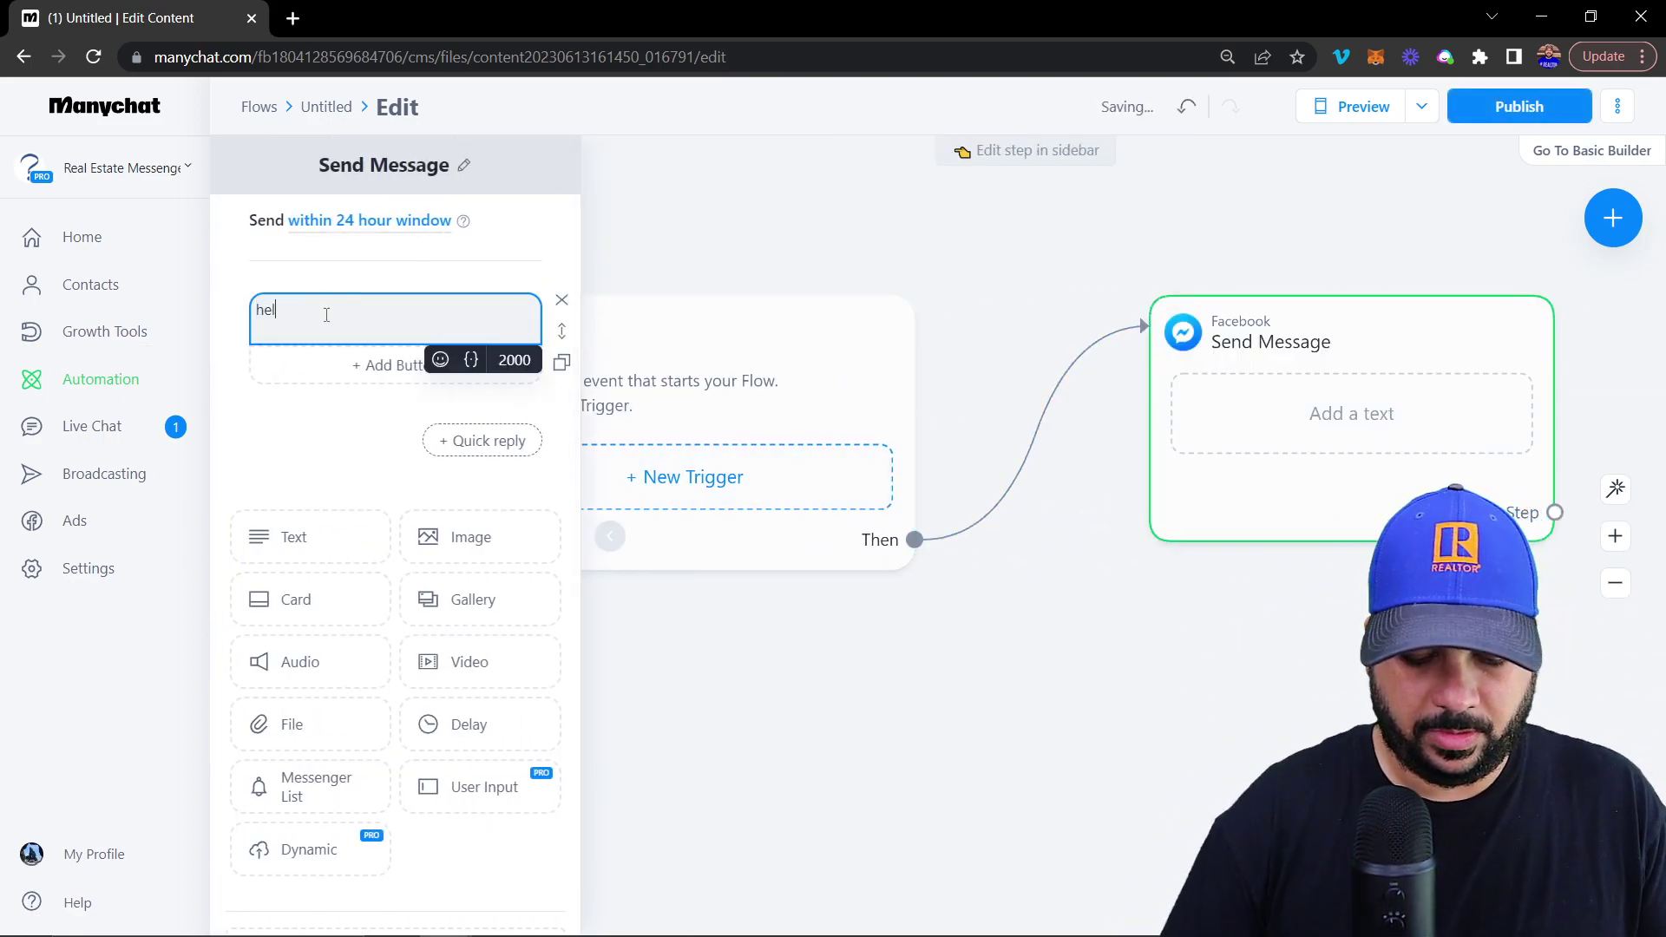
type("lo")
left_click(402, 272)
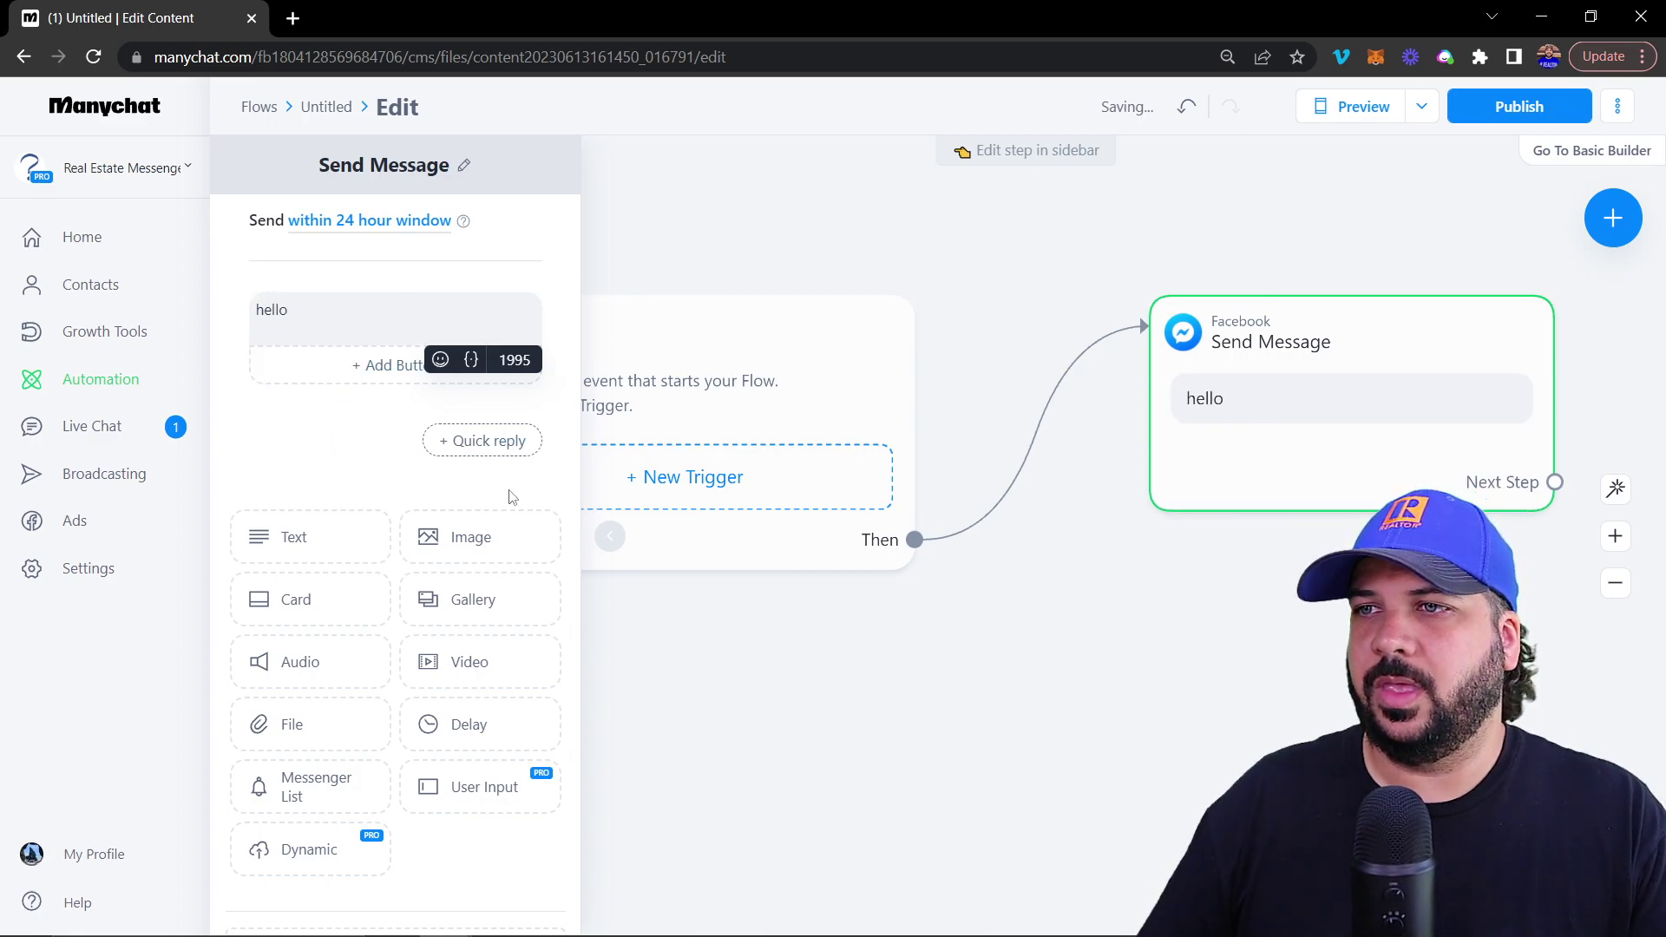
- Add a 'click me' button to the hello message
left_click(386, 368)
type("click")
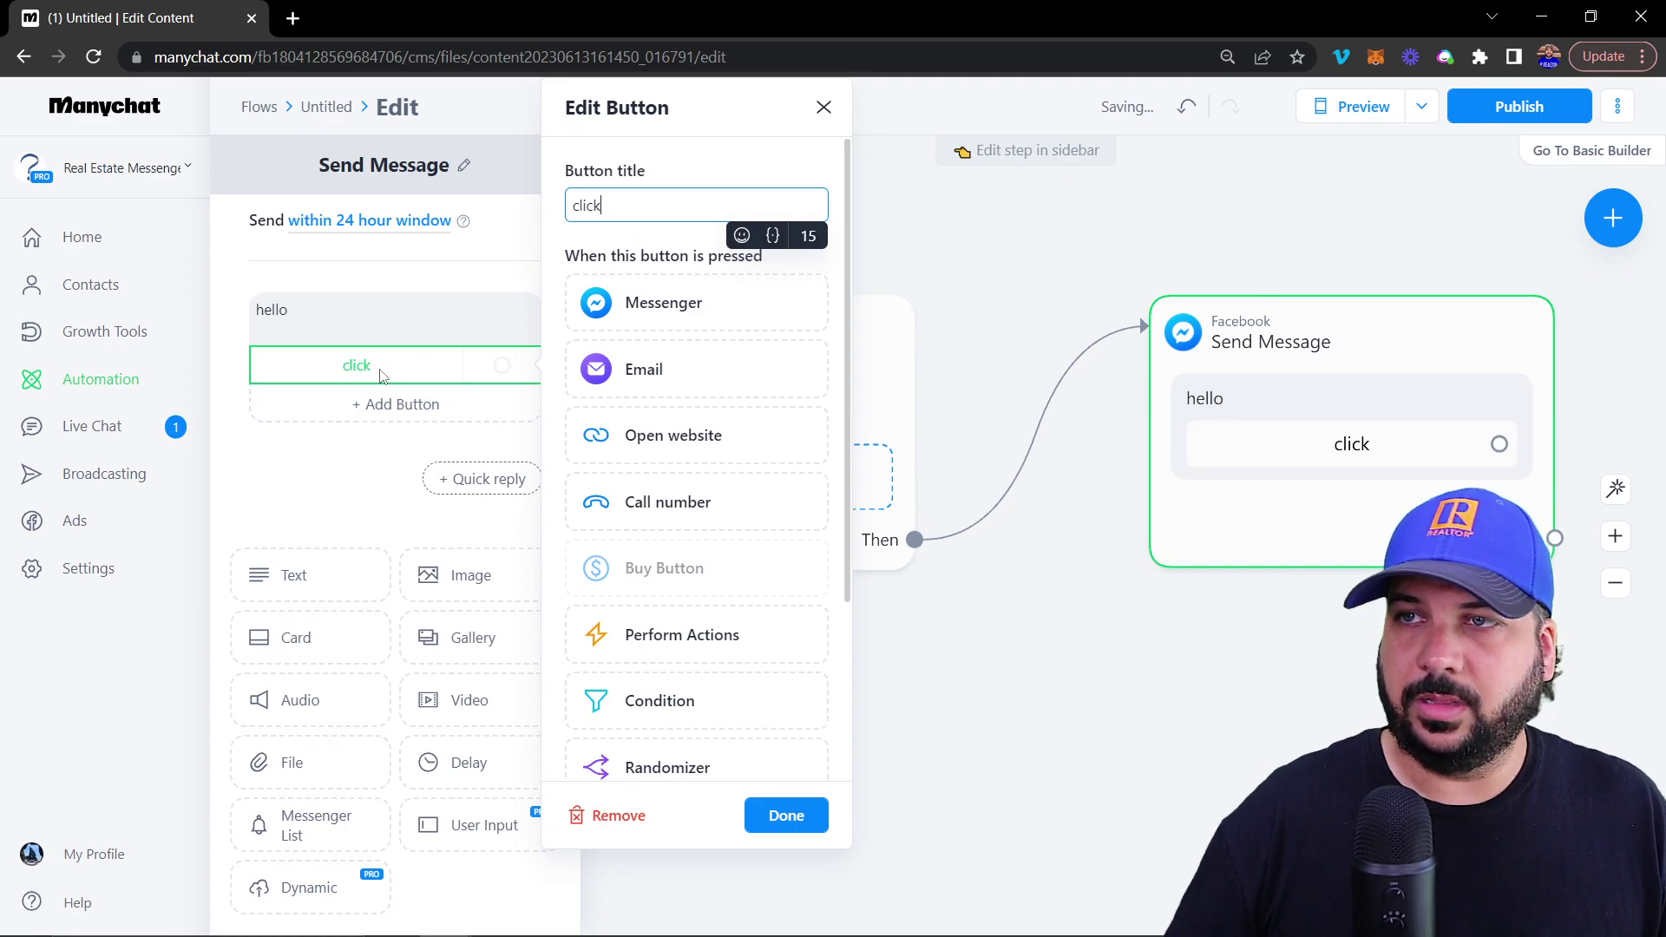
type(" me")
left_click(786, 815)
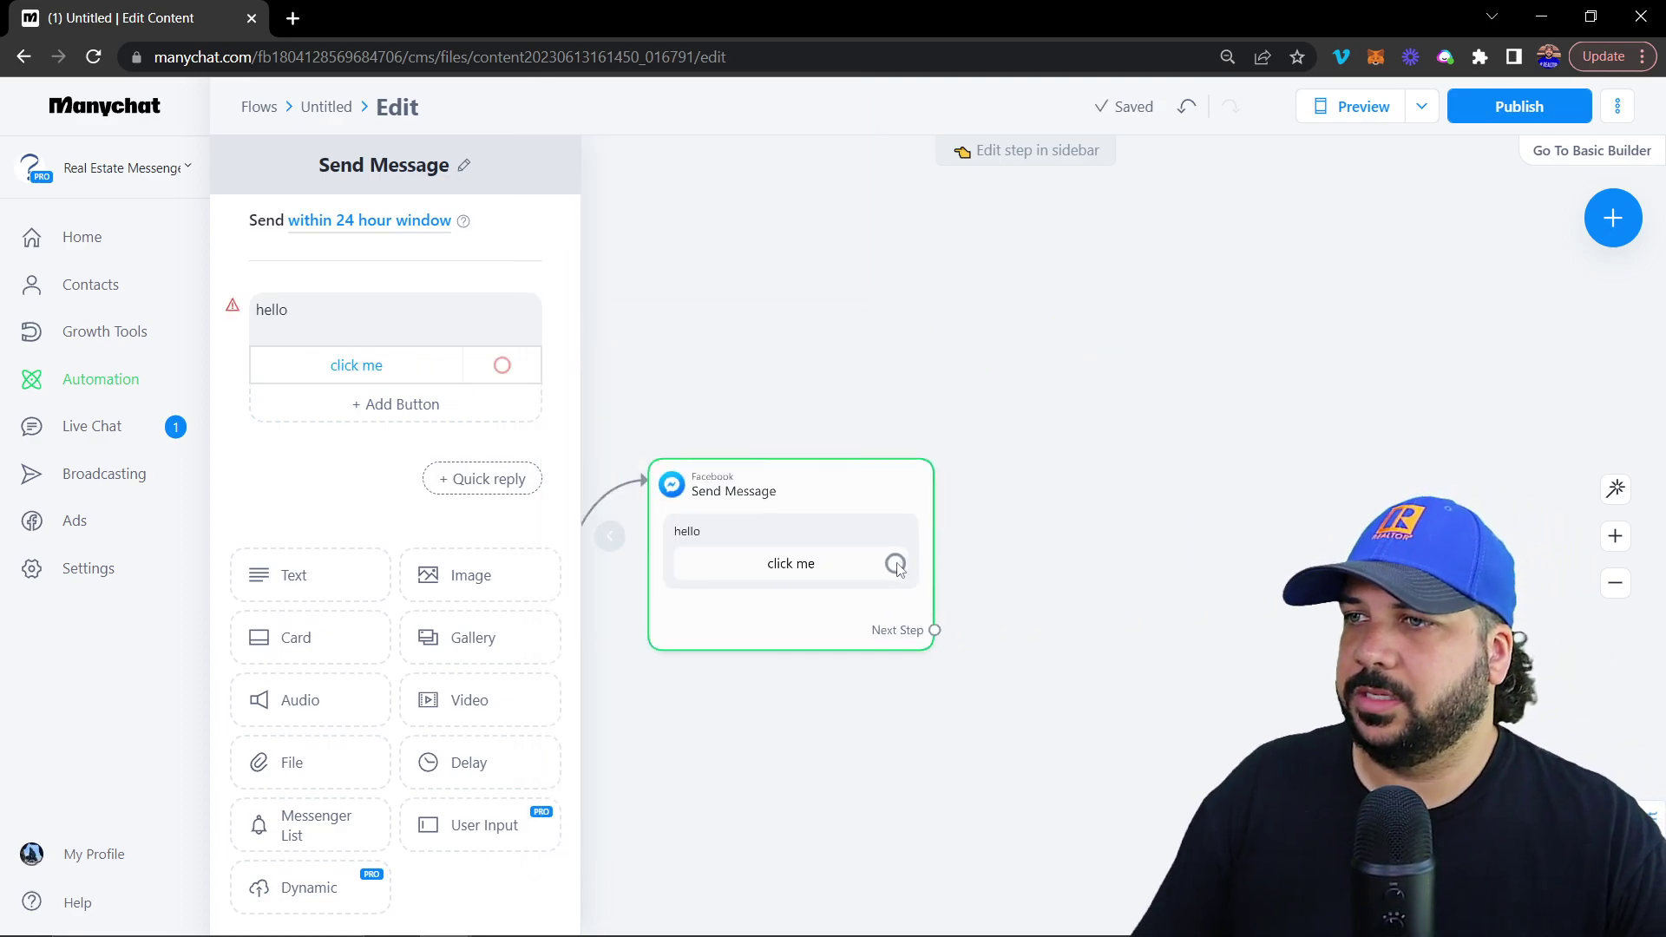
left_click(895, 564)
left_click(1132, 426)
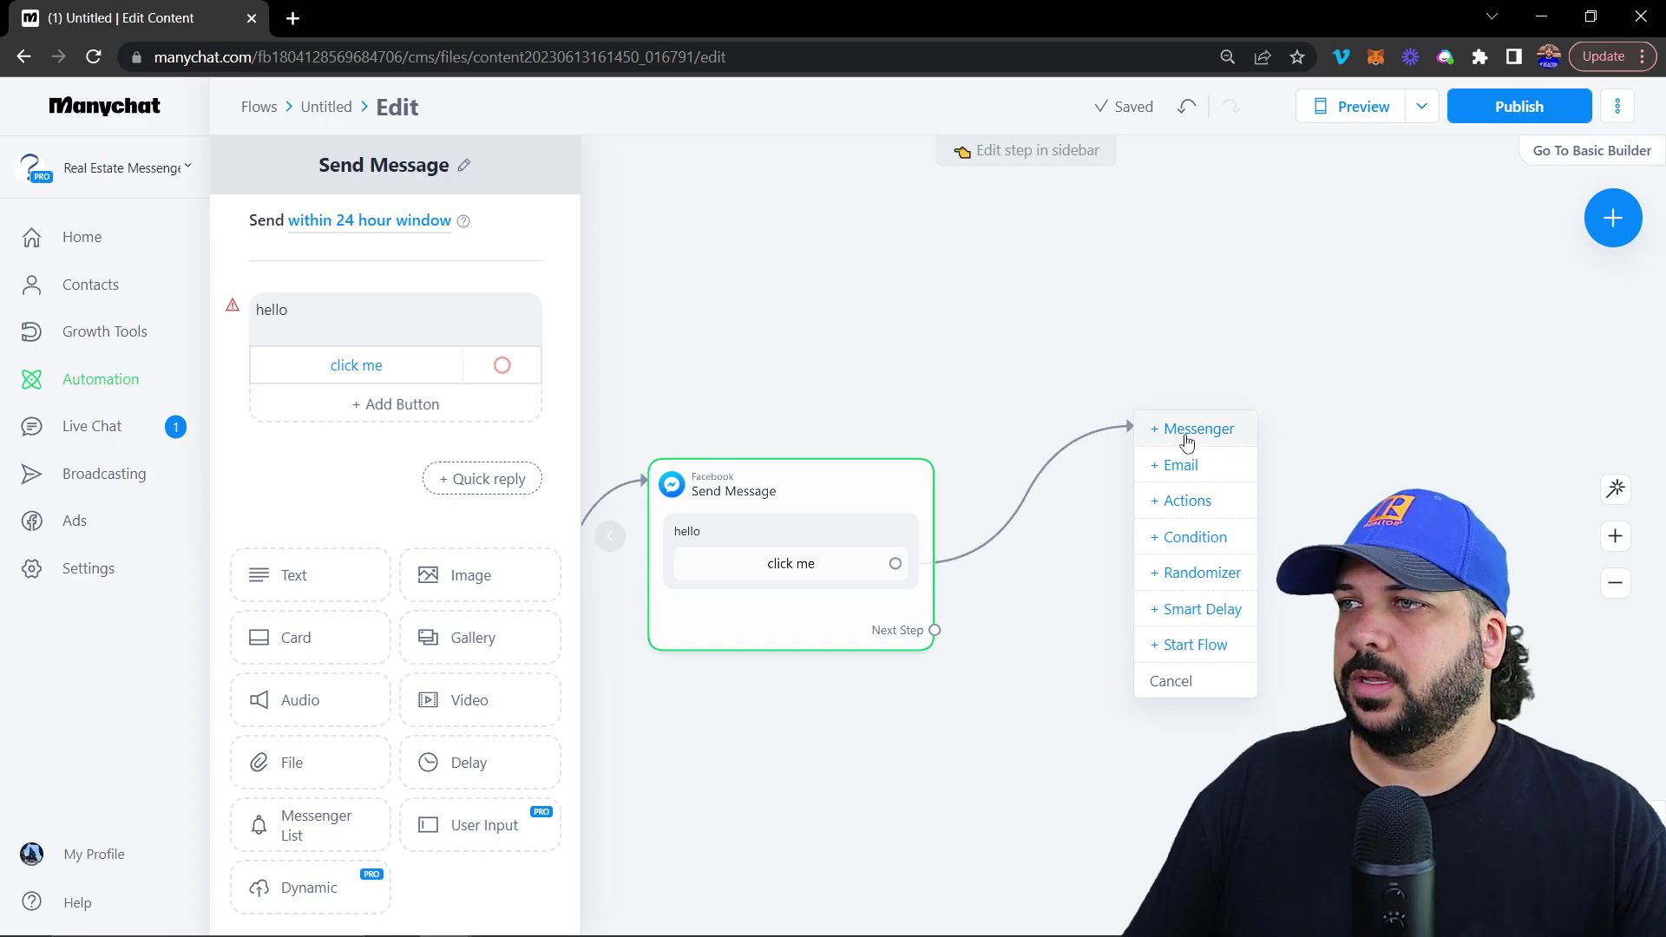
- Link the 'click me' button to an Actions step that subscribes the contact to Test
left_click(1202, 510)
left_click(394, 253)
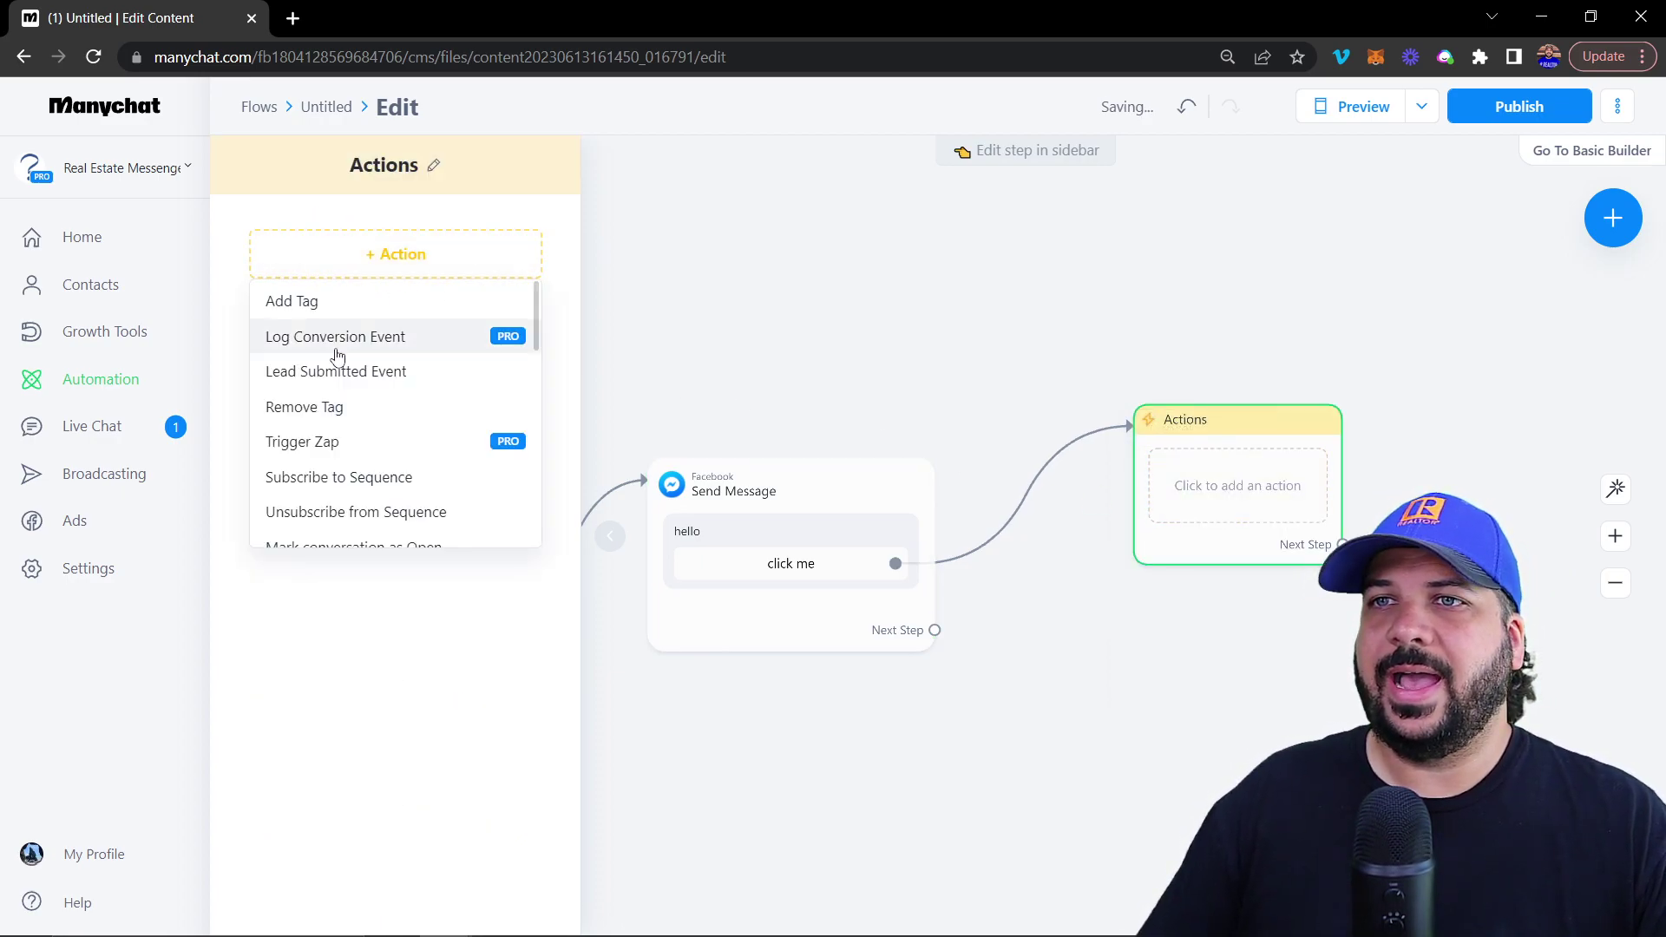
scroll(351, 373, "down", 2)
scroll(357, 373, "up", 1)
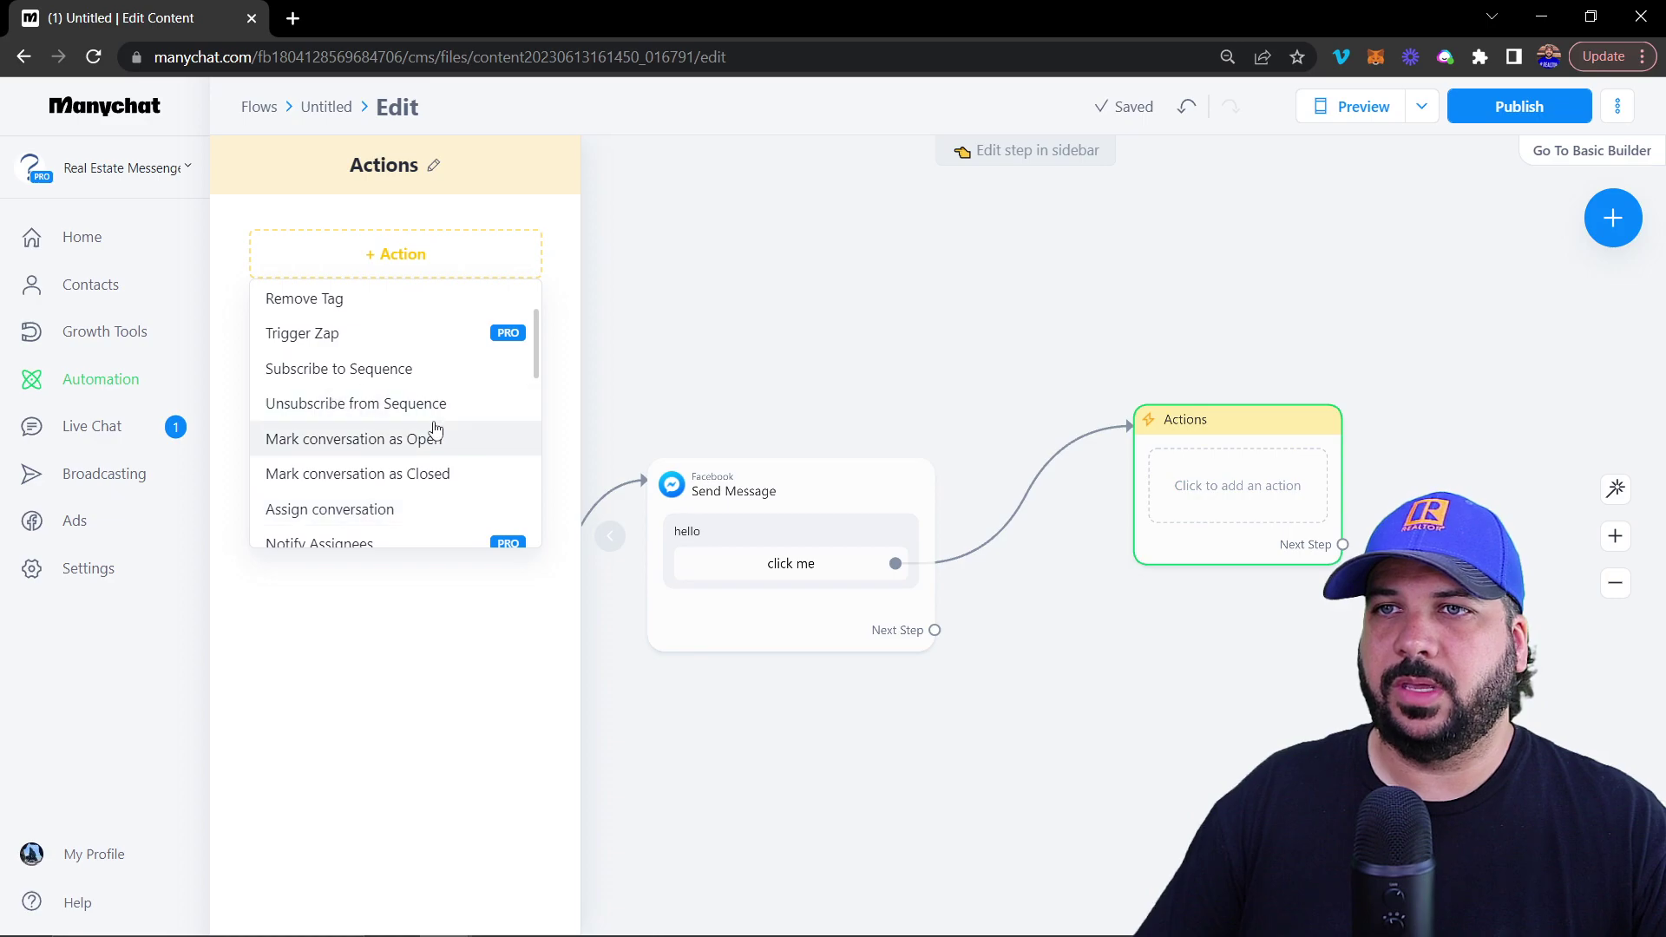
left_click(363, 375)
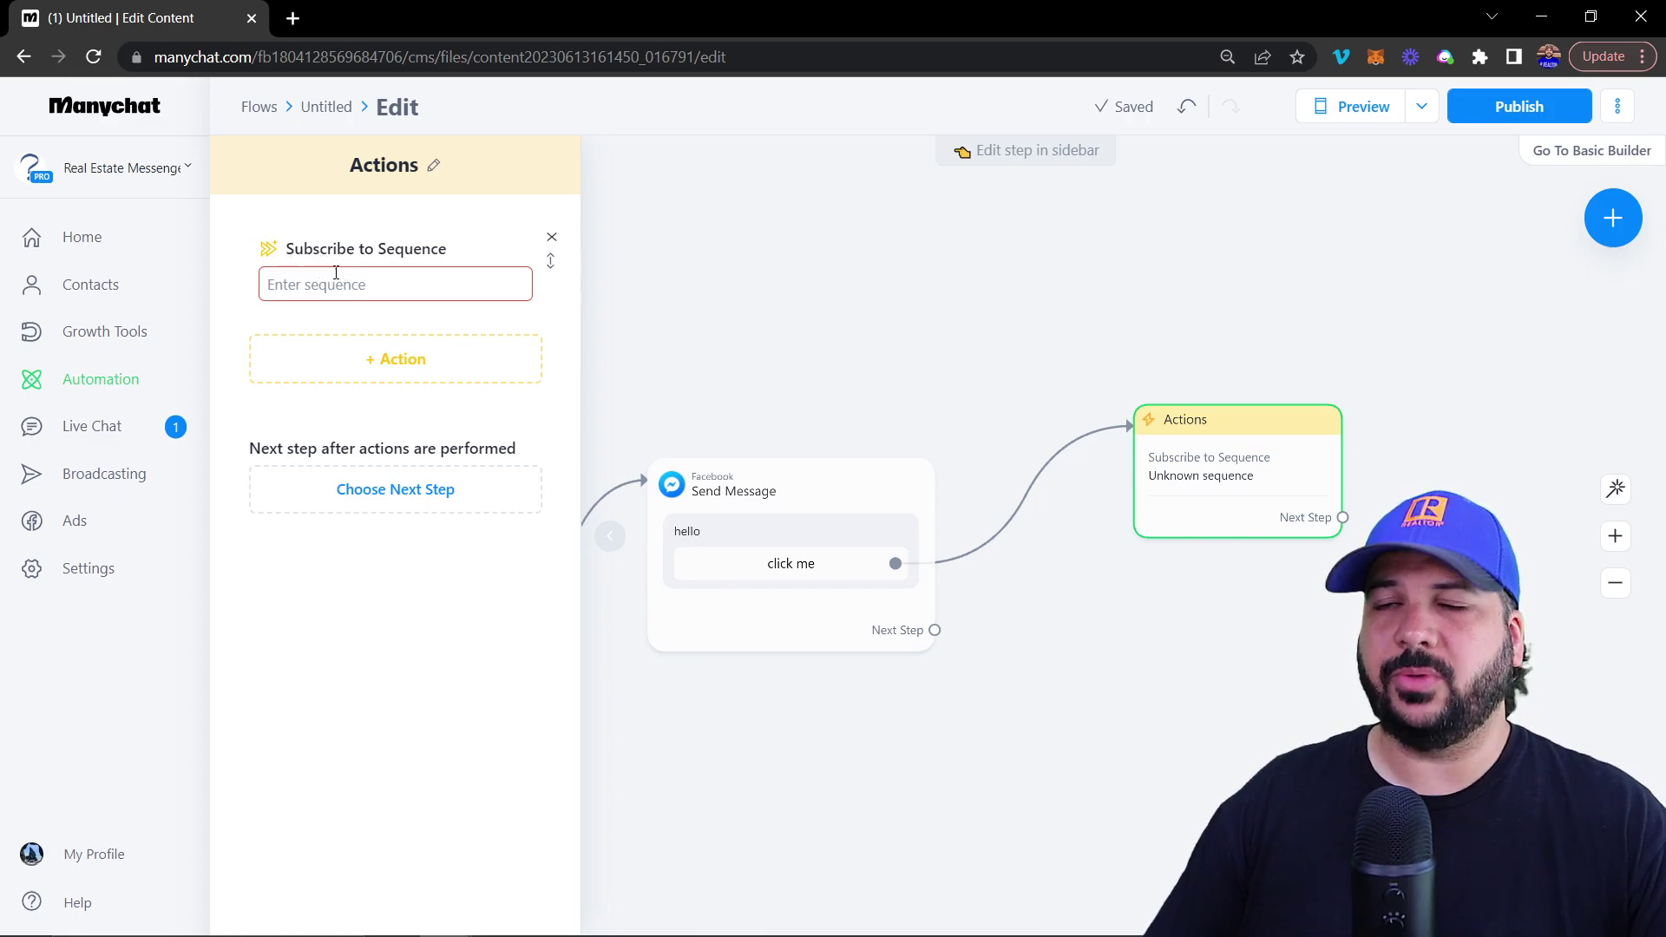
left_click(334, 284)
scroll(369, 481, "down", 3)
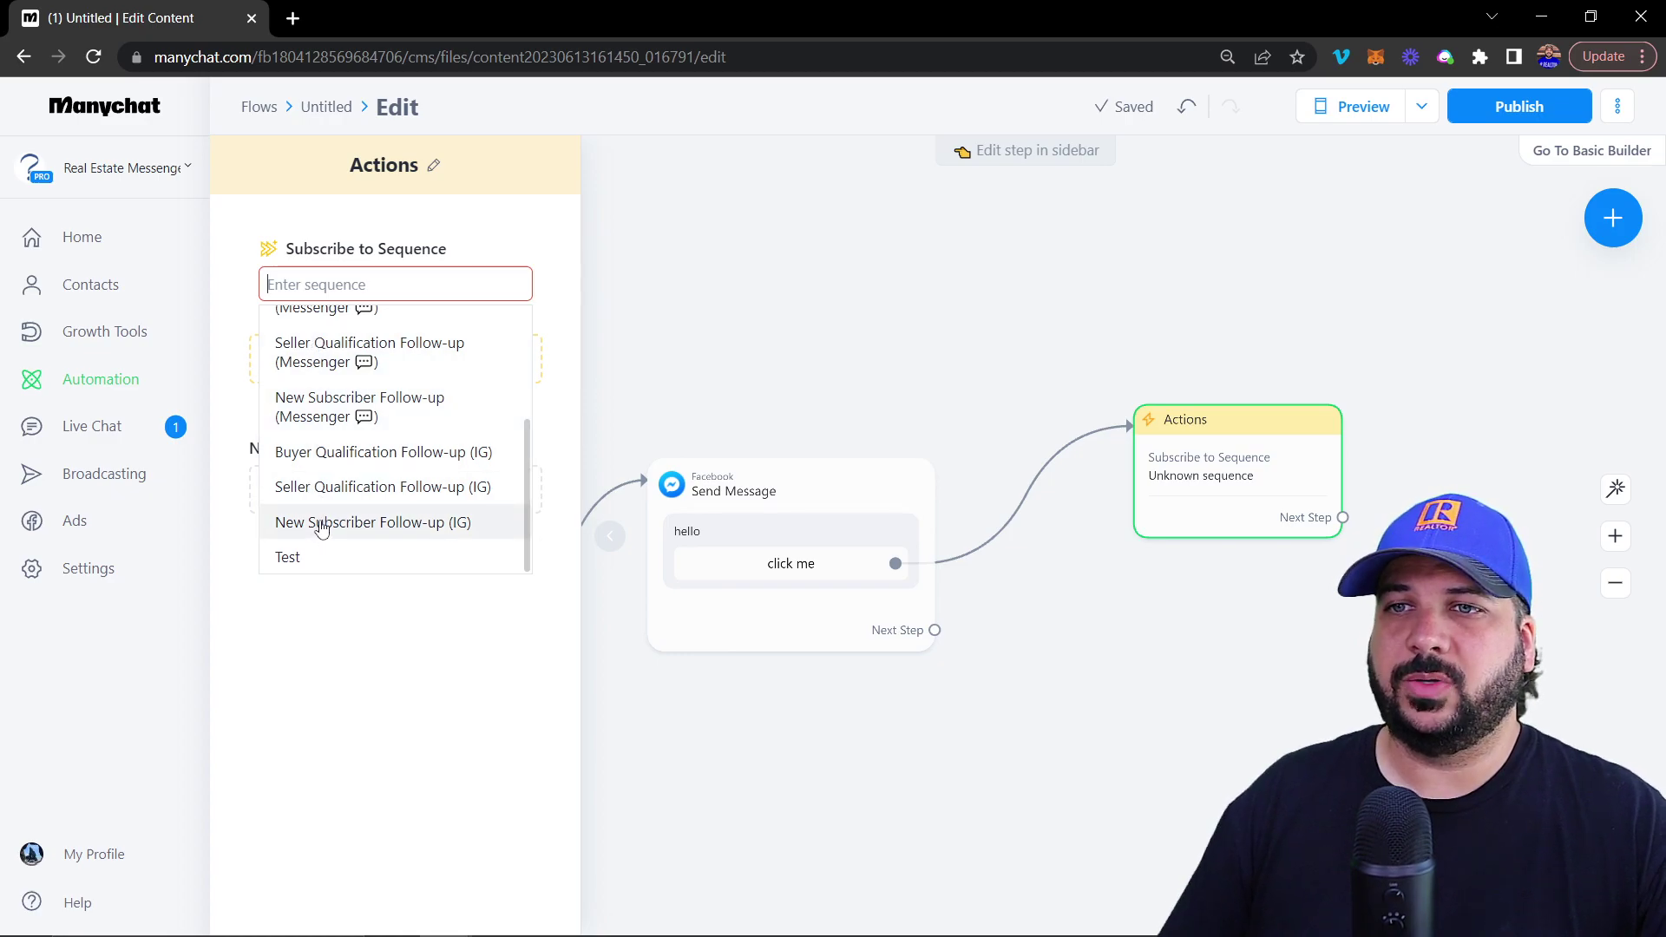
left_click(300, 562)
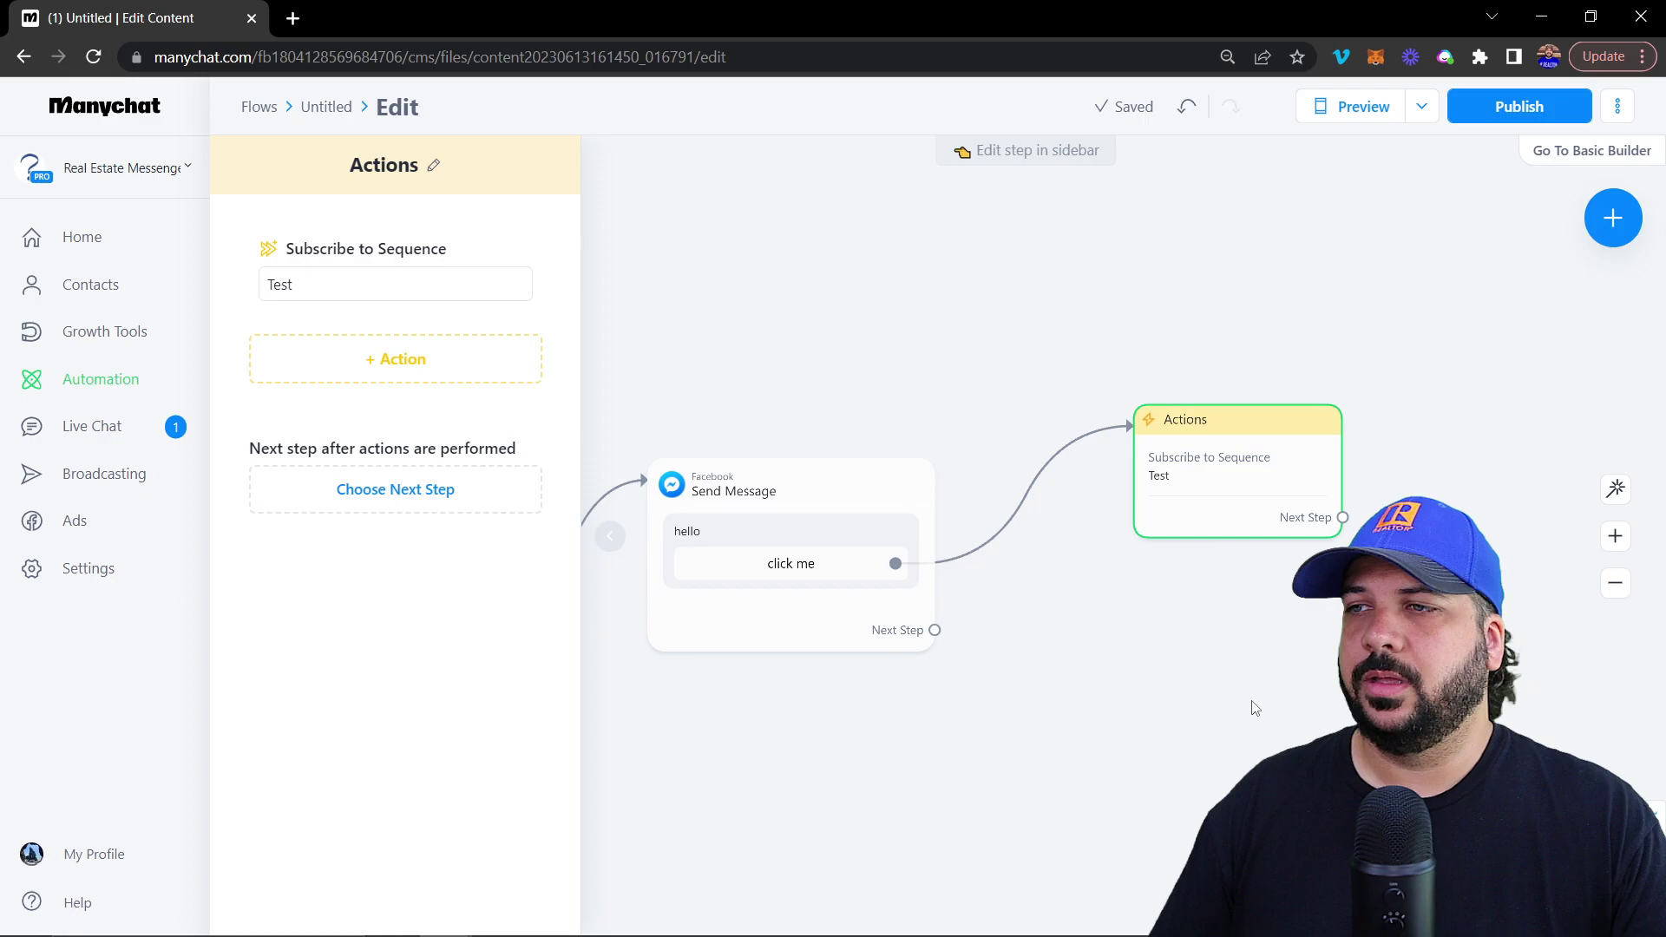
left_click(1343, 519)
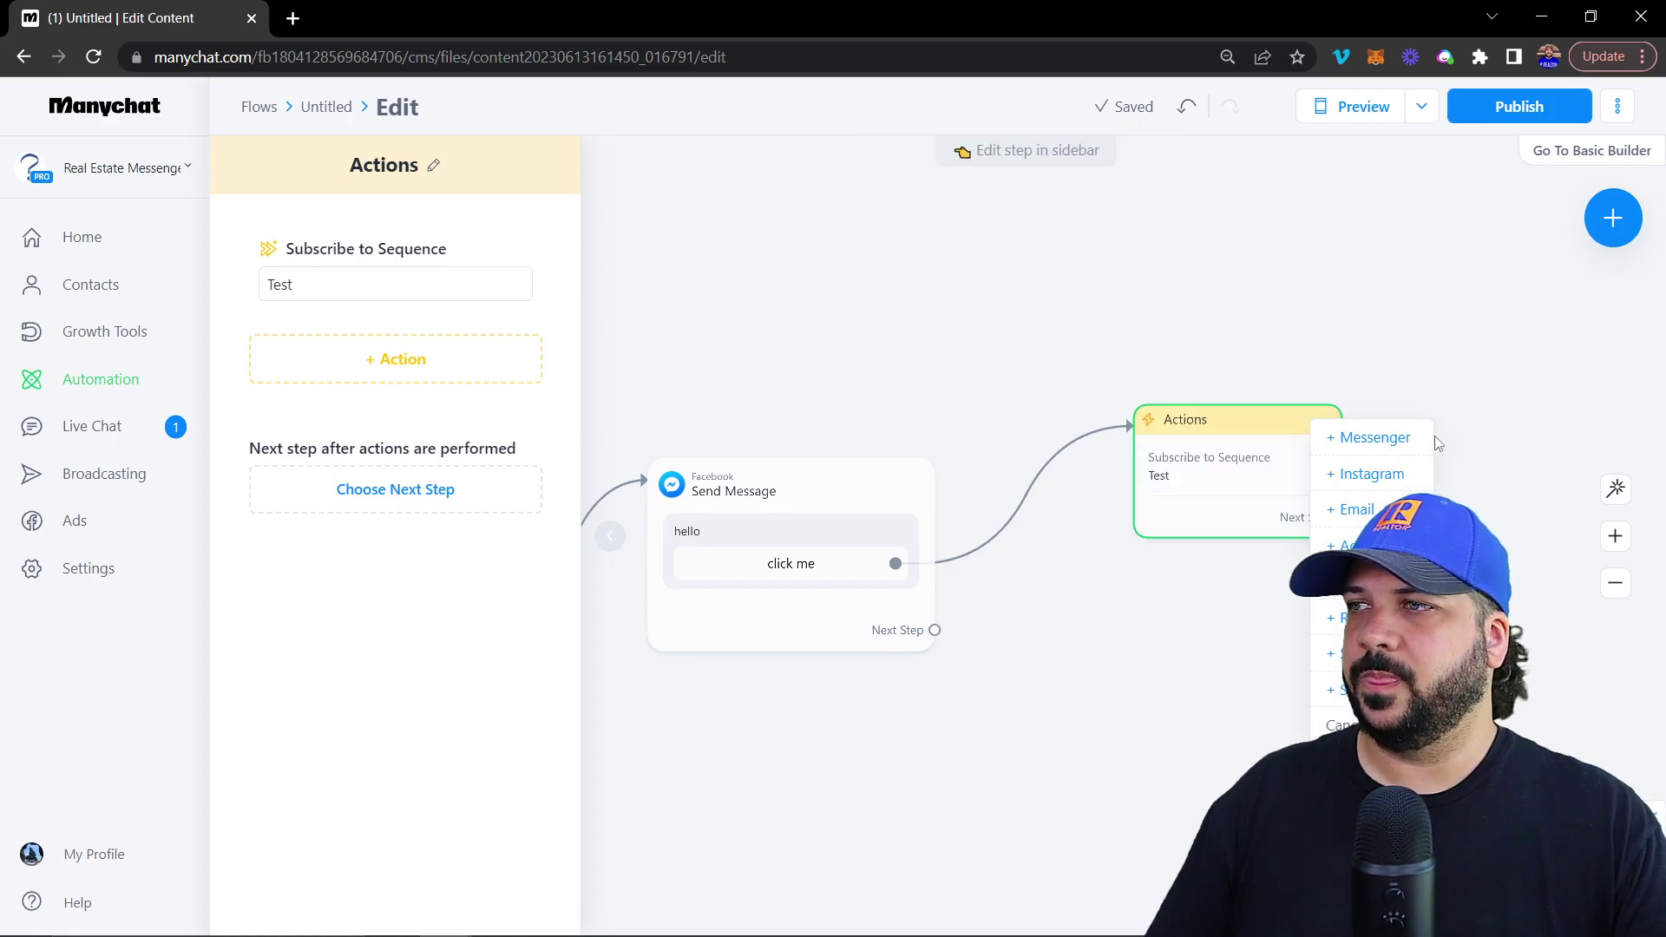
- Add a Messenger message 'thanks' after the subscribe action and publish the flow
left_click(1373, 436)
left_click(452, 312)
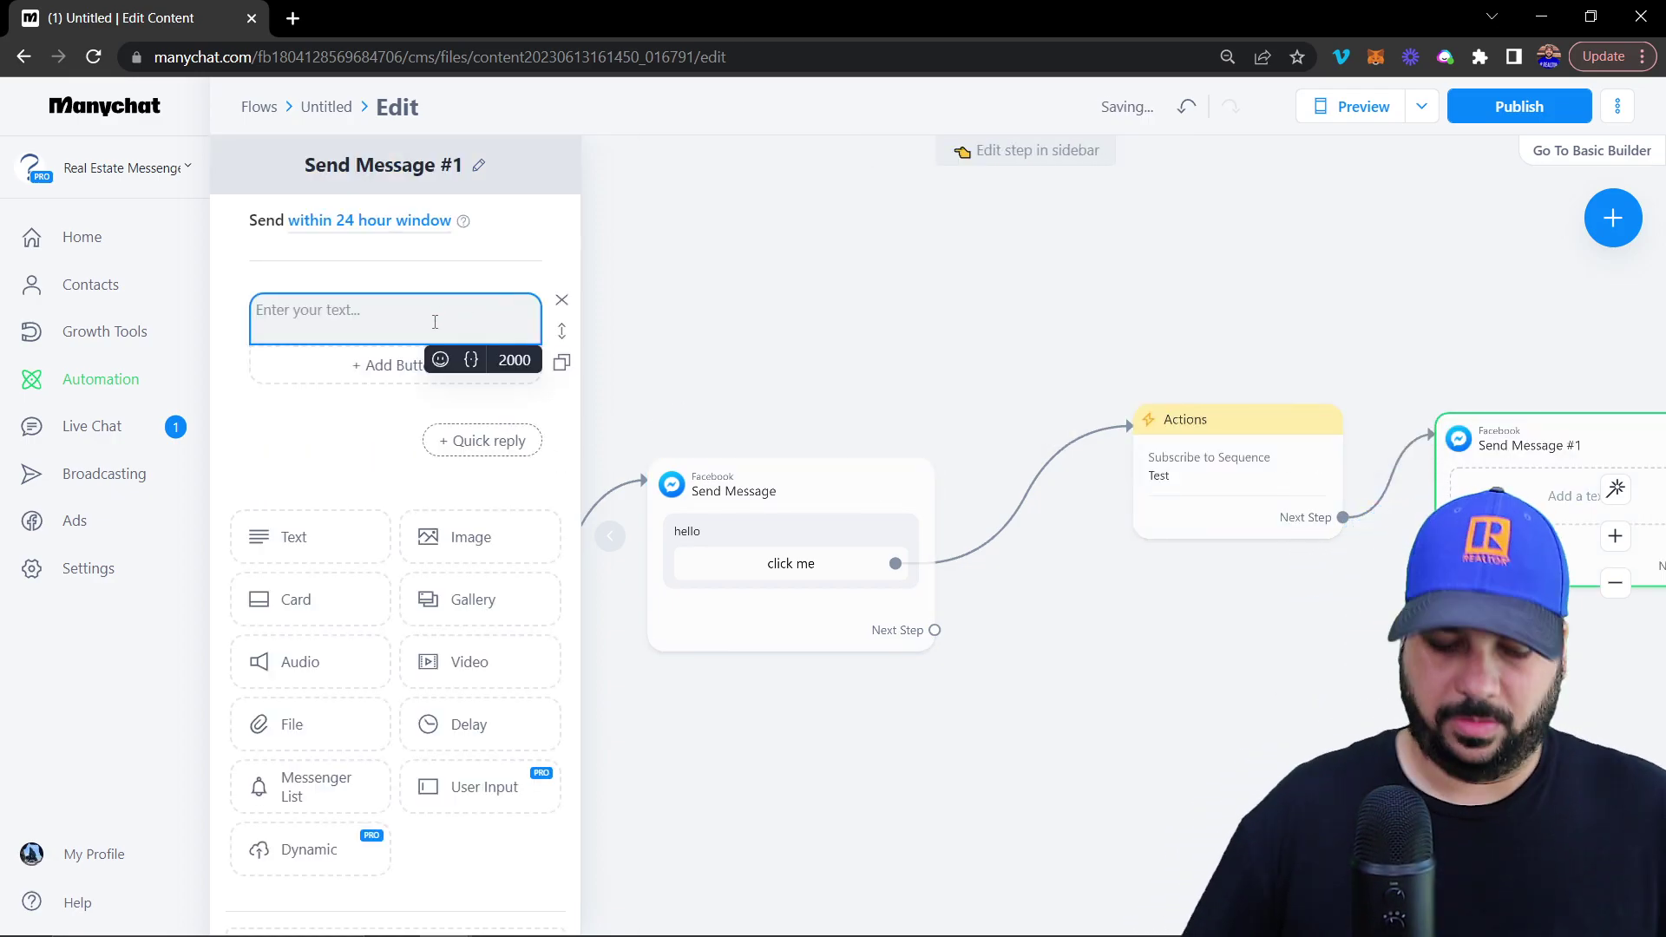
type("thanks")
left_click(851, 354)
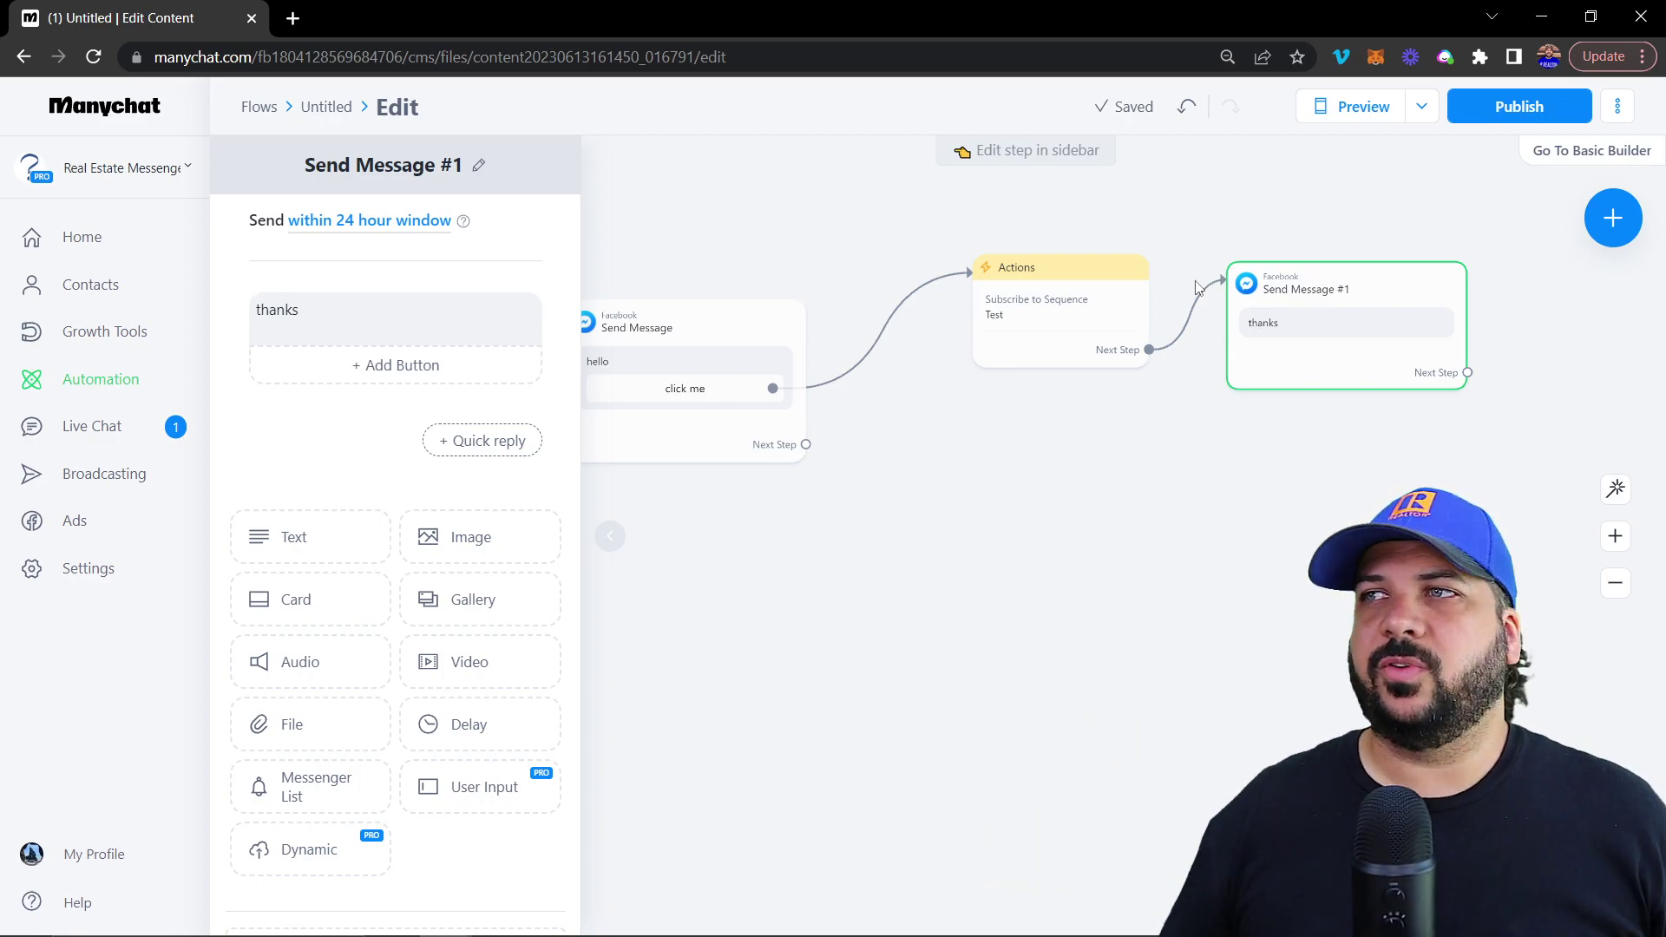
left_click(1514, 106)
- Go to Automation's Sequences list to confirm Test now holds 2 messages and 0 subscribers
left_click(95, 379)
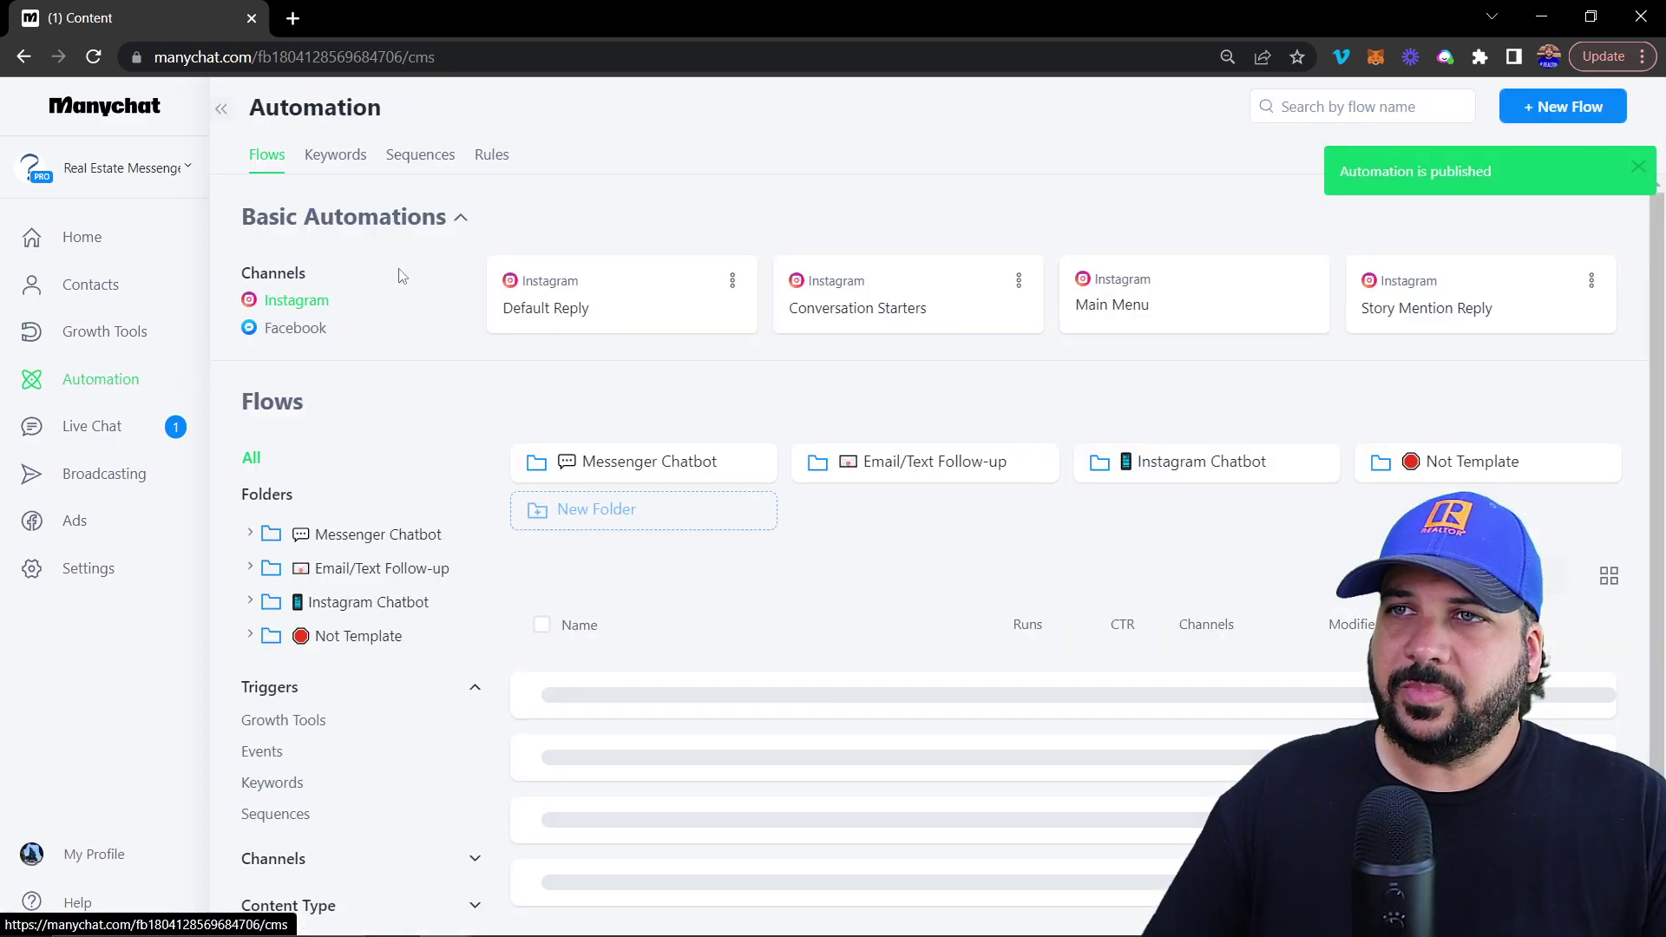
left_click(421, 154)
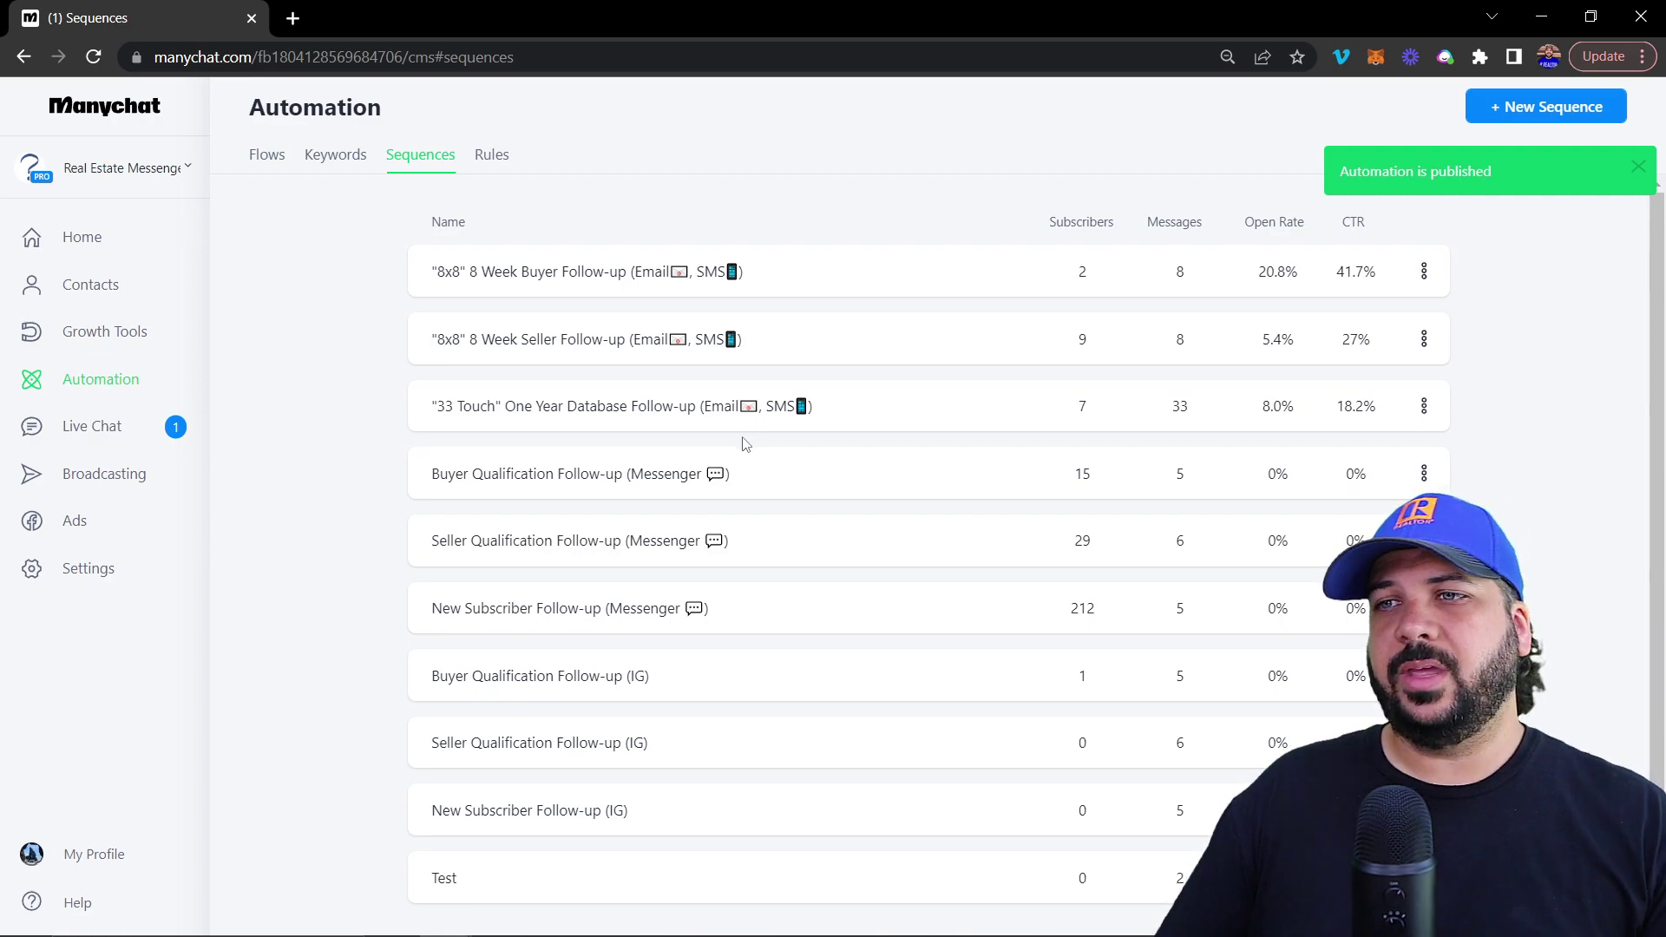